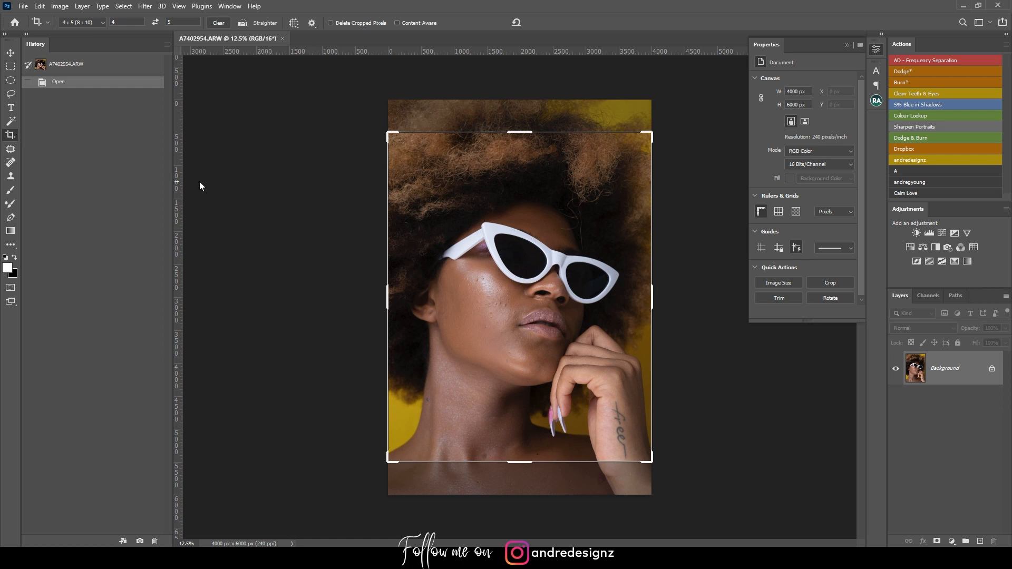
# Step: Crop the portrait to the 4 : 5 (8 : 10) ratio at full width, shifting the photo slightly upward within the frame
pyautogui.click(563, 314)
pyautogui.moveTo(581, 308); pyautogui.dragTo(575, 296)
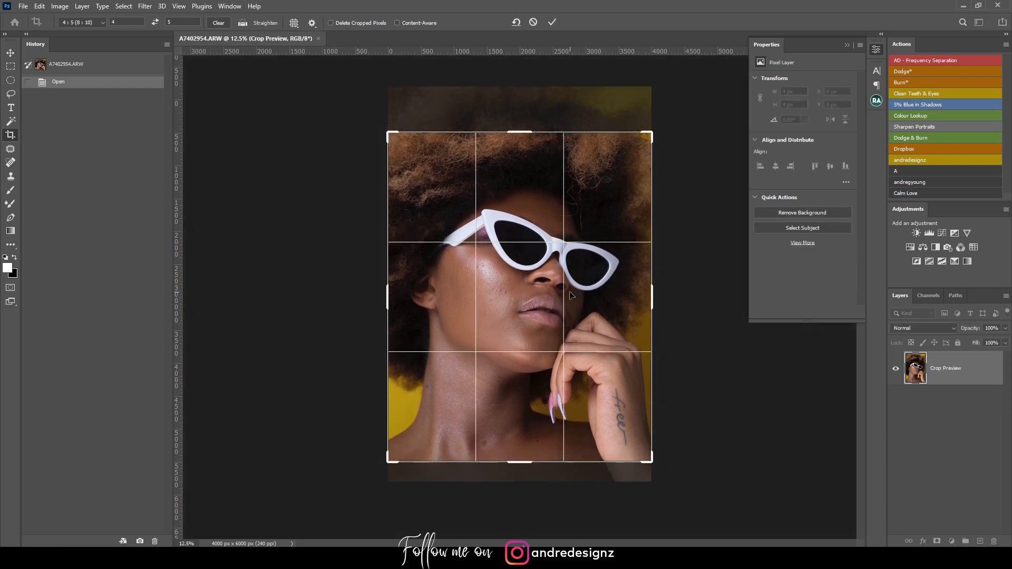
pyautogui.press('Return')
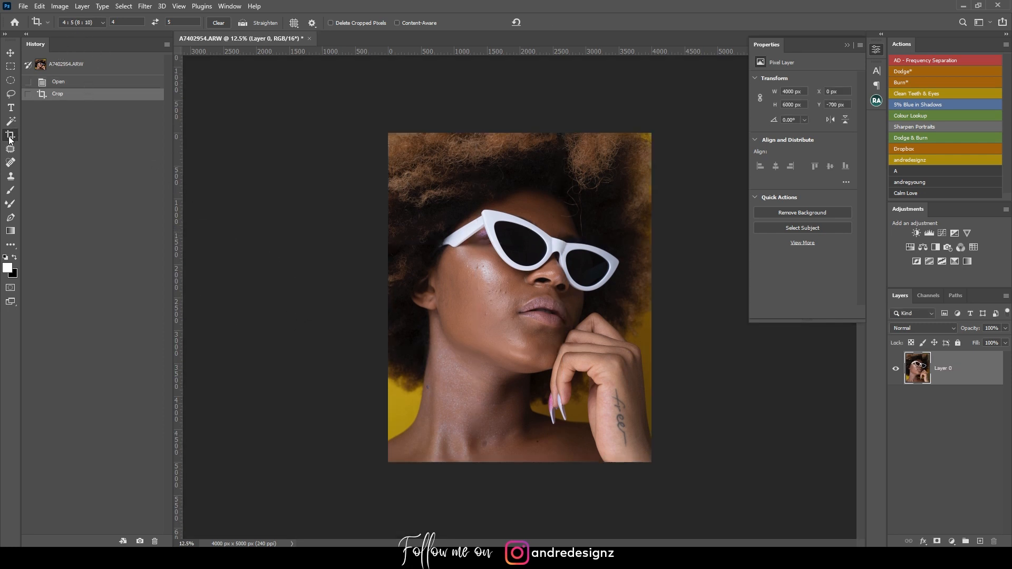
pyautogui.click(101, 24)
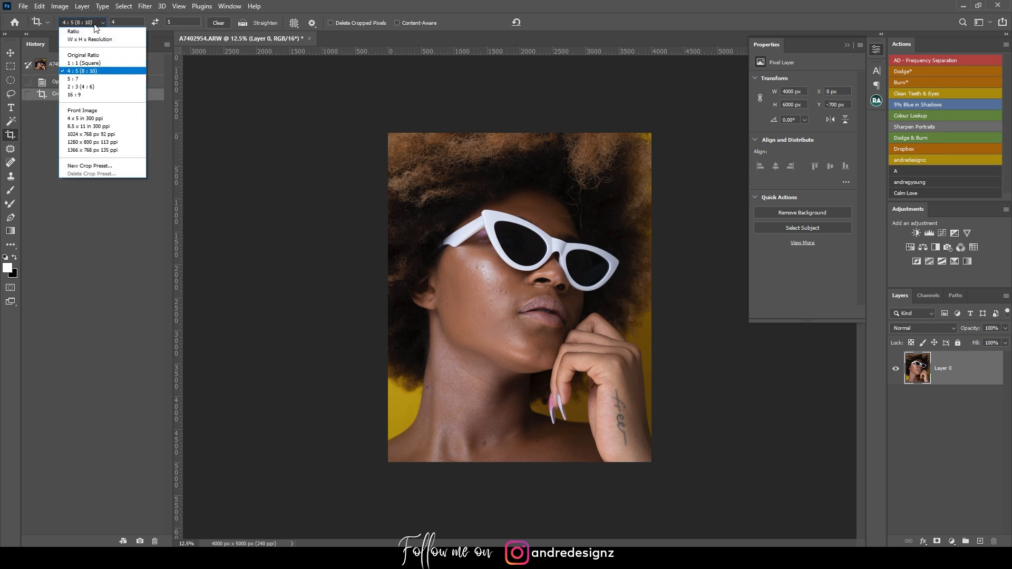
pyautogui.click(104, 72)
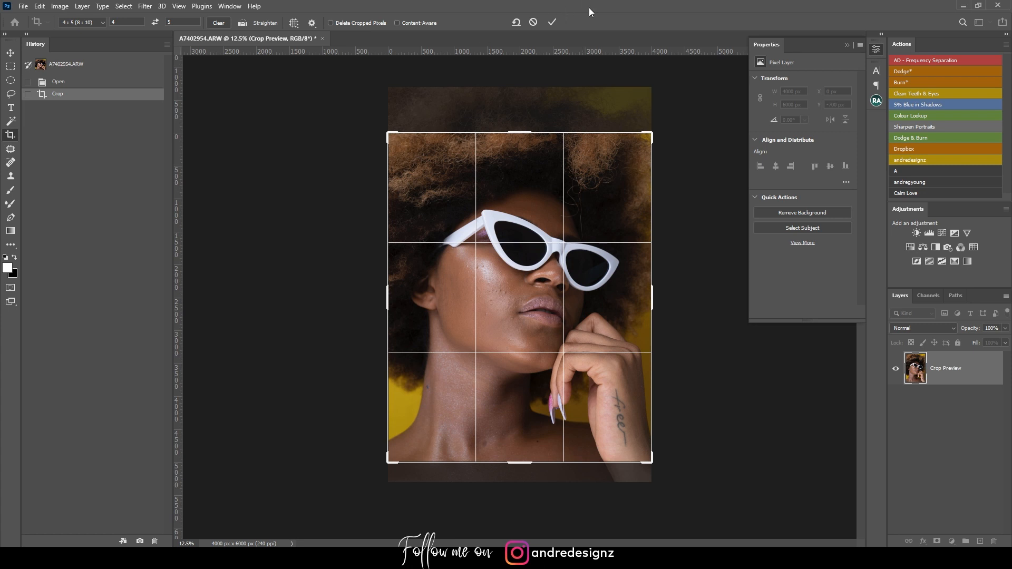
pyautogui.click(552, 22)
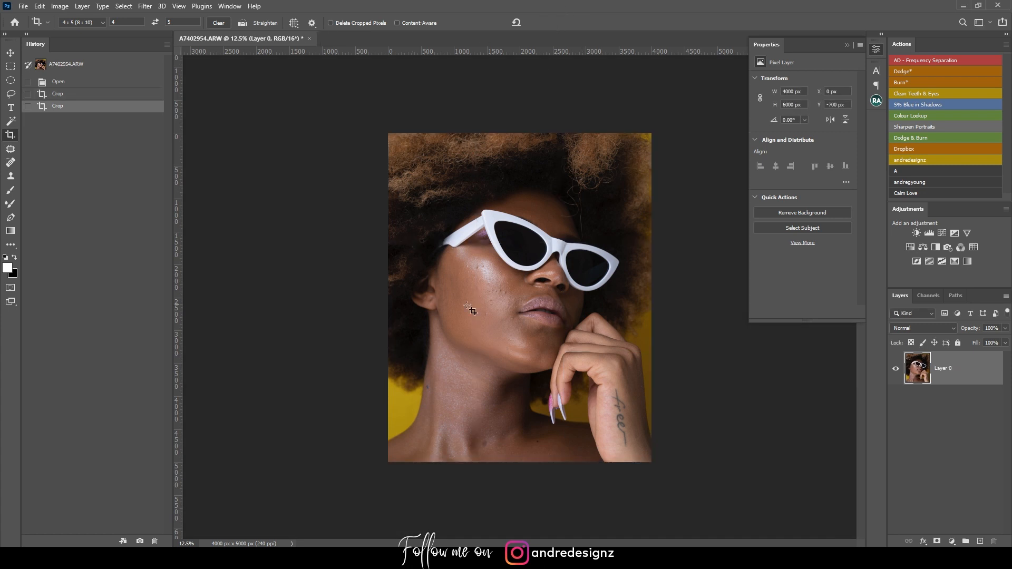
# Step: Convert the cropped layer to a background layer and duplicate it for retouching
pyautogui.click(59, 6)
pyautogui.click(32, 7)
pyautogui.click(33, 7)
pyautogui.moveTo(158, 18)
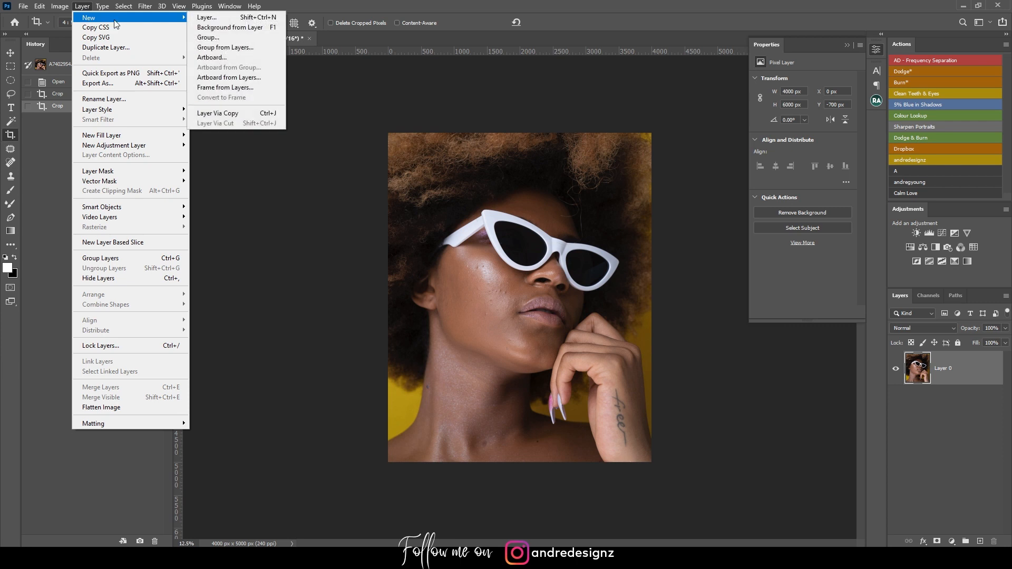
pyautogui.click(235, 30)
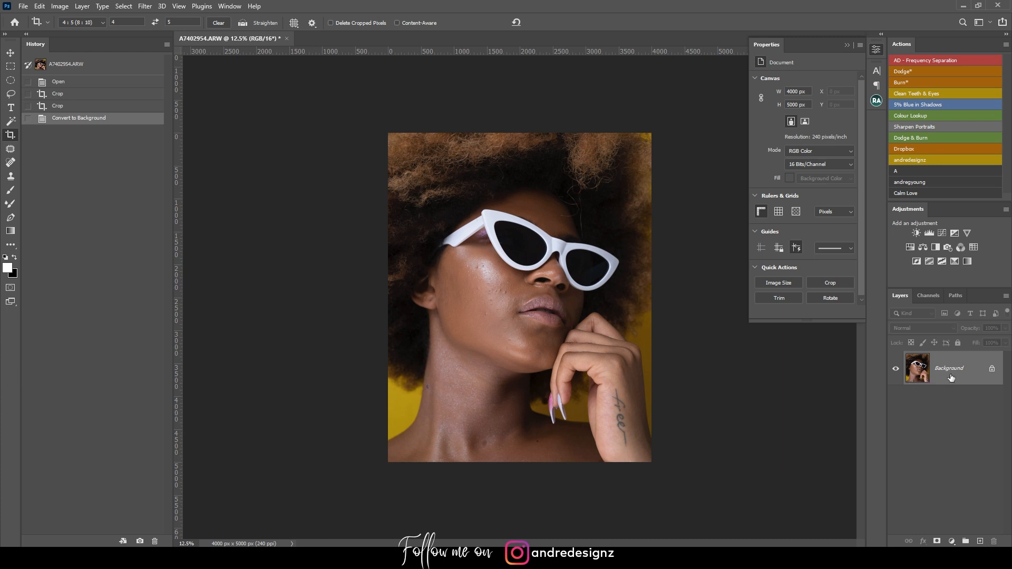
pyautogui.moveTo(958, 375); pyautogui.dragTo(979, 541)
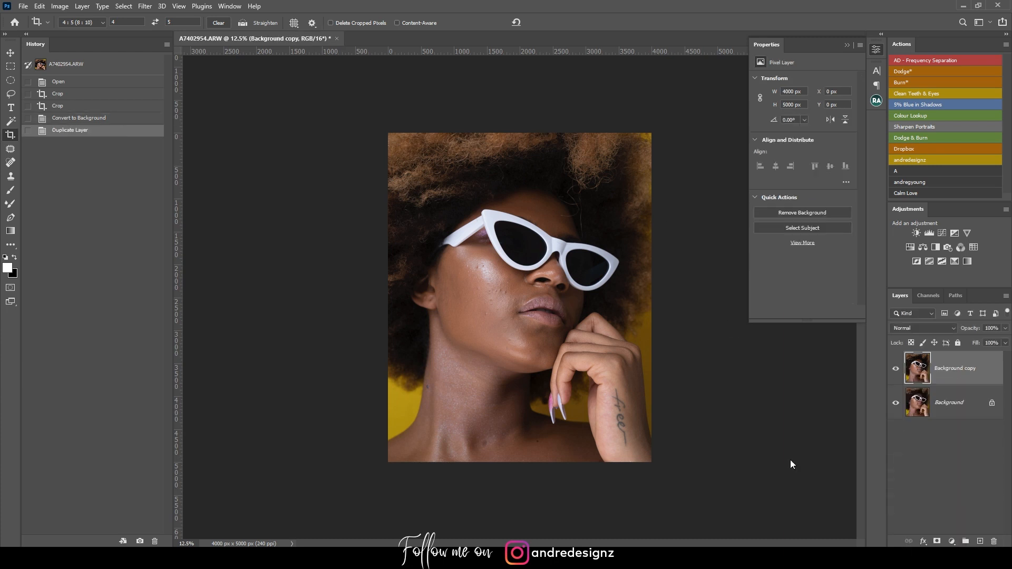
# Step: Remove the larger blemishes on the cheek, from below the sunglasses down toward the chin, with the Patch tool
pyautogui.hotkey('ctrl', '+')
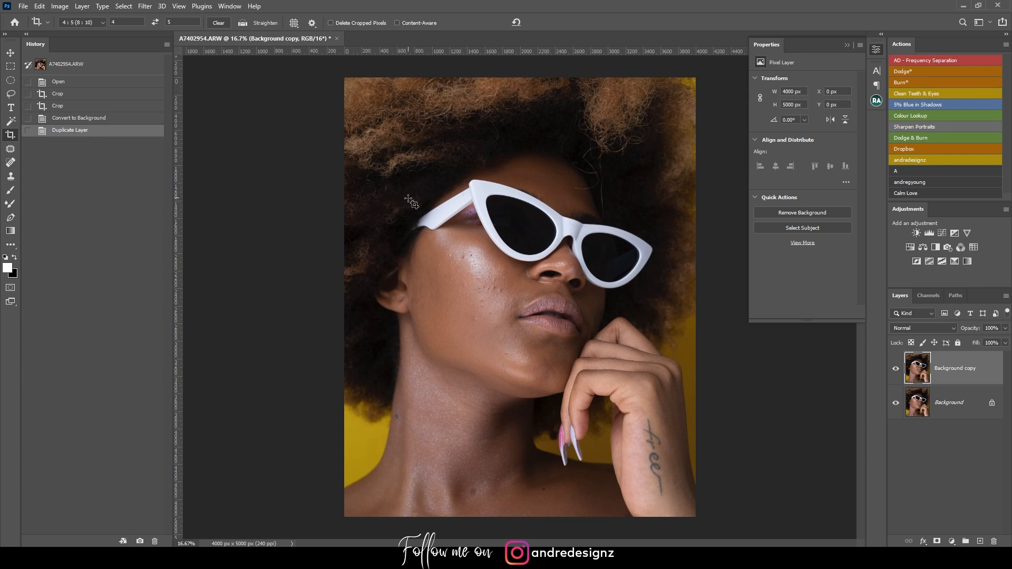
pyautogui.hotkey('ctrl', '+')
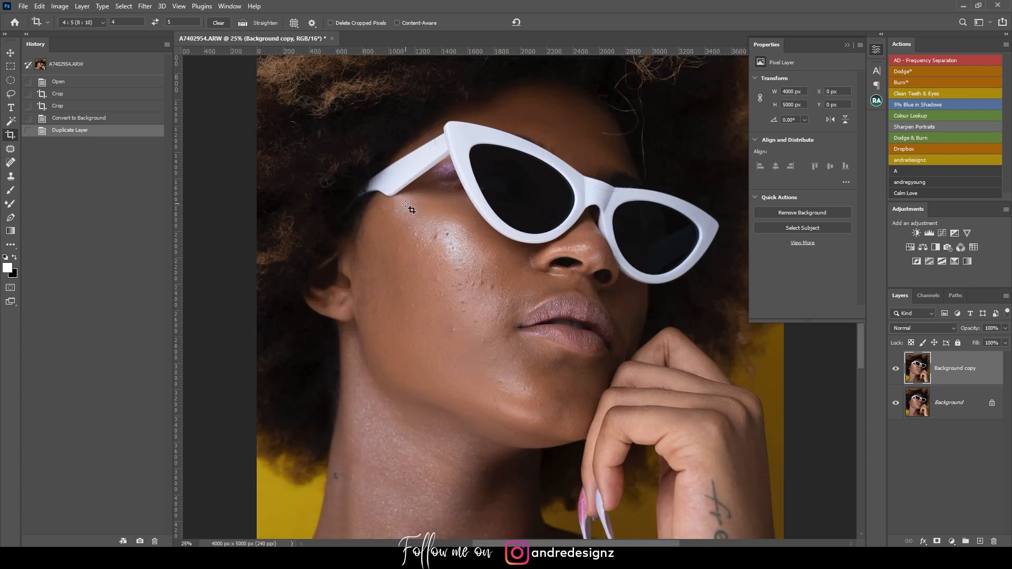
pyautogui.click(11, 149)
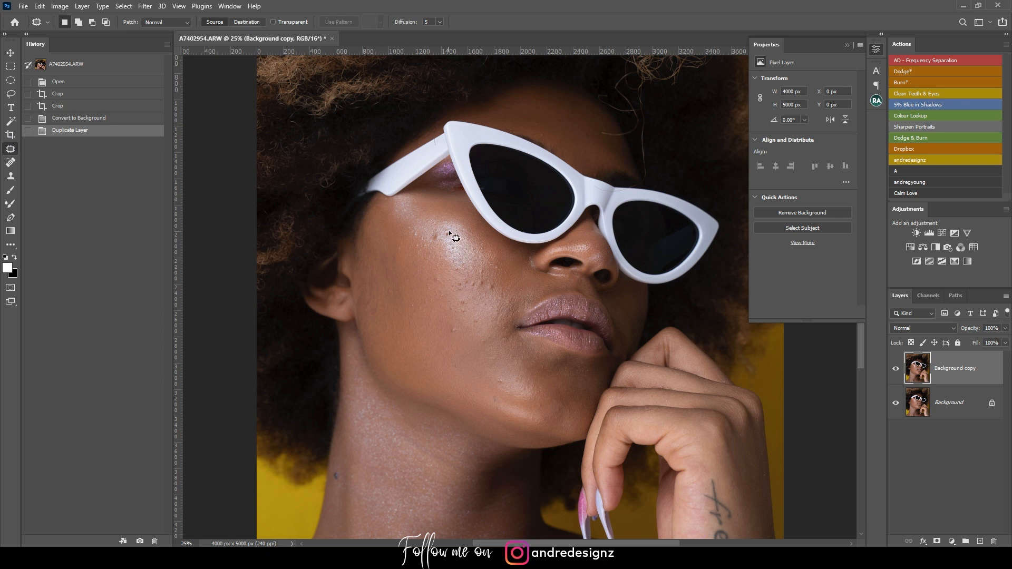
pyautogui.moveTo(450, 243)
pyautogui.mouseDown()
pyautogui.moveTo(496, 291)
pyautogui.moveTo(483, 278)
pyautogui.moveTo(486, 290)
pyautogui.moveTo(485, 268)
pyautogui.moveTo(479, 278)
pyautogui.moveTo(505, 268)
pyautogui.moveTo(451, 343)
pyautogui.moveTo(448, 326)
pyautogui.moveTo(459, 339)
pyautogui.moveTo(485, 336)
pyautogui.moveTo(482, 347)
pyautogui.moveTo(509, 340)
pyautogui.mouseUp()
pyautogui.hotkey('ctrl', 'd')
pyautogui.hotkey('ctrl', 'd')
pyautogui.hotkey('ctrl', 'd')
pyautogui.hotkey('ctrl', 'd')
pyautogui.hotkey('ctrl', 'd')
pyautogui.hotkey('ctrl', 'd')
pyautogui.hotkey('ctrl', 'd')
pyautogui.moveTo(506, 340)
pyautogui.mouseDown()
pyautogui.moveTo(513, 348)
pyautogui.moveTo(497, 380)
pyautogui.moveTo(510, 382)
pyautogui.moveTo(514, 400)
pyautogui.mouseUp()
pyautogui.hotkey('ctrl', 'd')
pyautogui.hotkey('ctrl', 'd')
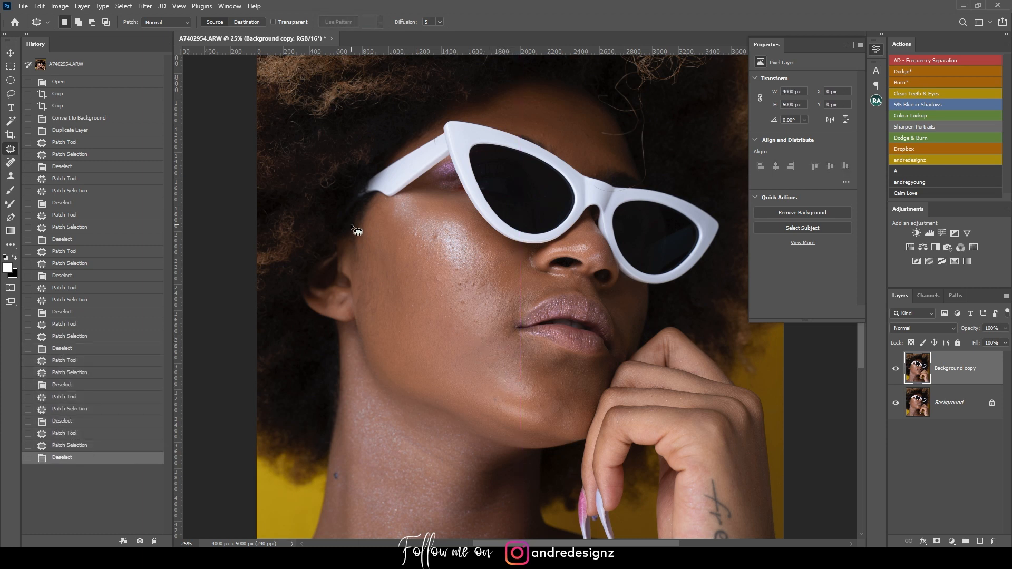
pyautogui.moveTo(460, 281); pyautogui.dragTo(462, 284)
pyautogui.moveTo(463, 285); pyautogui.dragTo(489, 275)
pyautogui.hotkey('ctrl', 'd')
pyautogui.hotkey('ctrl', 'd')
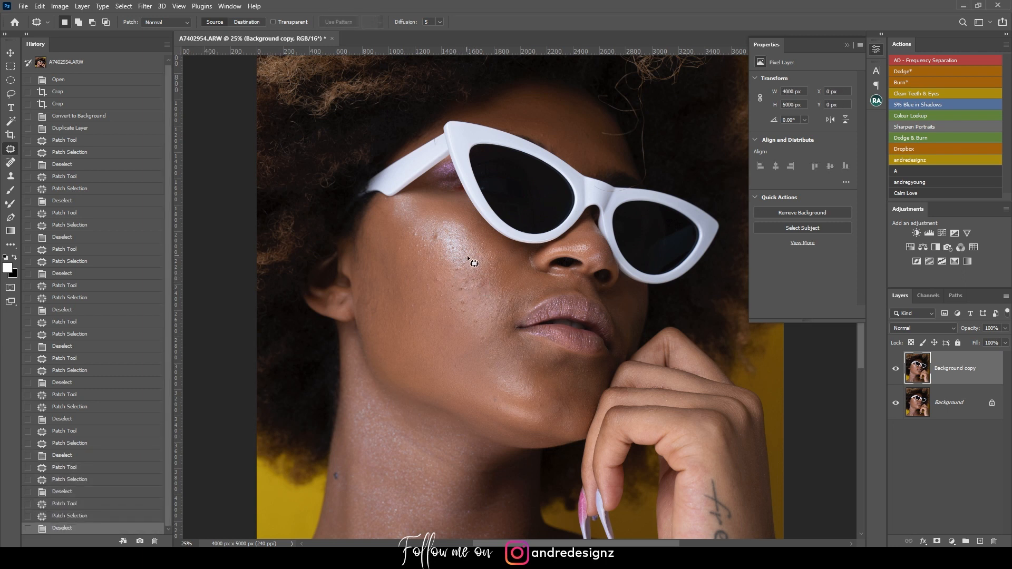
# Step: Patch the remaining marks on the middle of the cheek and beside the cheekbone highlight with nearby clean skin
pyautogui.scroll(-2, 473, 263)
pyautogui.scroll(3, 463, 272)
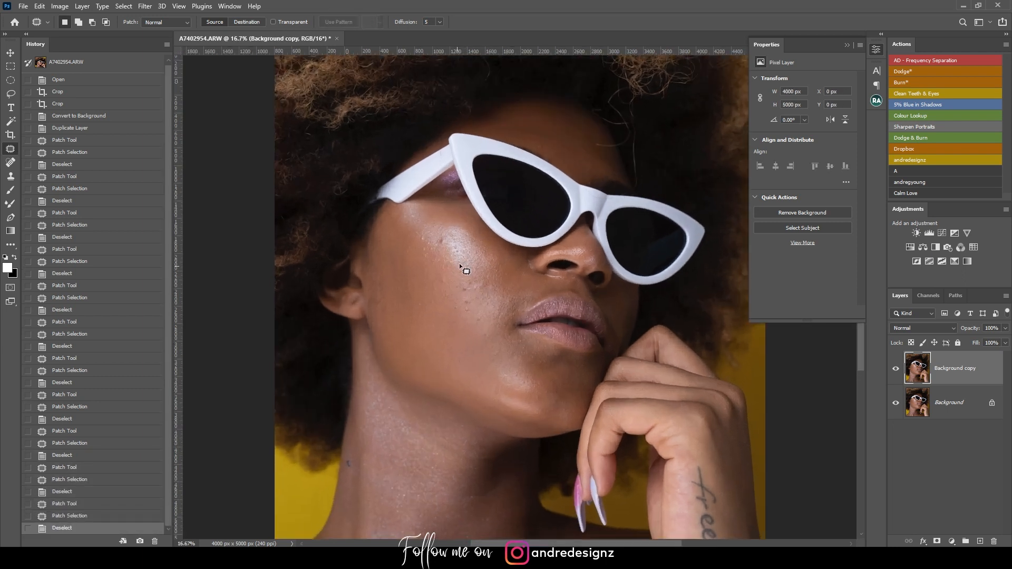
pyautogui.moveTo(401, 276)
pyautogui.mouseDown()
pyautogui.moveTo(416, 304)
pyautogui.moveTo(402, 305)
pyautogui.moveTo(404, 315)
pyautogui.moveTo(452, 329)
pyautogui.moveTo(457, 314)
pyautogui.moveTo(448, 327)
pyautogui.moveTo(404, 332)
pyautogui.moveTo(421, 326)
pyautogui.moveTo(384, 307)
pyautogui.moveTo(392, 322)
pyautogui.mouseUp()
pyautogui.hotkey('ctrl', 'd')
pyautogui.hotkey('ctrl', 'd')
pyautogui.hotkey('ctrl', 'd')
pyautogui.hotkey('ctrl', 'd')
pyautogui.moveTo(392, 322); pyautogui.dragTo(392, 335)
pyautogui.hotkey('ctrl', 'd')
pyautogui.moveTo(363, 291)
pyautogui.mouseDown()
pyautogui.moveTo(387, 293)
pyautogui.moveTo(386, 277)
pyautogui.moveTo(413, 278)
pyautogui.mouseUp()
pyautogui.hotkey('ctrl', 'd')
pyautogui.hotkey('ctrl', 'd')
pyautogui.moveTo(413, 280); pyautogui.dragTo(414, 290)
pyautogui.hotkey('ctrl', 'd')
pyautogui.moveTo(349, 174); pyautogui.dragTo(350, 172)
pyautogui.hotkey('ctrl', 'd')
pyautogui.moveTo(349, 175)
pyautogui.mouseDown()
pyautogui.moveTo(358, 176)
pyautogui.moveTo(349, 151)
pyautogui.moveTo(359, 180)
pyautogui.moveTo(352, 170)
pyautogui.mouseUp()
pyautogui.hotkey('ctrl', 'd')
pyautogui.hotkey('ctrl', 'd')
pyautogui.moveTo(351, 177)
pyautogui.mouseDown()
pyautogui.moveTo(333, 163)
pyautogui.moveTo(341, 152)
pyautogui.mouseUp()
pyautogui.hotkey('ctrl', 'd')
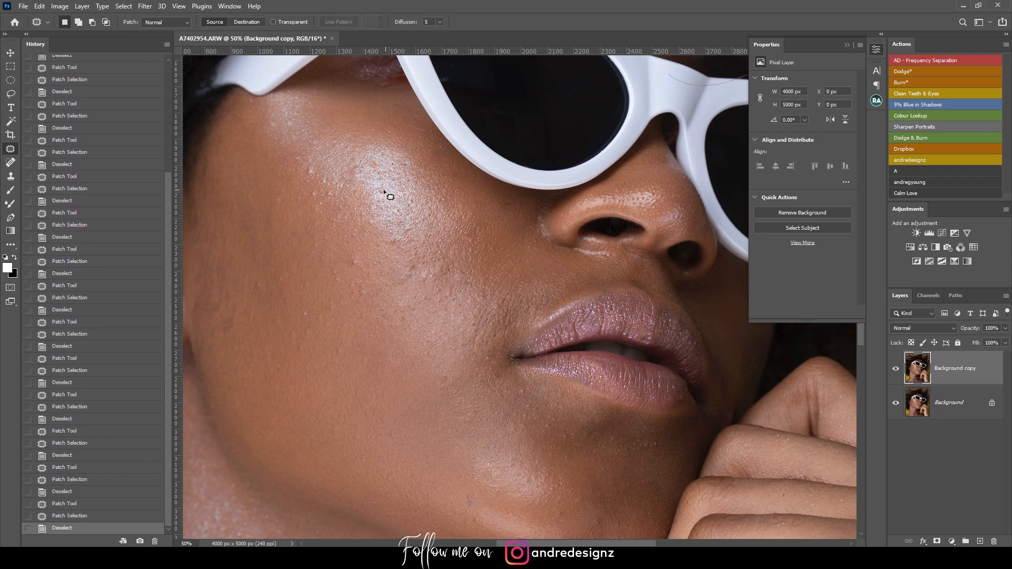
# Step: Patch the small spots in the cheekbone highlight and just beneath it
pyautogui.moveTo(386, 197); pyautogui.dragTo(380, 187)
pyautogui.moveTo(380, 191); pyautogui.dragTo(390, 186)
pyautogui.hotkey('ctrl', 'd')
pyautogui.moveTo(309, 169); pyautogui.dragTo(310, 168)
pyautogui.moveTo(311, 172); pyautogui.dragTo(316, 180)
pyautogui.hotkey('ctrl', 'd')
pyautogui.moveTo(353, 268); pyautogui.dragTo(361, 264)
pyautogui.moveTo(364, 261)
pyautogui.mouseDown()
pyautogui.moveTo(380, 265)
pyautogui.moveTo(347, 284)
pyautogui.moveTo(353, 254)
pyautogui.mouseUp()
pyautogui.hotkey('ctrl', 'd')
pyautogui.moveTo(353, 263); pyautogui.dragTo(362, 236)
pyautogui.hotkey('ctrl', 'd')
pyautogui.moveTo(355, 233); pyautogui.dragTo(367, 234)
# Step: Patch the blemishes on the lower cheek toward the jawline using neighbouring clean skin
pyautogui.moveTo(297, 313)
pyautogui.mouseDown()
pyautogui.moveTo(314, 323)
pyautogui.moveTo(308, 335)
pyautogui.moveTo(350, 353)
pyautogui.moveTo(324, 364)
pyautogui.moveTo(280, 360)
pyautogui.mouseUp()
pyautogui.hotkey('ctrl', 'd')
pyautogui.hotkey('ctrl', 'd')
pyautogui.hotkey('ctrl', 'd')
pyautogui.moveTo(277, 362); pyautogui.dragTo(297, 374)
pyautogui.hotkey('ctrl', 'd')
pyautogui.moveTo(299, 341); pyautogui.dragTo(300, 340)
pyautogui.moveTo(300, 343)
pyautogui.mouseDown()
pyautogui.moveTo(305, 350)
pyautogui.moveTo(268, 287)
pyautogui.mouseUp()
pyautogui.hotkey('ctrl', 'd')
pyautogui.moveTo(260, 284)
pyautogui.mouseDown()
pyautogui.moveTo(270, 299)
pyautogui.moveTo(289, 280)
pyautogui.mouseUp()
pyautogui.hotkey('ctrl', 'd')
pyautogui.moveTo(283, 280); pyautogui.dragTo(310, 280)
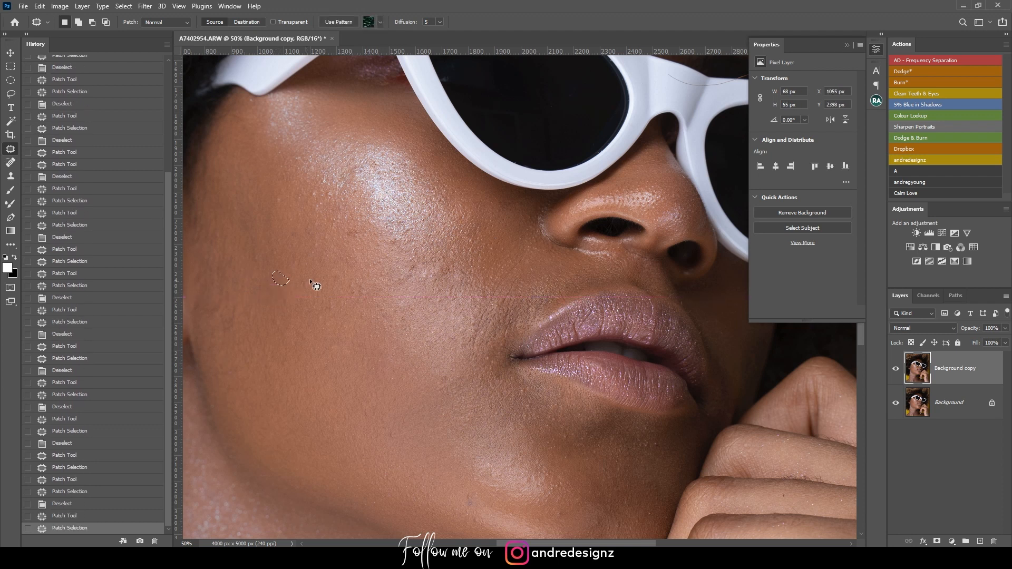
pyautogui.hotkey('ctrl', 'd')
# Step: Patch the uneven skin between the cheek highlight and the mouth, plus a spot below the corner of the lips
pyautogui.moveTo(397, 240)
pyautogui.mouseDown()
pyautogui.moveTo(387, 248)
pyautogui.moveTo(423, 273)
pyautogui.moveTo(416, 283)
pyautogui.moveTo(439, 274)
pyautogui.moveTo(377, 260)
pyautogui.mouseUp()
pyautogui.hotkey('ctrl', 'd')
pyautogui.hotkey('ctrl', 'd')
pyautogui.moveTo(375, 266)
pyautogui.mouseDown()
pyautogui.moveTo(389, 277)
pyautogui.moveTo(437, 280)
pyautogui.mouseUp()
pyautogui.hotkey('ctrl', 'd')
pyautogui.hotkey('ctrl', 'd')
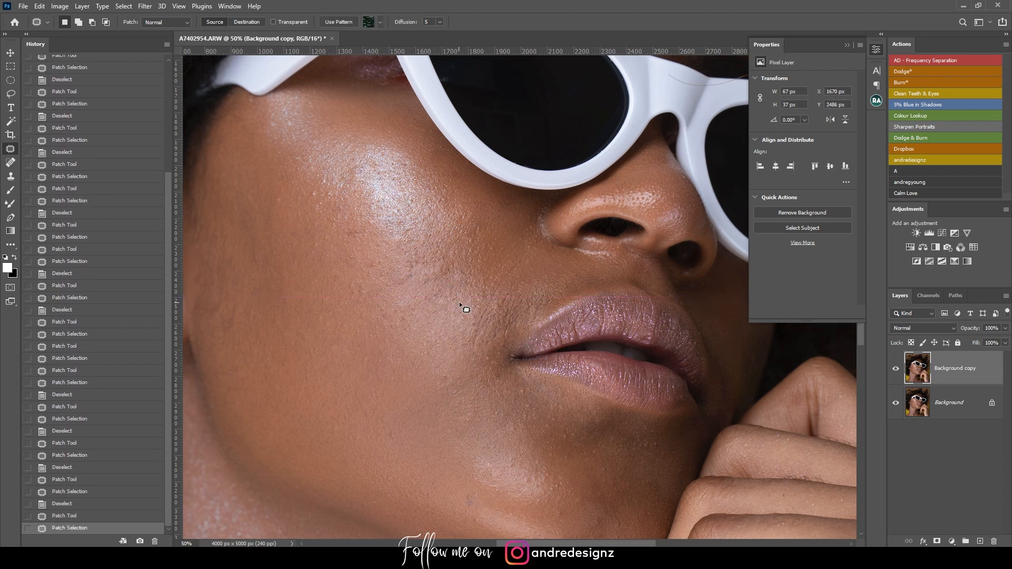
pyautogui.moveTo(521, 387); pyautogui.dragTo(519, 407)
pyautogui.hotkey('ctrl', 'd')
pyautogui.moveTo(363, 284)
pyautogui.mouseDown()
pyautogui.moveTo(392, 309)
pyautogui.moveTo(357, 229)
pyautogui.moveTo(381, 212)
pyautogui.moveTo(465, 261)
pyautogui.moveTo(500, 316)
pyautogui.moveTo(408, 222)
pyautogui.mouseUp()
pyautogui.hotkey('ctrl', 'd')
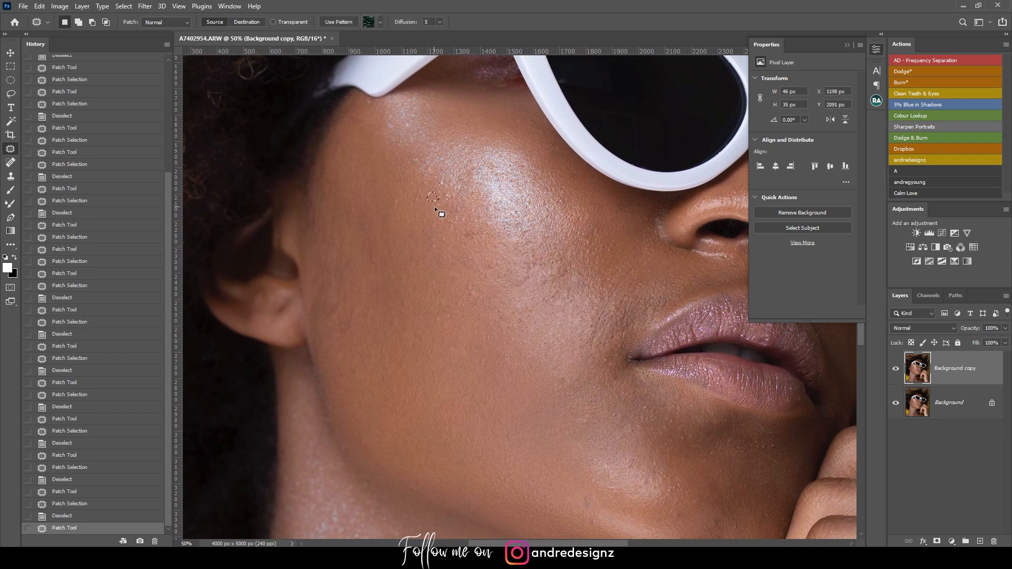
# Step: Patch the marks on the side of the cheek near the ear and under the highlight
pyautogui.moveTo(400, 208)
pyautogui.mouseDown()
pyautogui.moveTo(395, 243)
pyautogui.moveTo(376, 259)
pyautogui.mouseUp()
pyautogui.hotkey('ctrl', 'd')
pyautogui.moveTo(374, 259); pyautogui.dragTo(393, 263)
pyautogui.hotkey('ctrl', 'd')
pyautogui.moveTo(478, 242); pyautogui.dragTo(471, 228)
pyautogui.moveTo(470, 234); pyautogui.dragTo(481, 253)
pyautogui.hotkey('ctrl', 'd')
# Step: Patch the spots on the chin and below the lower lip
pyautogui.moveTo(526, 281)
pyautogui.mouseDown()
pyautogui.moveTo(478, 262)
pyautogui.moveTo(440, 216)
pyautogui.moveTo(435, 178)
pyautogui.mouseUp()
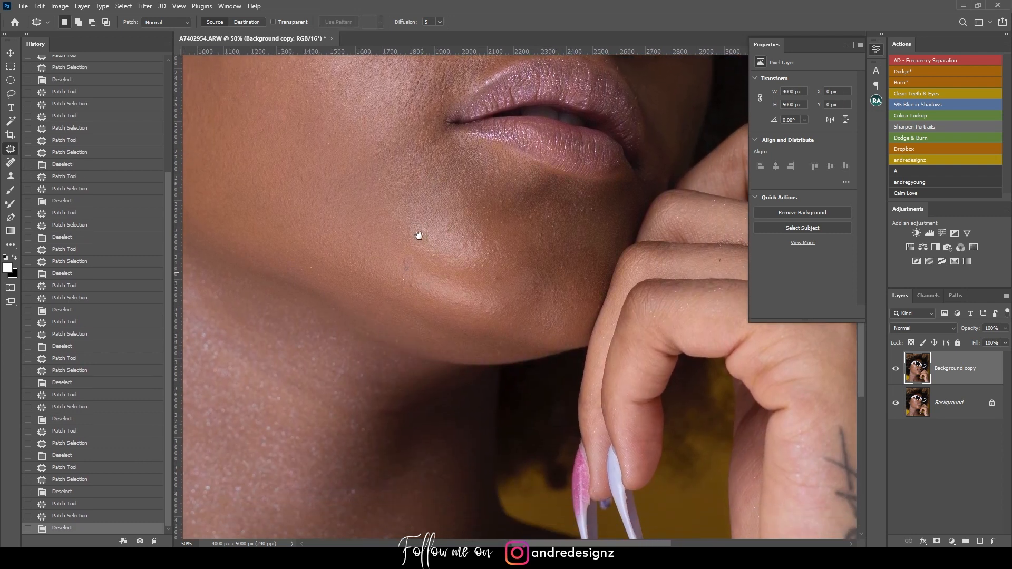
pyautogui.moveTo(414, 288); pyautogui.dragTo(413, 276)
pyautogui.moveTo(409, 282); pyautogui.dragTo(422, 290)
pyautogui.hotkey('ctrl', 'd')
pyautogui.moveTo(497, 271); pyautogui.dragTo(499, 270)
pyautogui.hotkey('ctrl', 'd')
pyautogui.moveTo(498, 273)
pyautogui.mouseDown()
pyautogui.moveTo(504, 255)
pyautogui.moveTo(488, 250)
pyautogui.mouseUp()
pyautogui.hotkey('ctrl', 'd')
pyautogui.moveTo(511, 185)
pyautogui.mouseDown()
pyautogui.moveTo(505, 207)
pyautogui.moveTo(515, 186)
pyautogui.mouseUp()
pyautogui.hotkey('ctrl', 'd')
# Step: Return to the cheek and patch the small bumps left below the highlight
pyautogui.moveTo(492, 191); pyautogui.dragTo(514, 295)
pyautogui.moveTo(485, 164); pyautogui.dragTo(505, 311)
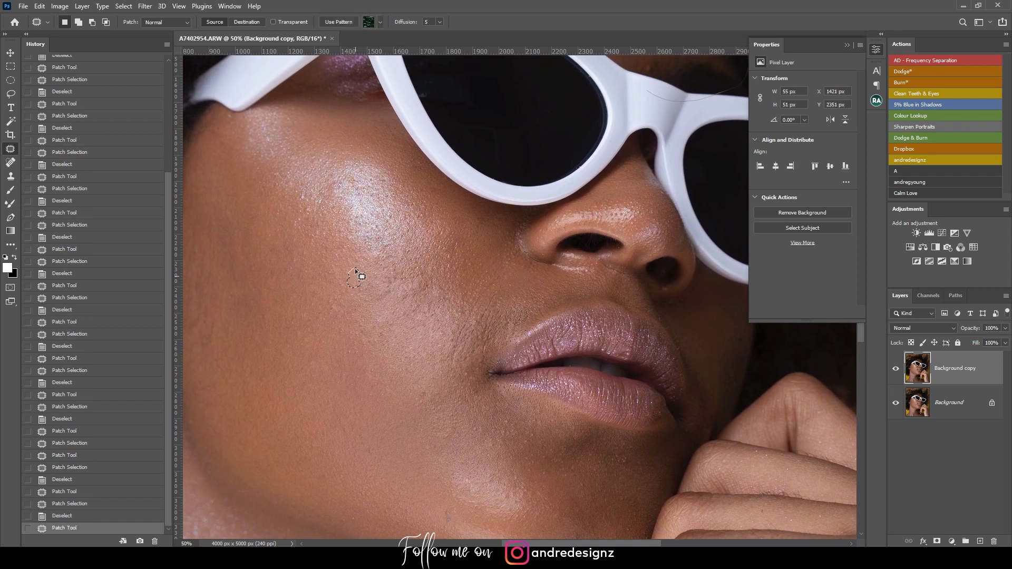
pyautogui.moveTo(334, 296); pyautogui.dragTo(334, 331)
pyautogui.hotkey('ctrl', 'd')
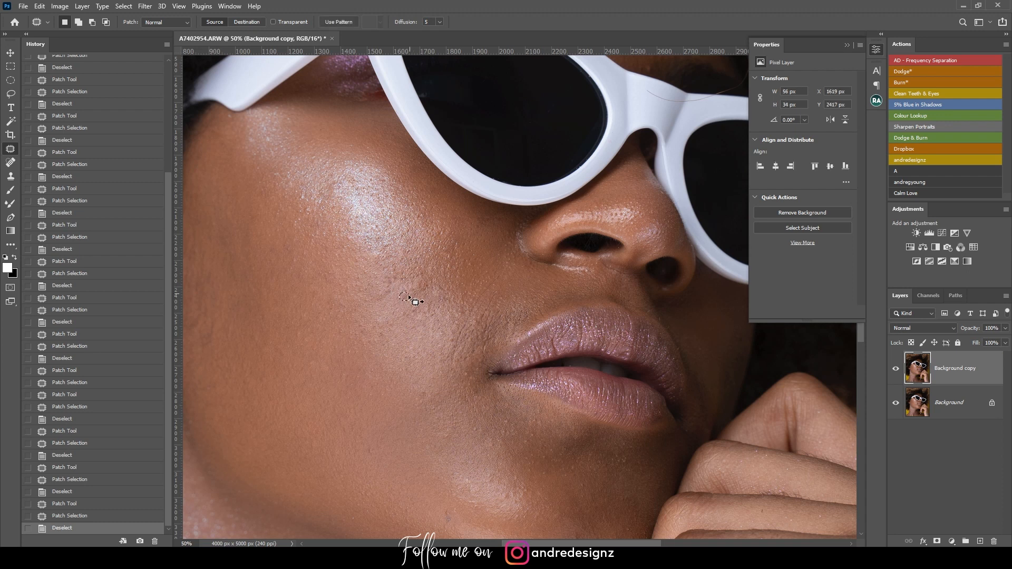
# Step: Patch the blemishes on the forehead above the sunglasses
pyautogui.moveTo(443, 289); pyautogui.dragTo(485, 481)
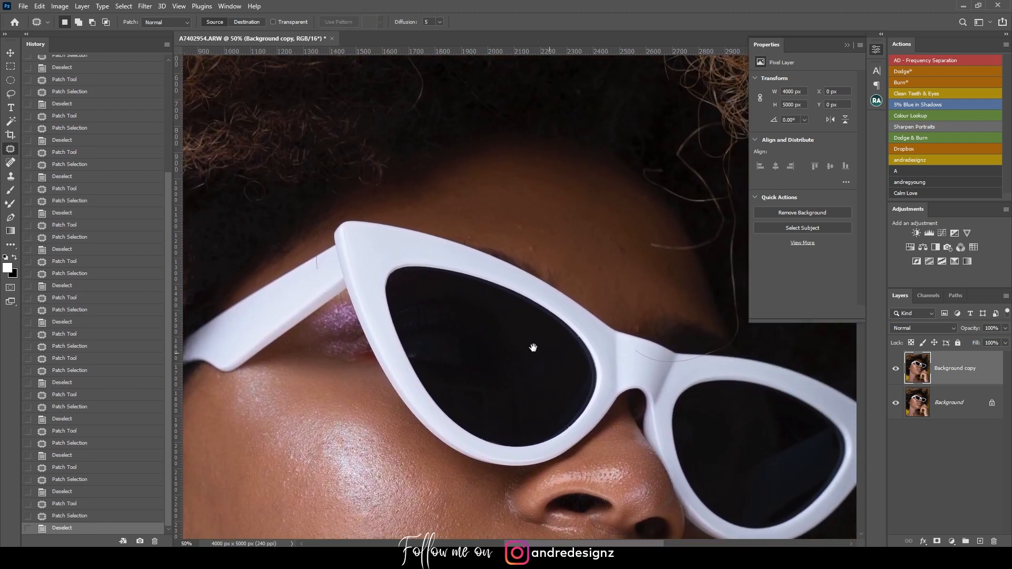
pyautogui.moveTo(533, 346); pyautogui.dragTo(388, 332)
pyautogui.moveTo(372, 223); pyautogui.dragTo(372, 207)
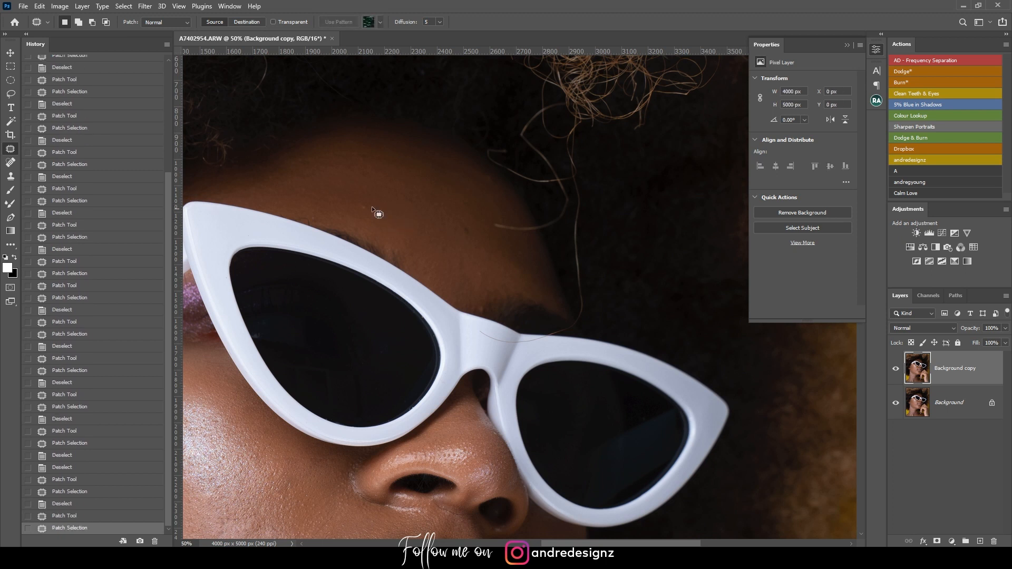
pyautogui.hotkey('ctrl', 'd')
pyautogui.moveTo(351, 157)
pyautogui.mouseDown()
pyautogui.moveTo(384, 163)
pyautogui.moveTo(319, 154)
pyautogui.mouseUp()
pyautogui.hotkey('ctrl', 'd')
pyautogui.moveTo(448, 161)
pyautogui.mouseDown()
pyautogui.moveTo(491, 191)
pyautogui.moveTo(485, 201)
pyautogui.mouseUp()
pyautogui.hotkey('ctrl', 'd')
# Step: Patch out the stray hair crossing the bridge of the sunglasses and running up past the far eyebrow
pyautogui.moveTo(463, 265); pyautogui.dragTo(448, 189)
pyautogui.moveTo(459, 240); pyautogui.dragTo(473, 238)
pyautogui.hotkey('ctrl', 'd')
pyautogui.moveTo(473, 277)
pyautogui.mouseDown()
pyautogui.moveTo(502, 280)
pyautogui.moveTo(485, 270)
pyautogui.moveTo(541, 261)
pyautogui.moveTo(526, 264)
pyautogui.mouseUp()
pyautogui.hotkey('ctrl', 'd')
pyautogui.hotkey('ctrl', 'd')
pyautogui.hotkey('ctrl', 'd')
pyautogui.hotkey('ctrl', 'd')
pyautogui.moveTo(534, 264)
pyautogui.mouseDown()
pyautogui.moveTo(527, 248)
pyautogui.moveTo(522, 269)
pyautogui.moveTo(550, 264)
pyautogui.moveTo(535, 258)
pyautogui.moveTo(546, 233)
pyautogui.moveTo(559, 247)
pyautogui.moveTo(576, 239)
pyautogui.mouseUp()
pyautogui.hotkey('ctrl', 'd')
pyautogui.hotkey('ctrl', 'd')
pyautogui.hotkey('ctrl', 'd')
pyautogui.hotkey('ctrl', 'd')
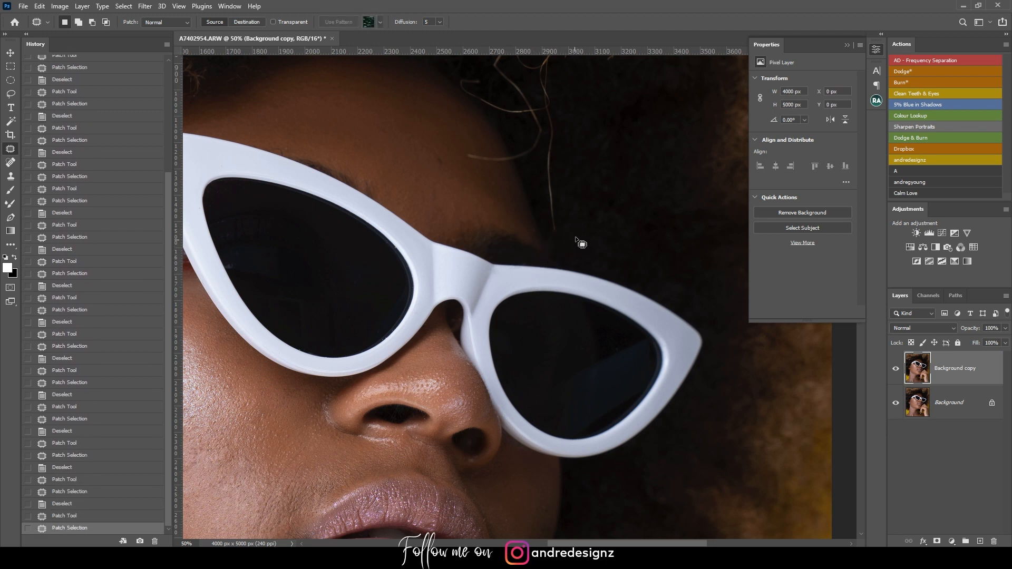
# Step: Patch out the loose hair strands beside the far edge of the forehead and above the far lens
pyautogui.moveTo(543, 200); pyautogui.dragTo(573, 214)
pyautogui.moveTo(555, 164)
pyautogui.mouseDown()
pyautogui.moveTo(575, 198)
pyautogui.moveTo(583, 195)
pyautogui.mouseUp()
pyautogui.moveTo(561, 133); pyautogui.dragTo(596, 271)
pyautogui.hotkey('ctrl', 'd')
pyautogui.moveTo(518, 271); pyautogui.dragTo(520, 256)
pyautogui.moveTo(518, 259)
pyautogui.mouseDown()
pyautogui.moveTo(507, 280)
pyautogui.moveTo(552, 266)
pyautogui.moveTo(544, 279)
pyautogui.mouseUp()
pyautogui.hotkey('ctrl', 'd')
pyautogui.moveTo(544, 278)
pyautogui.mouseDown()
pyautogui.moveTo(573, 272)
pyautogui.moveTo(548, 258)
pyautogui.moveTo(572, 233)
pyautogui.mouseUp()
pyautogui.hotkey('ctrl', 'd')
pyautogui.hotkey('ctrl', 'd')
pyautogui.moveTo(567, 240); pyautogui.dragTo(578, 265)
pyautogui.hotkey('ctrl', 'd')
# Step: Review the whole portrait and compare before and after by toggling the visibility of the Background copy layer
pyautogui.moveTo(353, 442)
pyautogui.mouseDown()
pyautogui.moveTo(537, 226)
pyautogui.moveTo(635, 71)
pyautogui.mouseUp()
pyautogui.moveTo(525, 117); pyautogui.dragTo(525, 297)
pyautogui.scroll(-3, 522, 306)
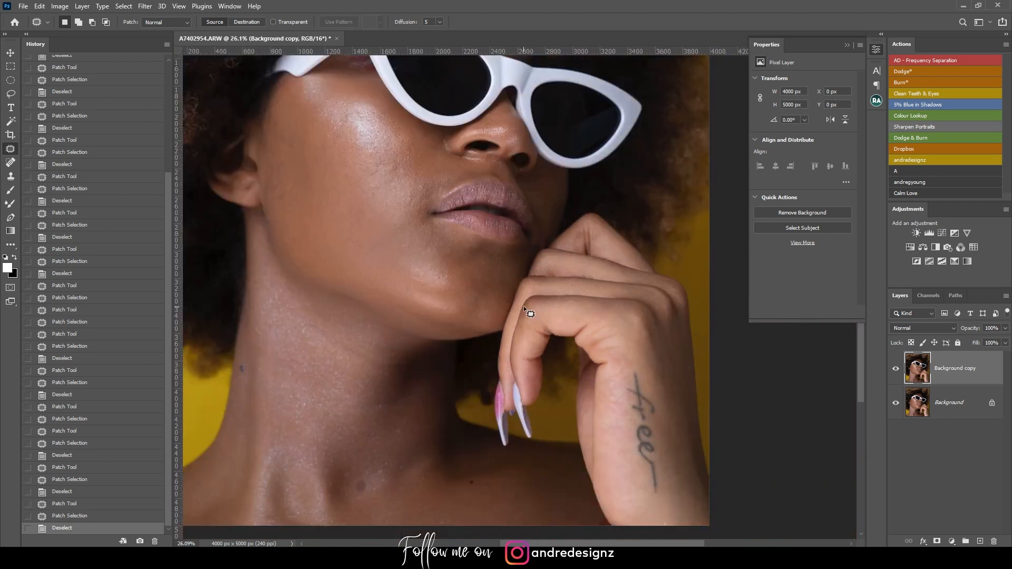
pyautogui.scroll(-3, 524, 311)
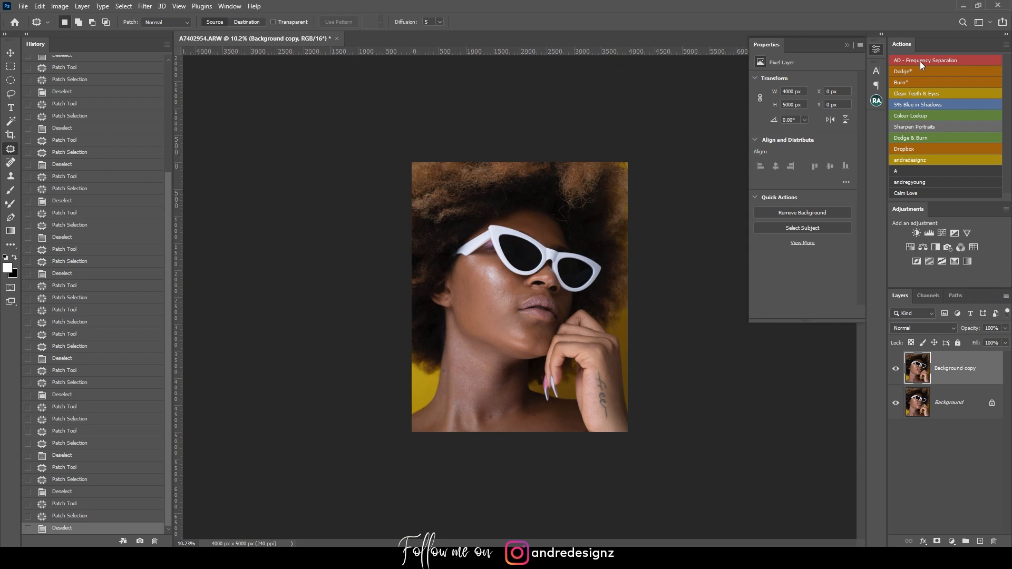
pyautogui.scroll(2, 461, 262)
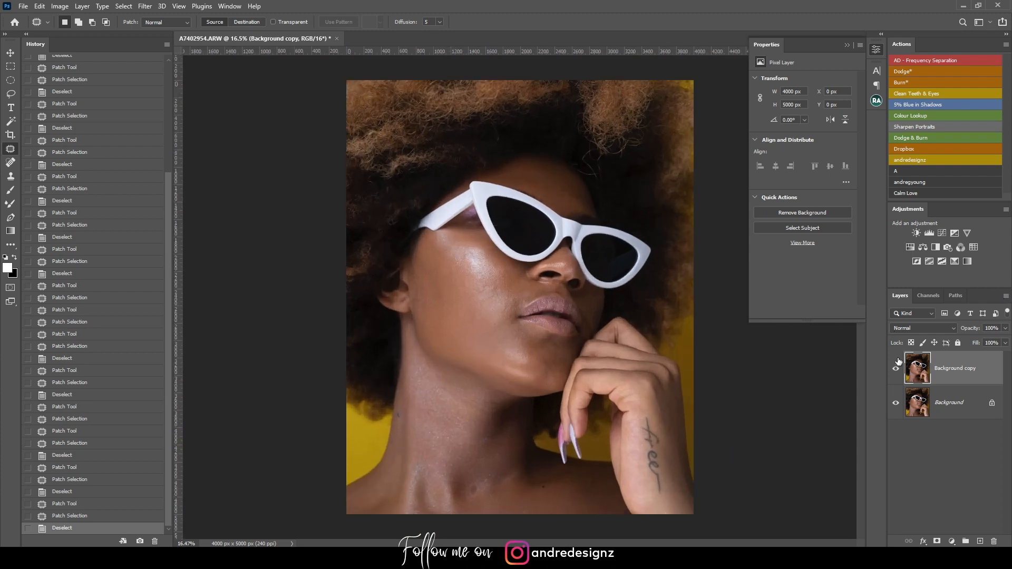
pyautogui.click(895, 370)
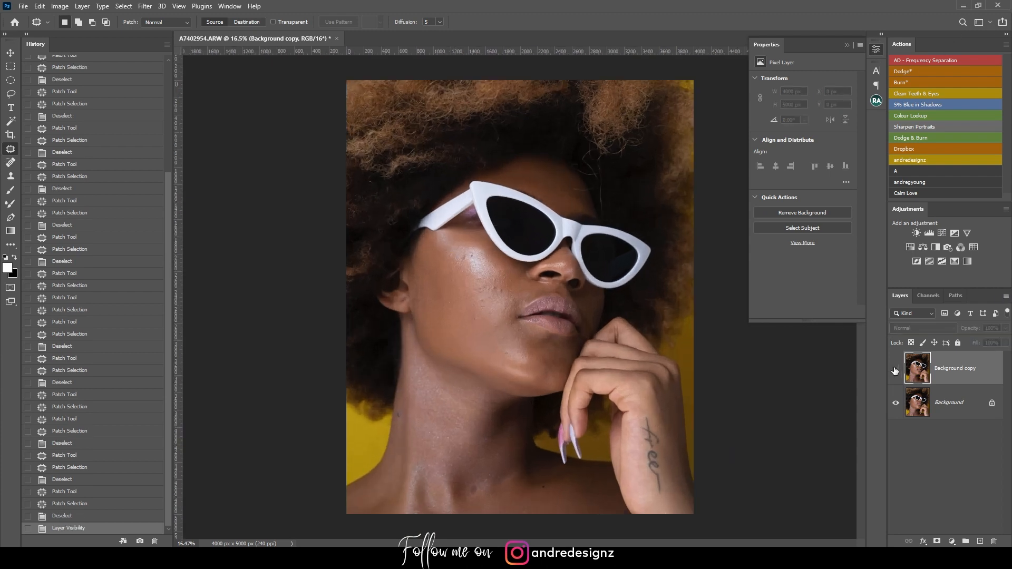
pyautogui.click(895, 370)
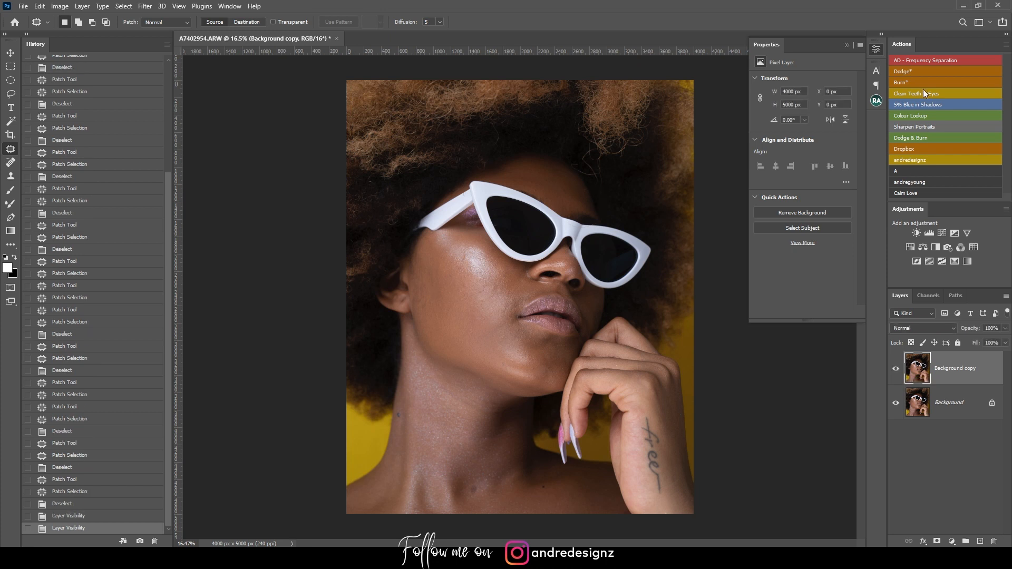
# Step: Run the AD - Frequency Separation action, accepting a Gaussian Blur radius of 5.4 pixels for the Low* layer
pyautogui.click(920, 60)
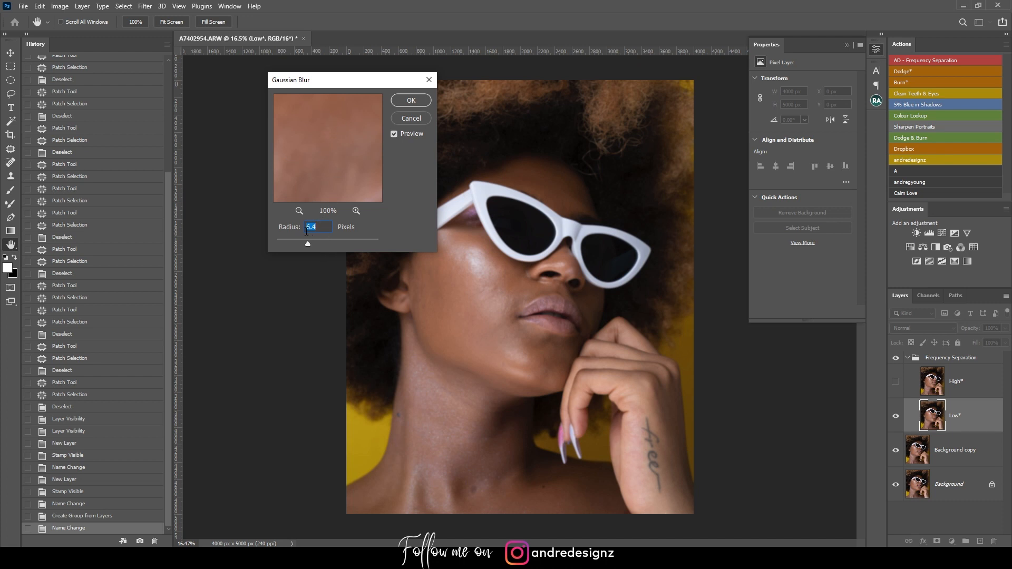
pyautogui.click(411, 101)
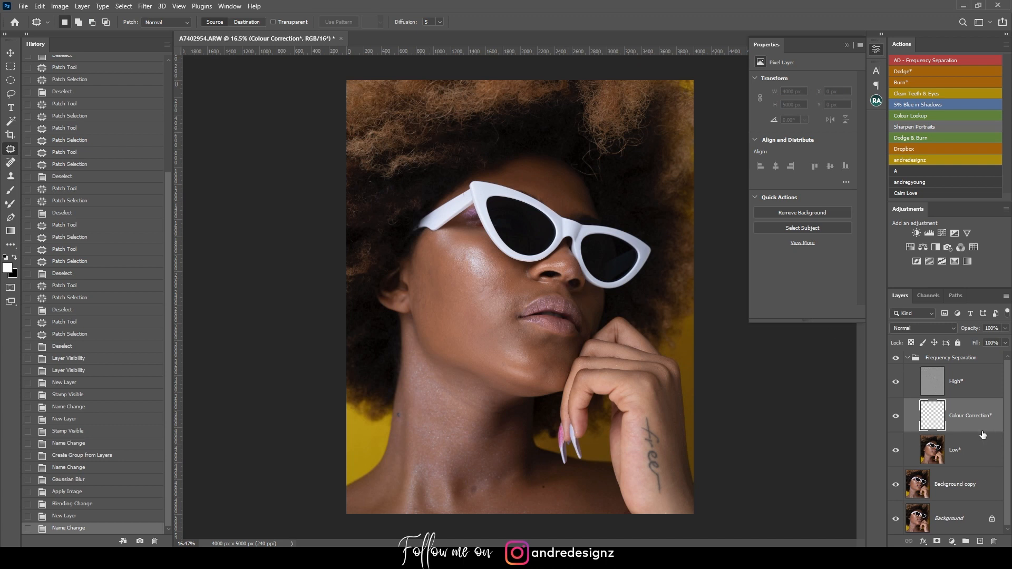
# Step: Blend the cheek and jaw tones on the Low* layer with the Mixer Brush at 600 px and 4% Wet
pyautogui.click(958, 451)
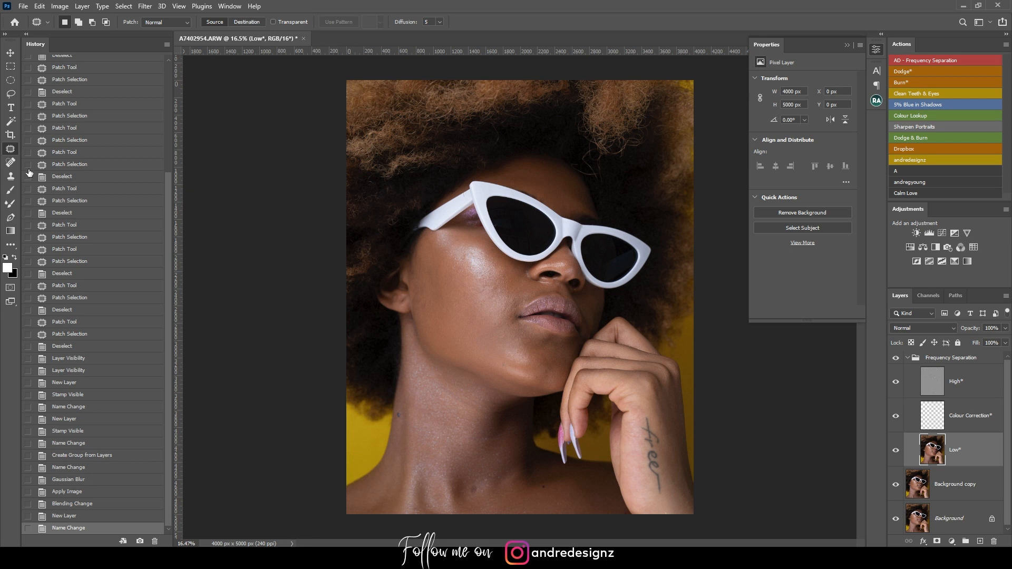
pyautogui.click(10, 204)
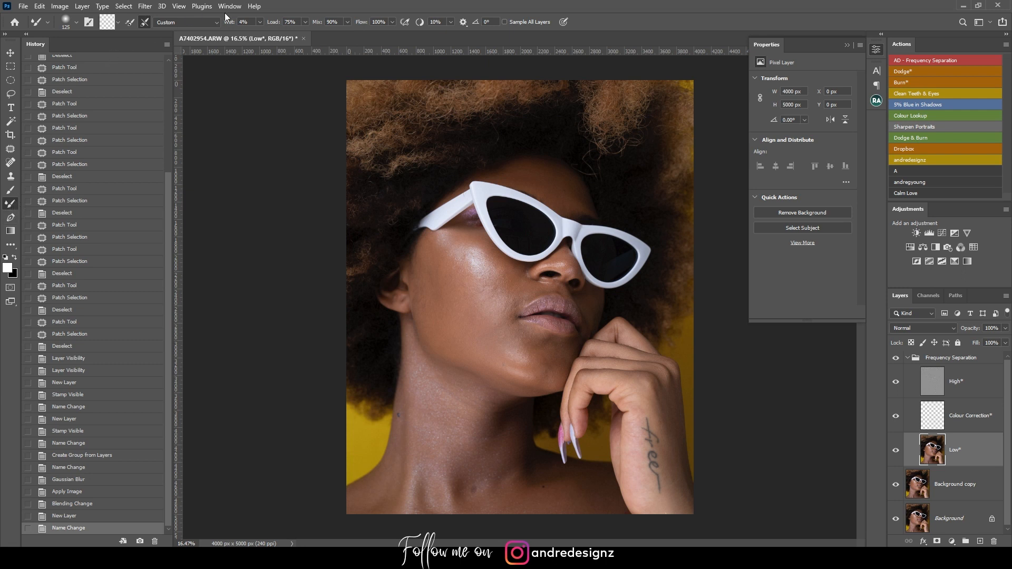
pyautogui.click(259, 21)
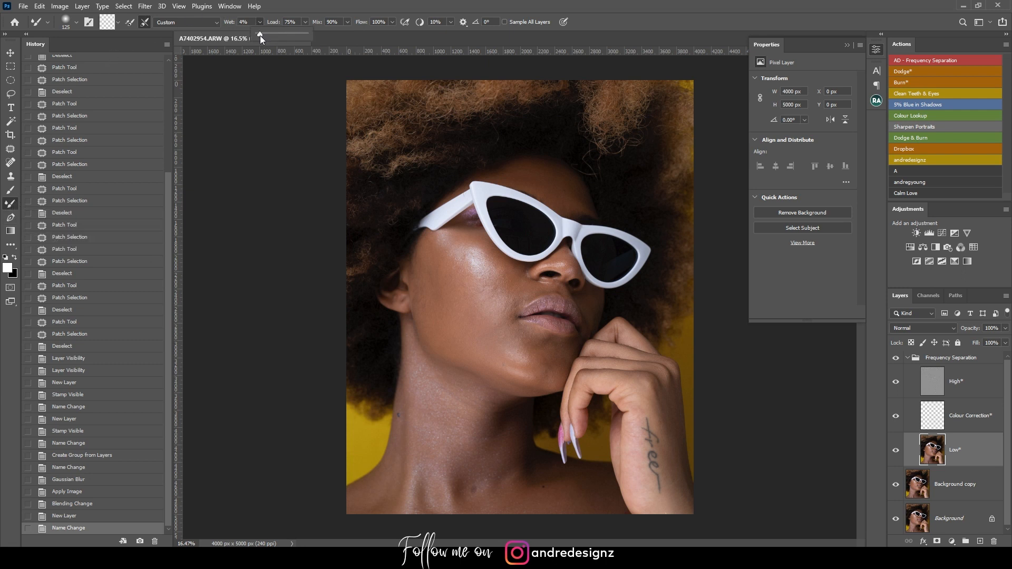
pyautogui.click(286, 11)
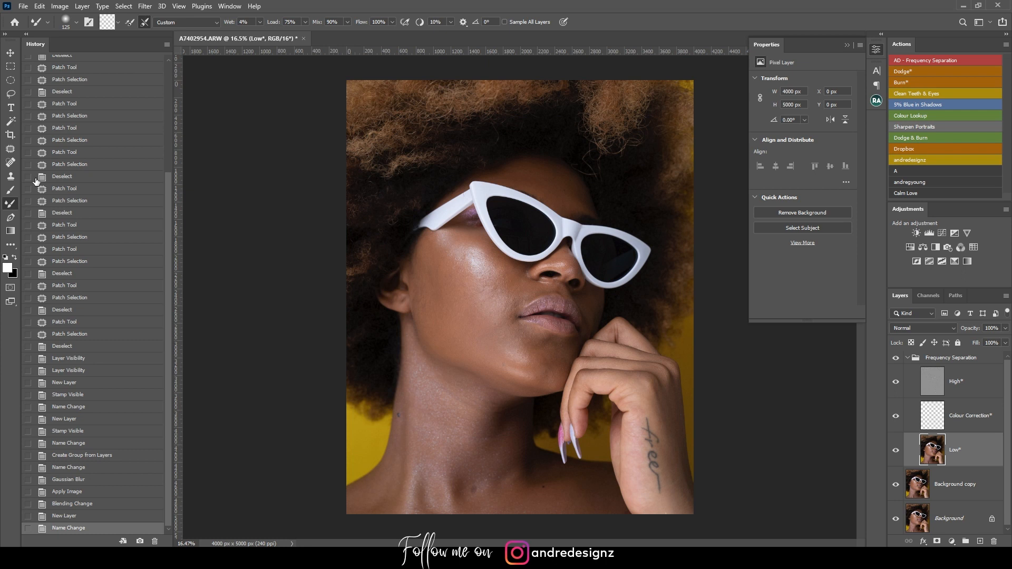
pyautogui.click(117, 24)
pyautogui.click(136, 46)
pyautogui.press(']')
pyautogui.press(']')
pyautogui.moveTo(485, 287)
pyautogui.mouseDown()
pyautogui.moveTo(501, 326)
pyautogui.moveTo(476, 255)
pyautogui.moveTo(495, 331)
pyautogui.moveTo(481, 291)
pyautogui.moveTo(451, 261)
pyautogui.moveTo(460, 332)
pyautogui.moveTo(477, 340)
pyautogui.moveTo(431, 257)
pyautogui.moveTo(460, 338)
pyautogui.moveTo(438, 294)
pyautogui.moveTo(441, 313)
pyautogui.moveTo(508, 379)
pyautogui.moveTo(542, 368)
pyautogui.mouseUp()
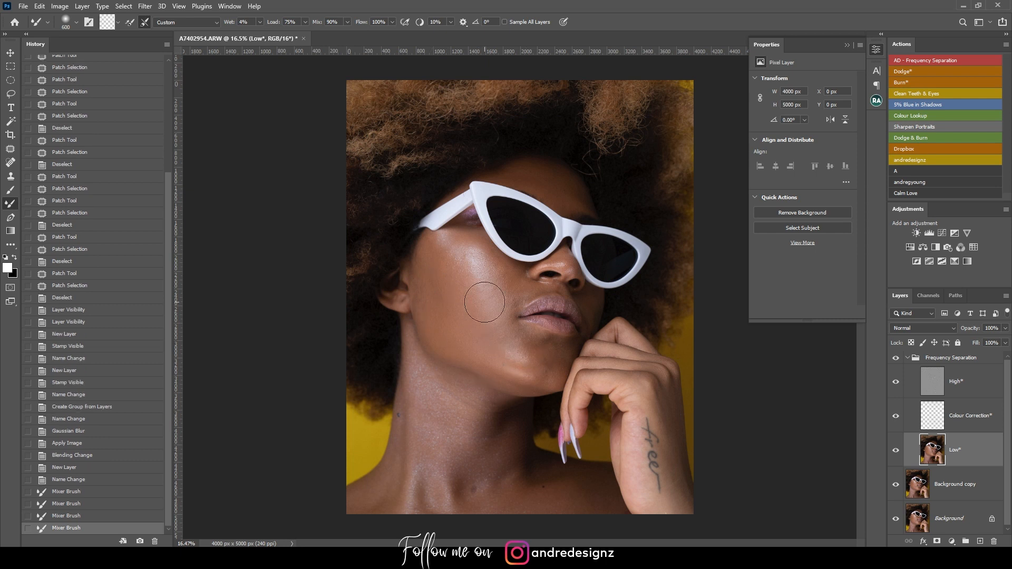
# Step: Blend the cheek highlight and the skin around the nose and upper lip with the Mixer Brush reduced to 150 px
pyautogui.scroll(8, 484, 302)
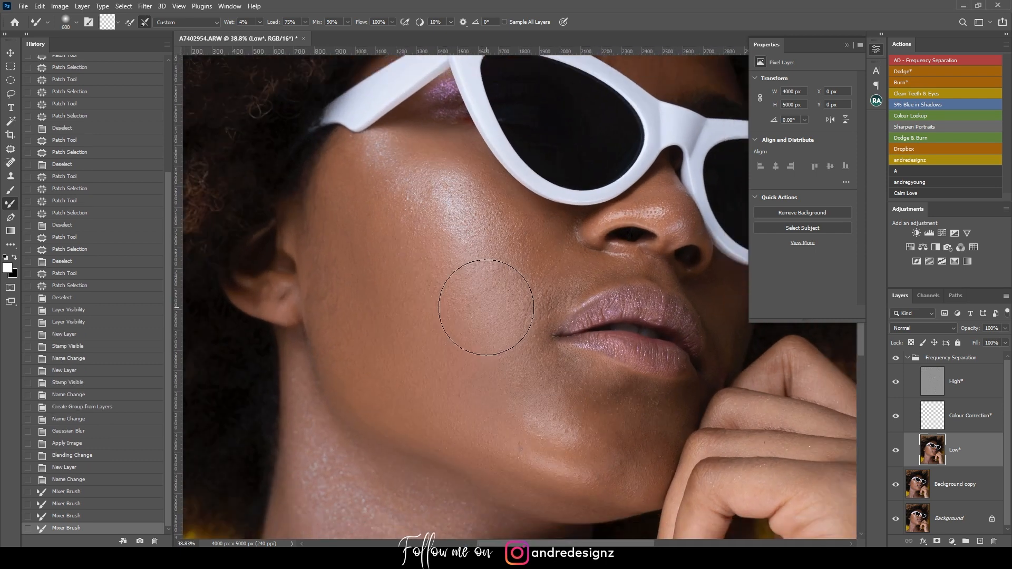
pyautogui.press('[')
pyautogui.press('[')
pyautogui.press('[')
pyautogui.press('[')
pyautogui.press('[')
pyautogui.press('[')
pyautogui.press('[')
pyautogui.moveTo(406, 143)
pyautogui.mouseDown()
pyautogui.moveTo(474, 173)
pyautogui.moveTo(524, 223)
pyautogui.moveTo(546, 283)
pyautogui.moveTo(617, 270)
pyautogui.mouseUp()
pyautogui.moveTo(617, 270); pyautogui.dragTo(559, 287)
pyautogui.moveTo(577, 236); pyautogui.dragTo(547, 294)
pyautogui.moveTo(678, 224)
pyautogui.mouseDown()
pyautogui.moveTo(665, 193)
pyautogui.moveTo(635, 211)
pyautogui.moveTo(676, 209)
pyautogui.moveTo(696, 253)
pyautogui.mouseUp()
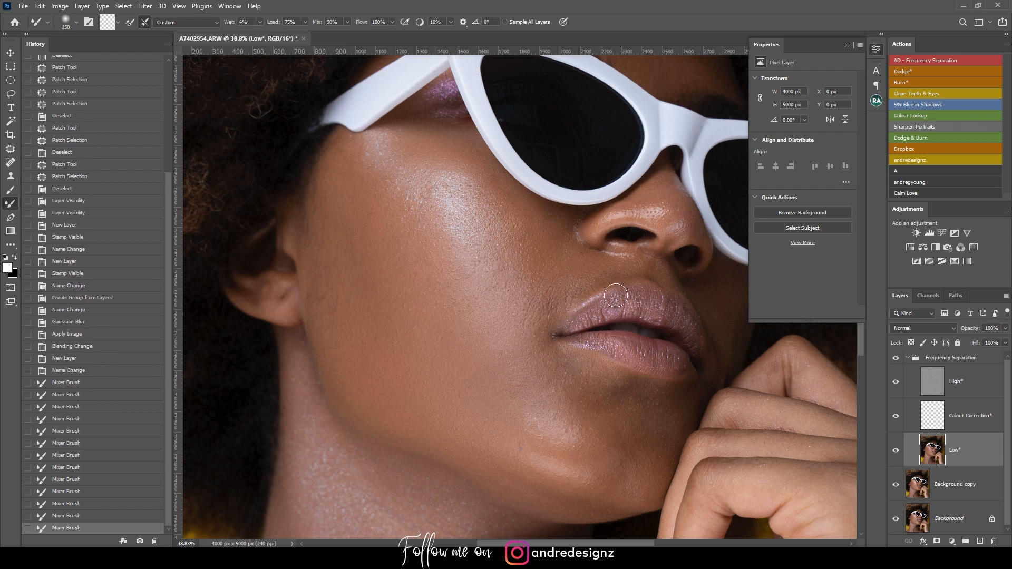
# Step: Smooth the chin and the skin around the mouth with the Mixer Brush at 250 px
pyautogui.moveTo(501, 362); pyautogui.dragTo(435, 226)
pyautogui.press(']')
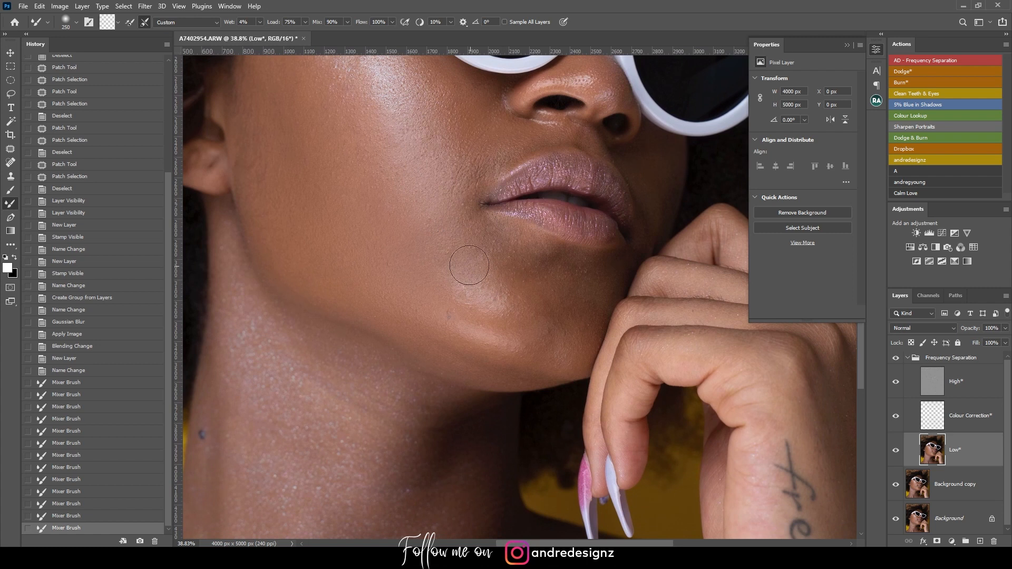
pyautogui.moveTo(517, 313); pyautogui.dragTo(545, 325)
pyautogui.moveTo(440, 291); pyautogui.dragTo(522, 301)
pyautogui.moveTo(452, 313); pyautogui.dragTo(529, 323)
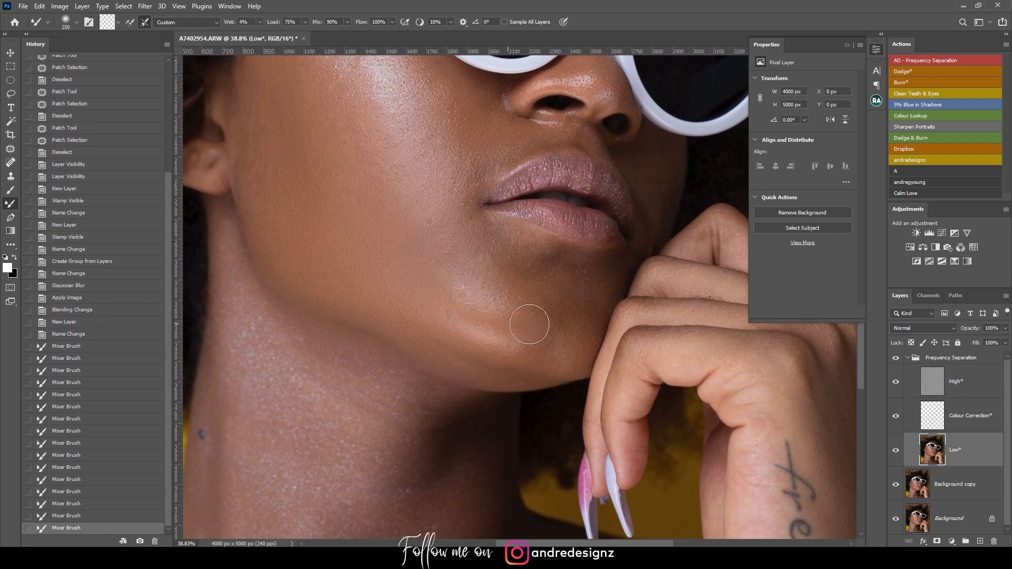
pyautogui.moveTo(454, 341); pyautogui.dragTo(539, 320)
pyautogui.moveTo(507, 275)
pyautogui.mouseDown()
pyautogui.moveTo(578, 277)
pyautogui.moveTo(553, 269)
pyautogui.mouseUp()
pyautogui.moveTo(463, 238); pyautogui.dragTo(500, 239)
pyautogui.moveTo(510, 148)
pyautogui.mouseDown()
pyautogui.moveTo(478, 197)
pyautogui.moveTo(475, 244)
pyautogui.moveTo(583, 128)
pyautogui.mouseUp()
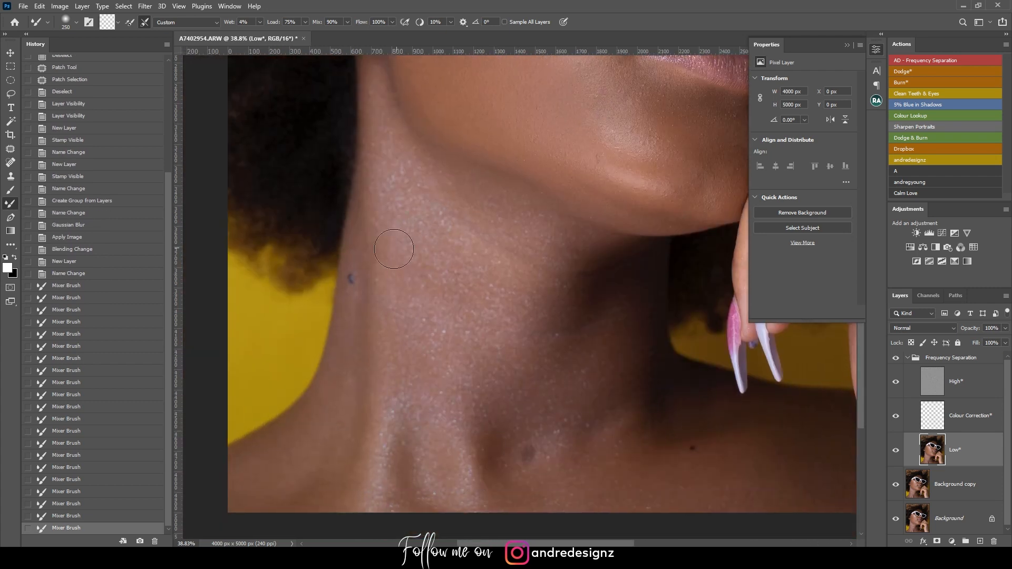
# Step: Smooth the glittery skin tones of the neck and upper chest with the Mixer Brush at 400 px
pyautogui.press(']')
pyautogui.press(']')
pyautogui.moveTo(457, 220); pyautogui.dragTo(454, 464)
pyautogui.moveTo(444, 355); pyautogui.dragTo(442, 504)
pyautogui.moveTo(526, 347)
pyautogui.mouseDown()
pyautogui.moveTo(612, 206)
pyautogui.moveTo(634, 194)
pyautogui.mouseUp()
pyautogui.moveTo(438, 271); pyautogui.dragTo(352, 360)
pyautogui.moveTo(444, 284); pyautogui.dragTo(364, 353)
pyautogui.moveTo(589, 219); pyautogui.dragTo(315, 269)
pyautogui.moveTo(455, 184); pyautogui.dragTo(351, 263)
pyautogui.moveTo(467, 165); pyautogui.dragTo(403, 262)
pyautogui.moveTo(474, 185); pyautogui.dragTo(429, 346)
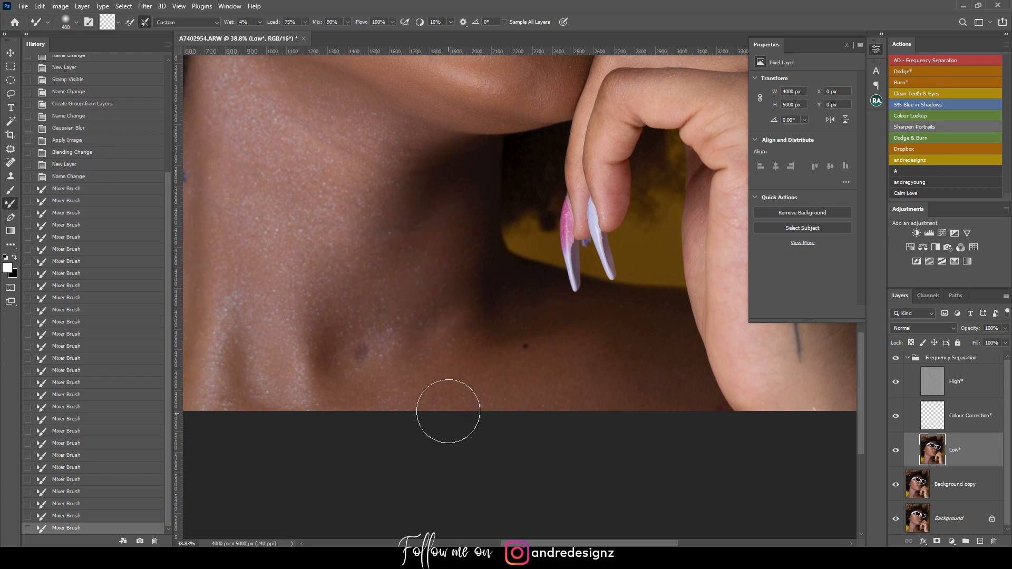
pyautogui.moveTo(712, 402)
pyautogui.mouseDown()
pyautogui.moveTo(573, 349)
pyautogui.moveTo(594, 295)
pyautogui.mouseUp()
pyautogui.moveTo(522, 229)
pyautogui.mouseDown()
pyautogui.moveTo(572, 437)
pyautogui.moveTo(587, 475)
pyautogui.mouseUp()
pyautogui.moveTo(552, 399)
pyautogui.mouseDown()
pyautogui.moveTo(559, 411)
pyautogui.moveTo(481, 383)
pyautogui.moveTo(418, 345)
pyautogui.mouseUp()
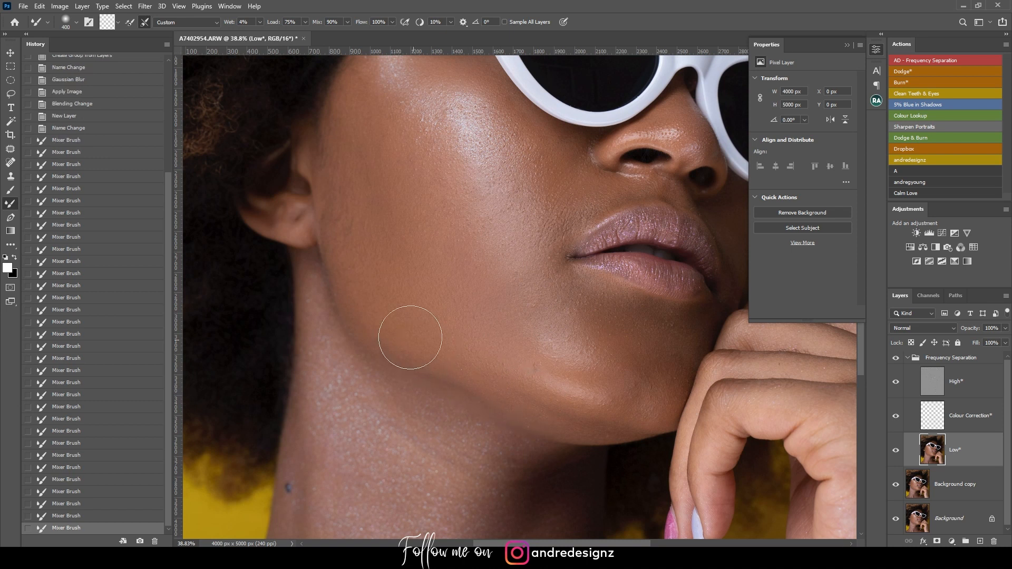
# Step: Blend the jawline, the cheek highlight below the sunglasses and the forehead above the lenses with the Mixer Brush
pyautogui.moveTo(348, 255); pyautogui.dragTo(453, 392)
pyautogui.moveTo(453, 183); pyautogui.dragTo(464, 367)
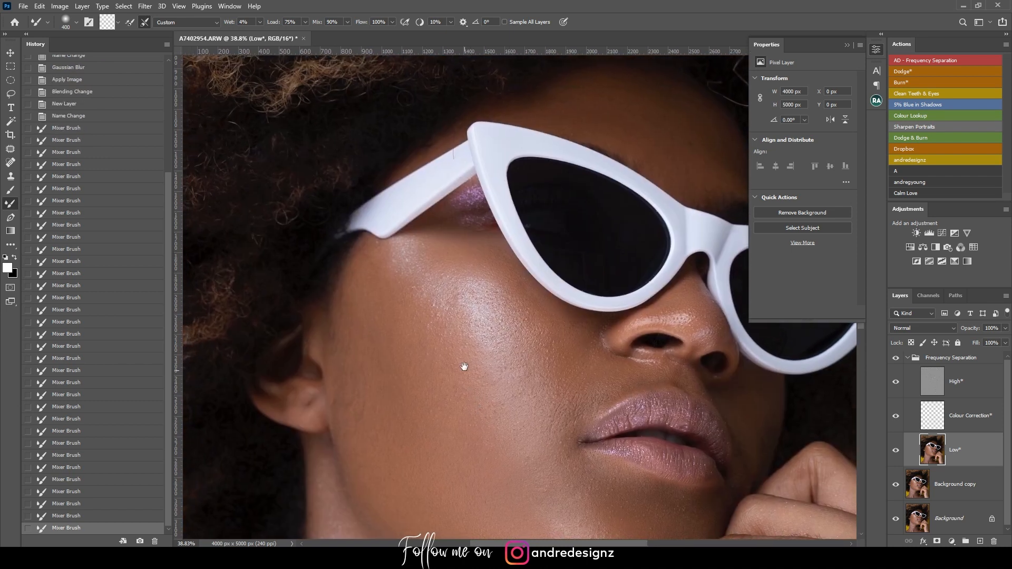
pyautogui.moveTo(480, 304); pyautogui.dragTo(525, 416)
pyautogui.moveTo(432, 268); pyautogui.dragTo(428, 308)
pyautogui.moveTo(534, 277); pyautogui.dragTo(295, 307)
pyautogui.moveTo(384, 135)
pyautogui.mouseDown()
pyautogui.moveTo(434, 151)
pyautogui.moveTo(486, 210)
pyautogui.mouseUp()
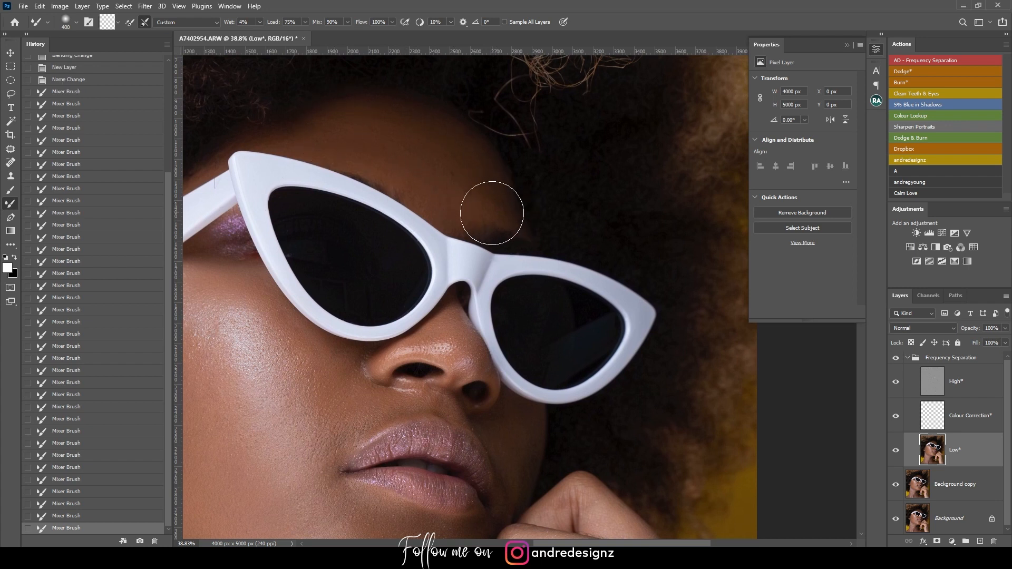
# Step: Blend the skin beside the mouth corner and below the lower lip with the Mixer Brush
pyautogui.moveTo(486, 288)
pyautogui.mouseDown()
pyautogui.moveTo(464, 103)
pyautogui.moveTo(534, 76)
pyautogui.mouseUp()
pyautogui.moveTo(490, 319)
pyautogui.mouseDown()
pyautogui.moveTo(454, 390)
pyautogui.moveTo(349, 323)
pyautogui.mouseUp()
pyautogui.moveTo(433, 316)
pyautogui.mouseDown()
pyautogui.moveTo(339, 298)
pyautogui.moveTo(335, 282)
pyautogui.mouseUp()
pyautogui.moveTo(385, 218); pyautogui.dragTo(352, 214)
pyautogui.moveTo(392, 283); pyautogui.dragTo(439, 302)
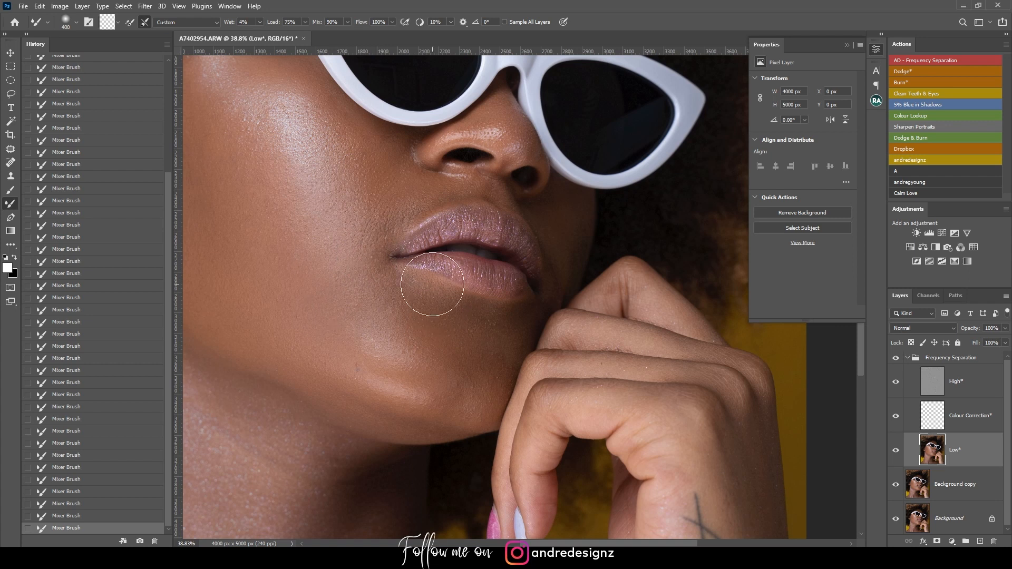
# Step: Patch out the small texture blemish on the lower cheek on the High* layer
pyautogui.scroll(-12, 557, 347)
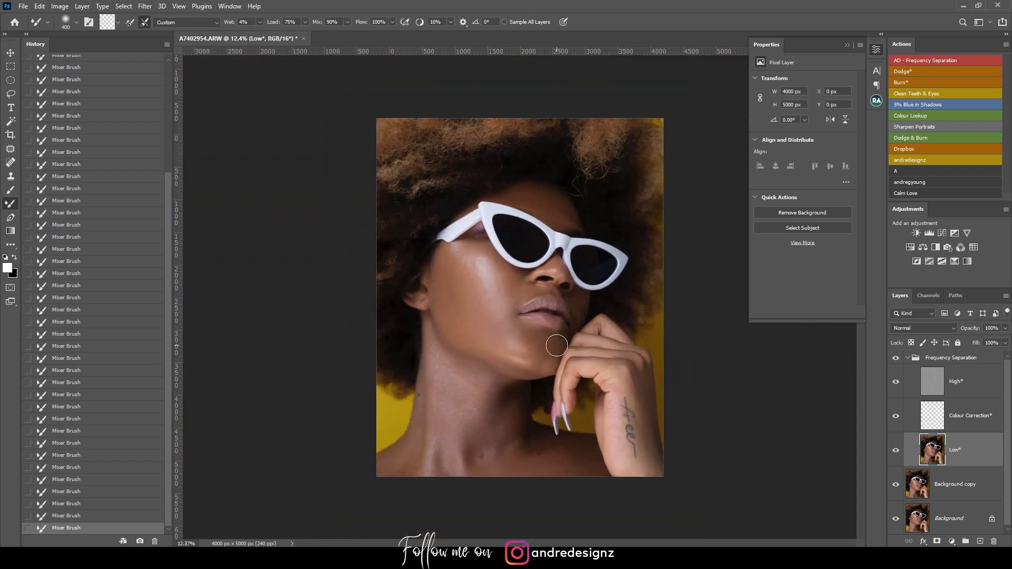
pyautogui.scroll(15, 556, 347)
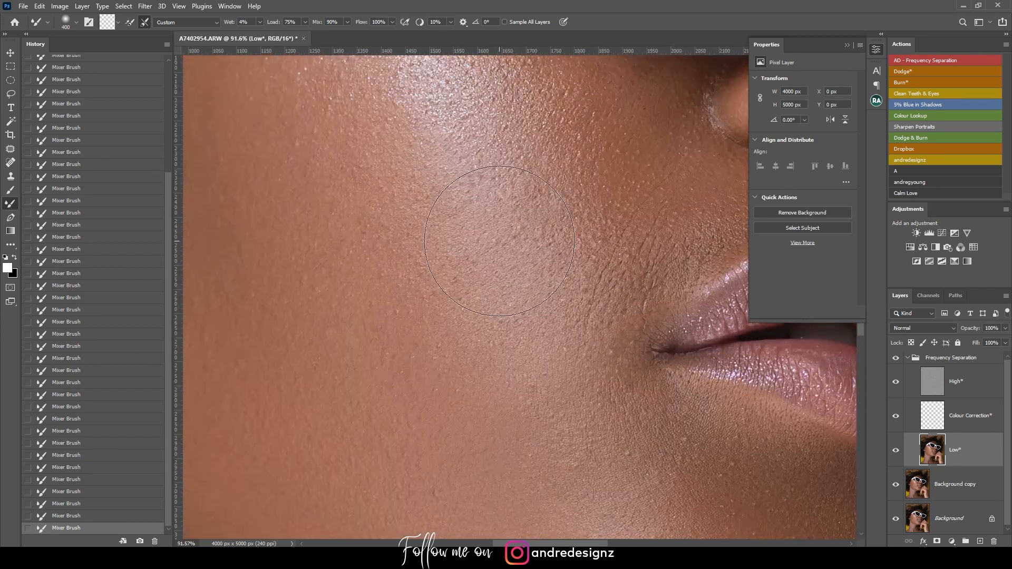
pyautogui.scroll(-7, 362, 226)
pyautogui.scroll(6, 366, 237)
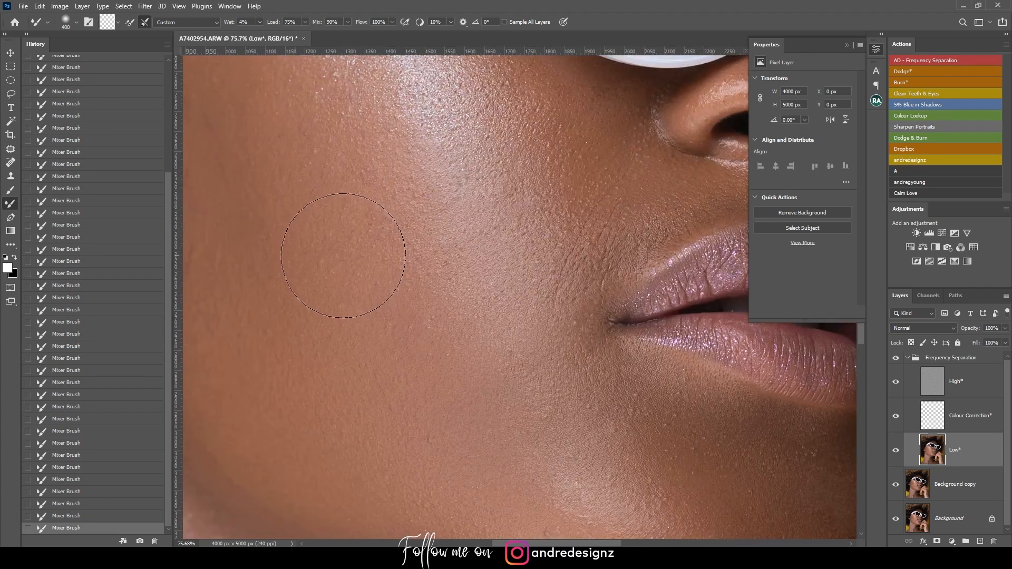
pyautogui.moveTo(422, 279); pyautogui.dragTo(449, 178)
pyautogui.scroll(1, 495, 205)
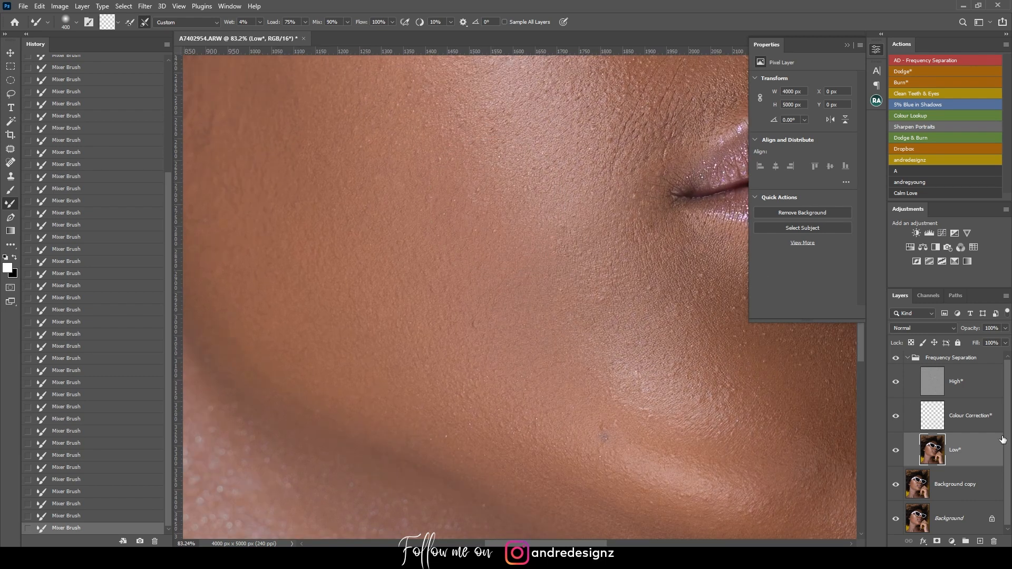
pyautogui.click(931, 383)
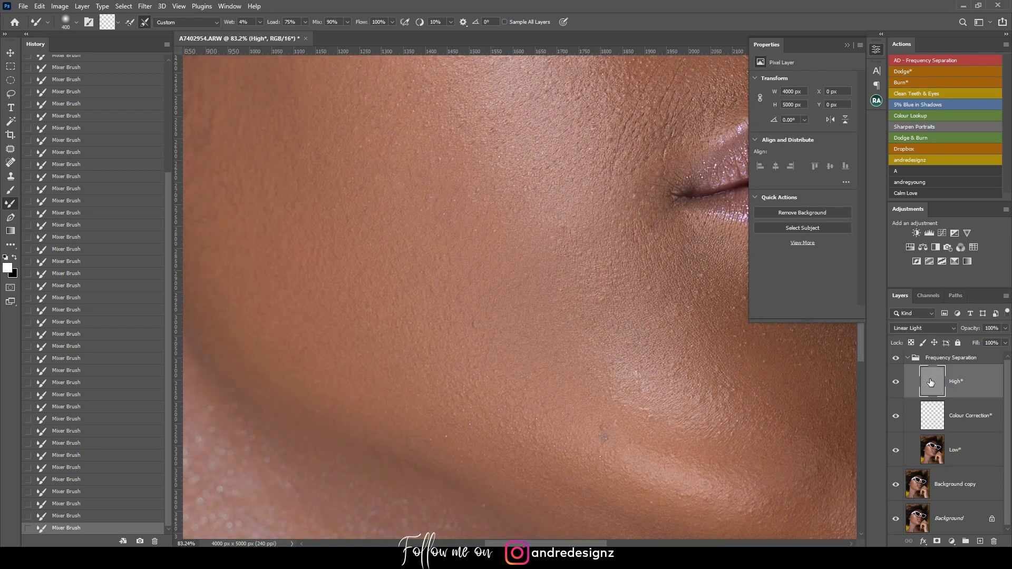
pyautogui.press('j')
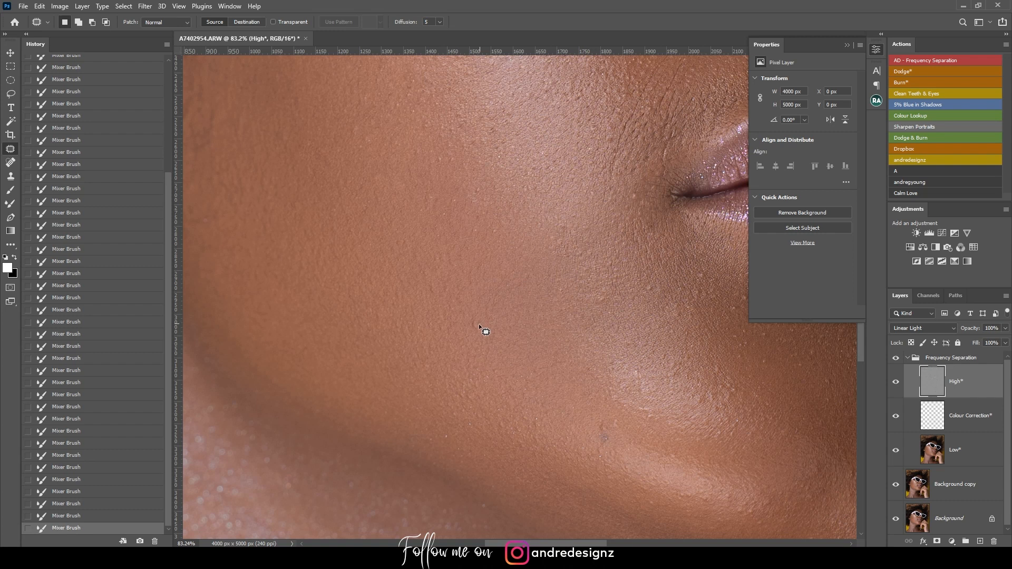
pyautogui.moveTo(474, 316); pyautogui.dragTo(495, 338)
pyautogui.hotkey('ctrl', 'd')
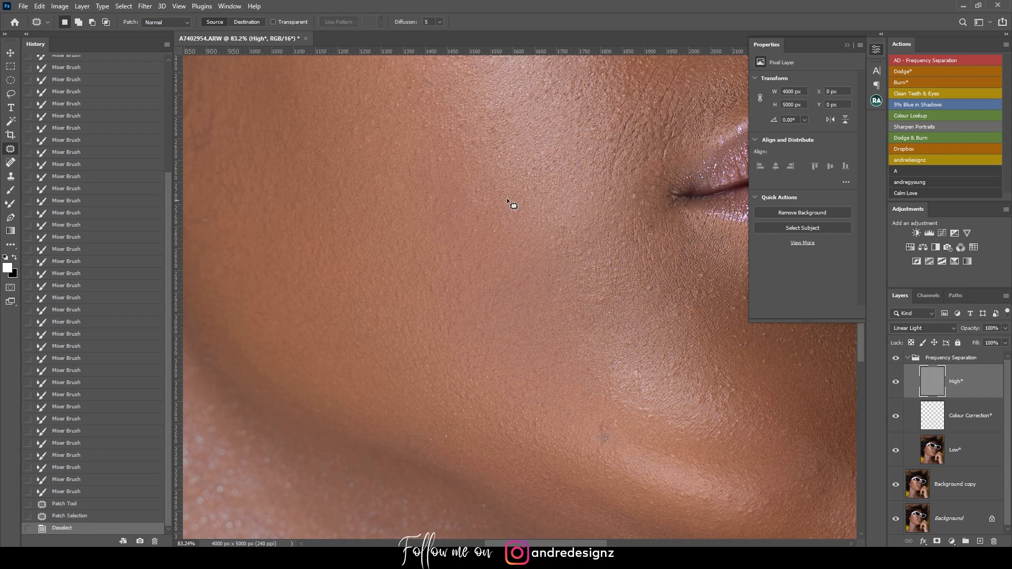
# Step: Patch out the texture specks in the middle of the cheek, beside the bright highlight
pyautogui.moveTo(479, 183); pyautogui.dragTo(489, 191)
pyautogui.hotkey('ctrl', 'd')
pyautogui.moveTo(434, 155); pyautogui.dragTo(444, 157)
pyautogui.moveTo(439, 160); pyautogui.dragTo(436, 167)
pyautogui.moveTo(463, 161); pyautogui.dragTo(455, 161)
pyautogui.hotkey('ctrl', 'd')
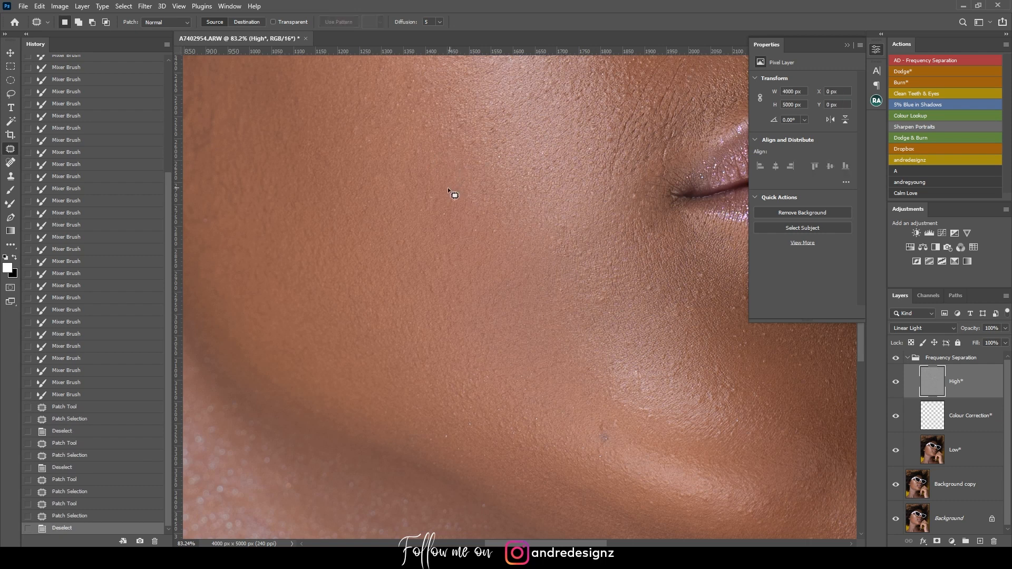
pyautogui.moveTo(438, 209); pyautogui.dragTo(444, 197)
pyautogui.moveTo(441, 202); pyautogui.dragTo(454, 195)
pyautogui.hotkey('ctrl', 'd')
# Step: Patch out the texture bumps on the upper cheek and along the edge of its highlight
pyautogui.moveTo(472, 120); pyautogui.dragTo(587, 299)
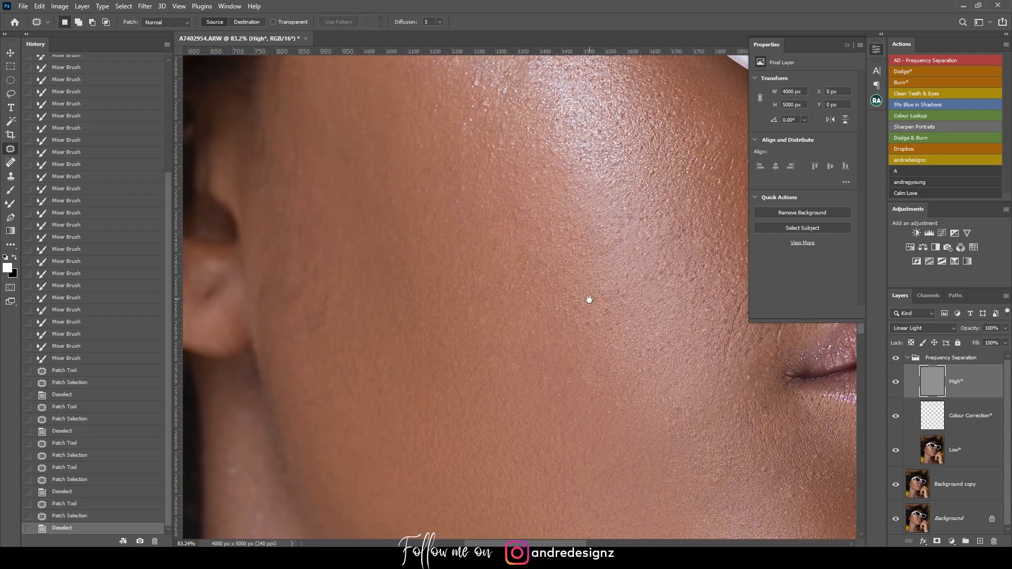
pyautogui.moveTo(467, 195); pyautogui.dragTo(476, 204)
pyautogui.hotkey('ctrl', 'd')
pyautogui.moveTo(576, 208)
pyautogui.mouseDown()
pyautogui.moveTo(474, 222)
pyautogui.moveTo(472, 231)
pyautogui.mouseUp()
pyautogui.moveTo(509, 311)
pyautogui.mouseDown()
pyautogui.moveTo(511, 321)
pyautogui.moveTo(553, 291)
pyautogui.mouseUp()
pyautogui.hotkey('ctrl', 'd')
pyautogui.moveTo(554, 294); pyautogui.dragTo(566, 296)
pyautogui.hotkey('ctrl', 'd')
pyautogui.moveTo(566, 308); pyautogui.dragTo(607, 318)
pyautogui.hotkey('ctrl', 'd')
# Step: Patch out the texture bumps on the cheek running toward the corner of the mouth
pyautogui.moveTo(590, 328)
pyautogui.mouseDown()
pyautogui.moveTo(617, 352)
pyautogui.moveTo(633, 335)
pyautogui.mouseUp()
pyautogui.hotkey('ctrl', 'd')
pyautogui.moveTo(628, 341)
pyautogui.mouseDown()
pyautogui.moveTo(636, 333)
pyautogui.moveTo(640, 351)
pyautogui.moveTo(649, 345)
pyautogui.mouseUp()
pyautogui.hotkey('ctrl', 'd')
pyautogui.moveTo(645, 349)
pyautogui.mouseDown()
pyautogui.moveTo(656, 345)
pyautogui.moveTo(652, 332)
pyautogui.mouseUp()
pyautogui.moveTo(650, 339); pyautogui.dragTo(660, 328)
pyautogui.hotkey('ctrl', 'd')
pyautogui.moveTo(660, 365)
pyautogui.mouseDown()
pyautogui.moveTo(688, 389)
pyautogui.moveTo(690, 409)
pyautogui.moveTo(762, 360)
pyautogui.mouseUp()
pyautogui.hotkey('ctrl', 'd')
pyautogui.hotkey('ctrl', 'd')
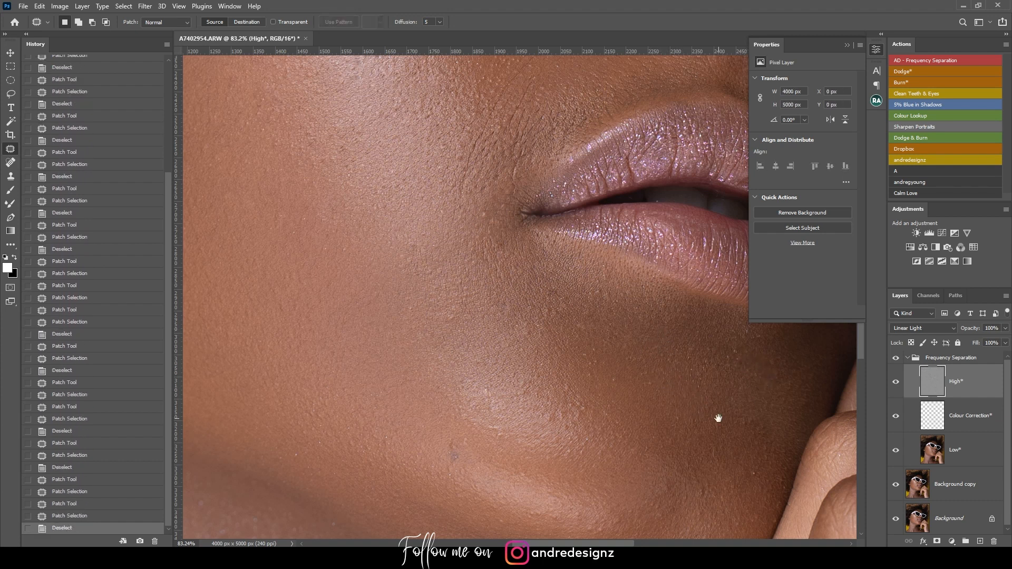
# Step: Patch out the texture specks on the side of the chin next to the fingers
pyautogui.moveTo(716, 416); pyautogui.dragTo(593, 253)
pyautogui.moveTo(629, 314)
pyautogui.mouseDown()
pyautogui.moveTo(632, 334)
pyautogui.moveTo(573, 338)
pyautogui.moveTo(549, 316)
pyautogui.moveTo(602, 346)
pyautogui.moveTo(662, 345)
pyautogui.moveTo(640, 340)
pyautogui.mouseUp()
pyautogui.hotkey('ctrl', 'd')
pyautogui.hotkey('ctrl', 'd')
pyautogui.hotkey('ctrl', 'd')
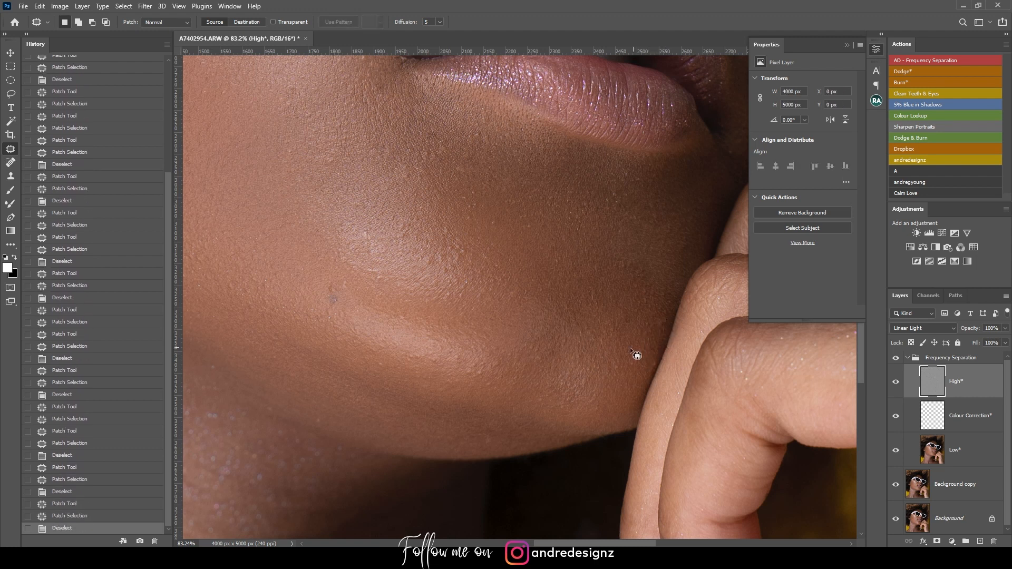
# Step: Patch out the specks at the lower chin and along the edge of the jaw
pyautogui.moveTo(498, 377)
pyautogui.mouseDown()
pyautogui.moveTo(482, 372)
pyautogui.moveTo(502, 368)
pyautogui.moveTo(505, 346)
pyautogui.moveTo(523, 357)
pyautogui.mouseUp()
pyautogui.moveTo(514, 355); pyautogui.dragTo(524, 345)
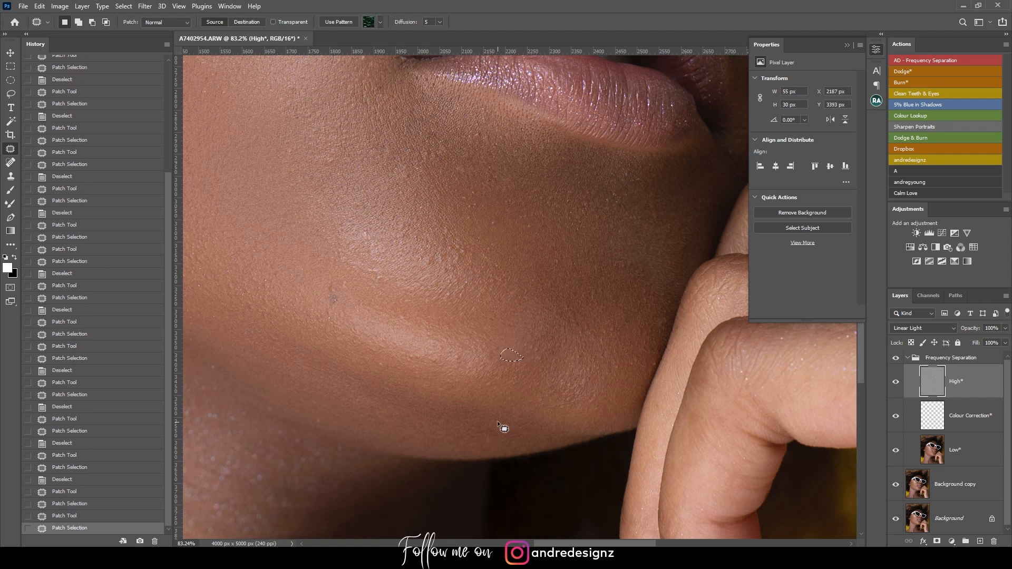
pyautogui.moveTo(505, 437); pyautogui.dragTo(507, 440)
pyautogui.moveTo(506, 441); pyautogui.dragTo(511, 429)
pyautogui.hotkey('ctrl', 'd')
# Step: Patch out the rough spots around the chin highlight below the mouth corner
pyautogui.moveTo(416, 323); pyautogui.dragTo(557, 390)
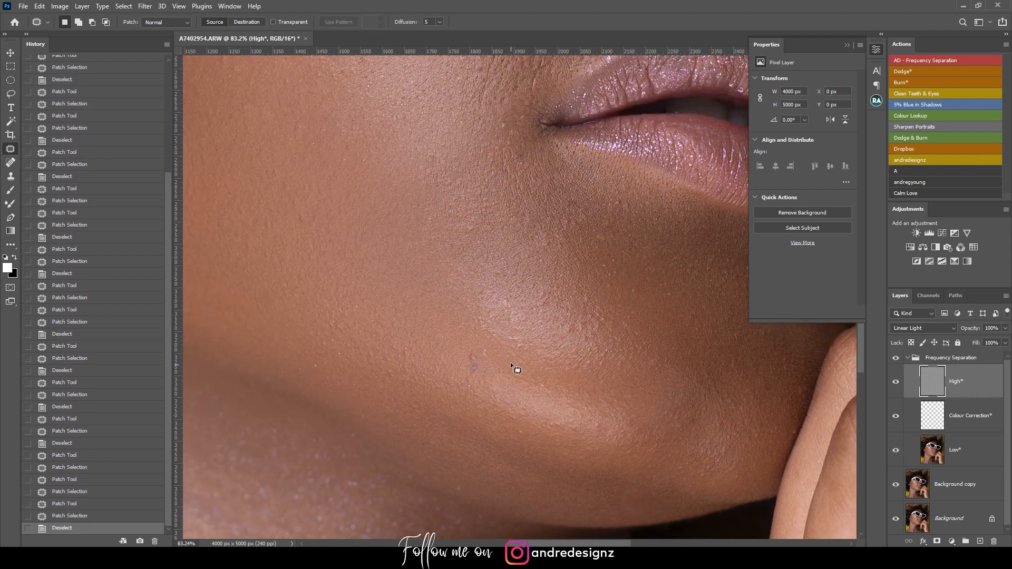
pyautogui.moveTo(482, 348); pyautogui.dragTo(485, 349)
pyautogui.moveTo(488, 354)
pyautogui.mouseDown()
pyautogui.moveTo(497, 354)
pyautogui.moveTo(471, 351)
pyautogui.mouseUp()
pyautogui.moveTo(472, 352); pyautogui.dragTo(464, 332)
pyautogui.hotkey('ctrl', 'd')
pyautogui.moveTo(489, 299); pyautogui.dragTo(484, 283)
pyautogui.moveTo(485, 290); pyautogui.dragTo(517, 296)
pyautogui.moveTo(513, 302); pyautogui.dragTo(519, 279)
pyautogui.hotkey('ctrl', 'd')
# Step: Patch out the remaining texture specks on the cheek beside and below the mouth corner
pyautogui.moveTo(513, 234)
pyautogui.mouseDown()
pyautogui.moveTo(552, 353)
pyautogui.moveTo(469, 358)
pyautogui.moveTo(530, 373)
pyautogui.mouseUp()
pyautogui.moveTo(540, 307)
pyautogui.mouseDown()
pyautogui.moveTo(561, 314)
pyautogui.moveTo(561, 287)
pyautogui.moveTo(546, 279)
pyautogui.moveTo(540, 301)
pyautogui.mouseUp()
pyautogui.hotkey('ctrl', 'd')
pyautogui.hotkey('ctrl', 'd')
pyautogui.hotkey('ctrl', 'd')
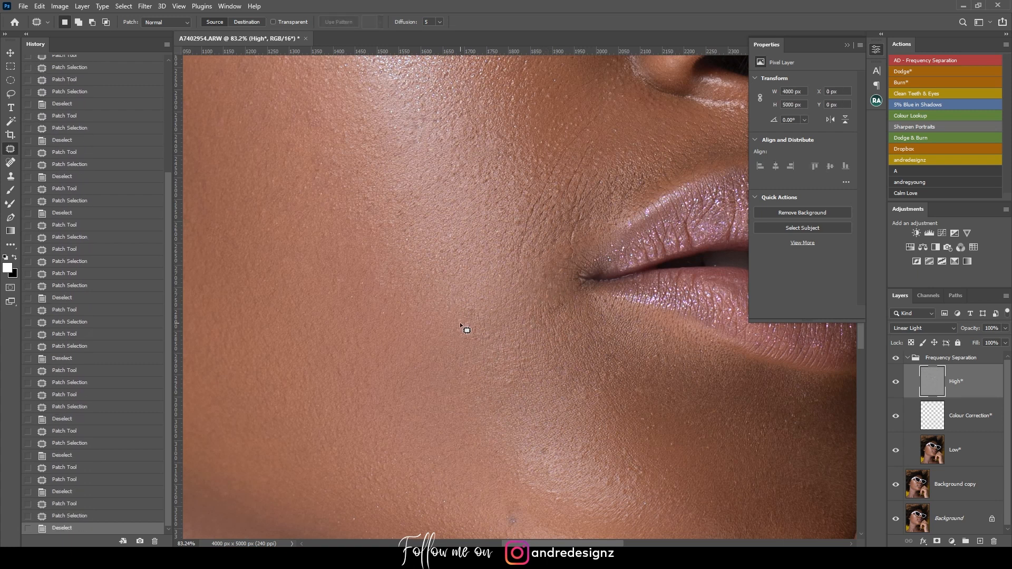
# Step: Review the whole portrait and compare before and after by toggling the visibility of the Frequency Separation group
pyautogui.scroll(-6, 461, 316)
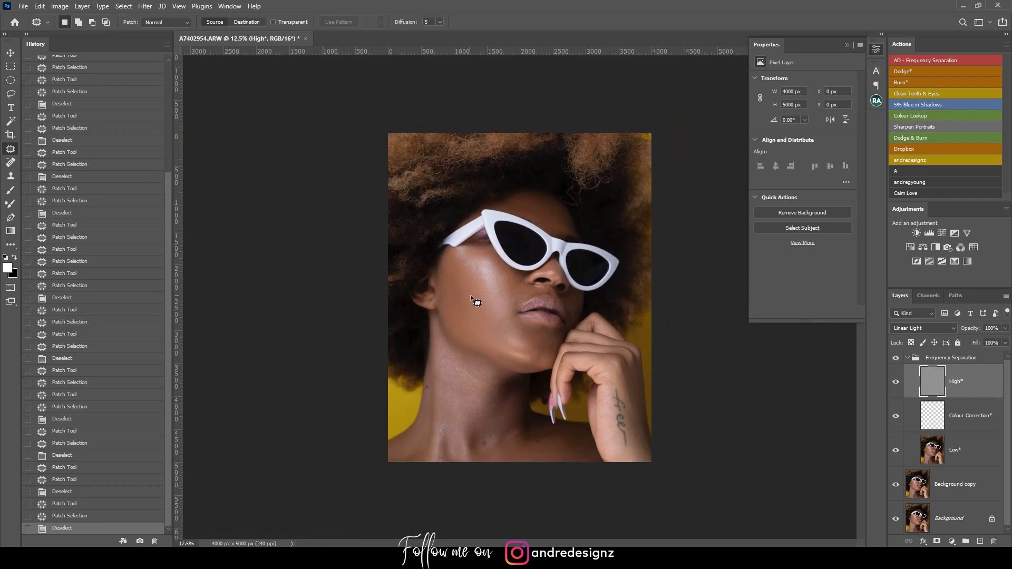
pyautogui.scroll(2, 689, 274)
pyautogui.scroll(-1, 680, 273)
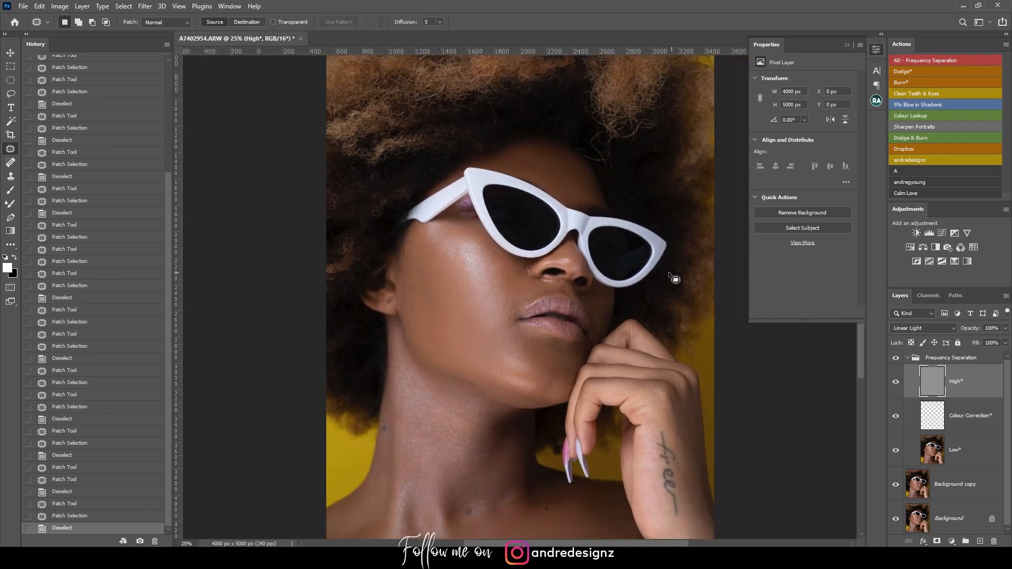
pyautogui.click(896, 358)
pyautogui.click(895, 358)
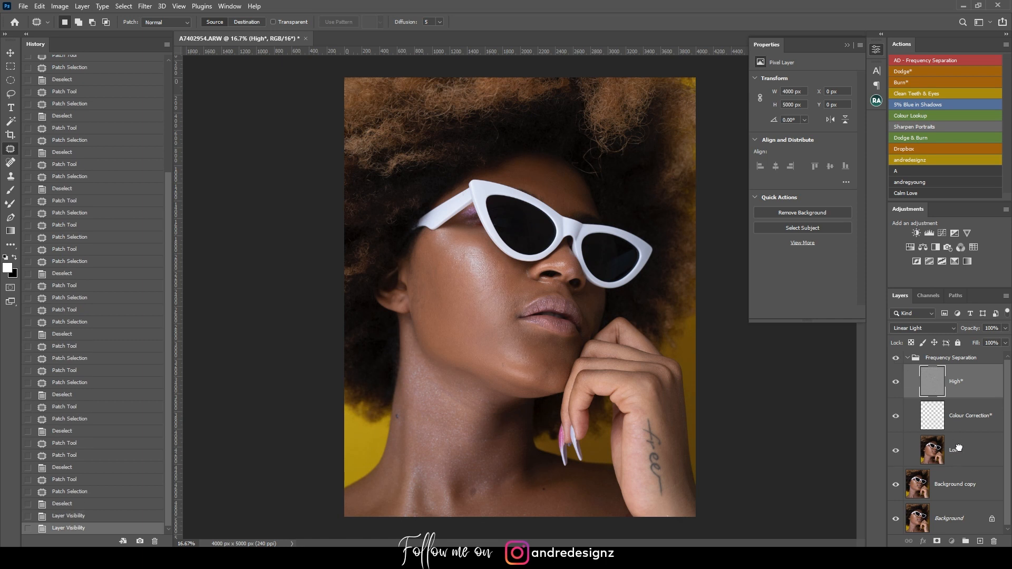
# Step: Blend the cheek highlight and the side of the face again on the Low* layer with the 400 px Mixer Brush
pyautogui.click(957, 447)
pyautogui.scroll(2, 481, 248)
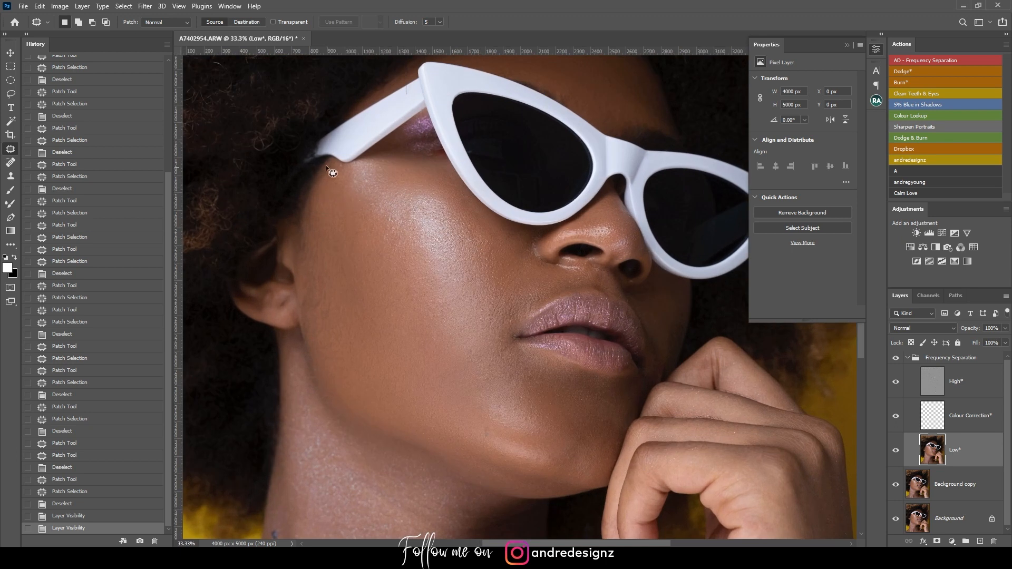
pyautogui.press('b')
pyautogui.moveTo(387, 187)
pyautogui.mouseDown()
pyautogui.moveTo(410, 186)
pyautogui.moveTo(427, 199)
pyautogui.moveTo(376, 179)
pyautogui.moveTo(410, 226)
pyautogui.moveTo(427, 211)
pyautogui.moveTo(439, 223)
pyautogui.moveTo(409, 192)
pyautogui.moveTo(472, 352)
pyautogui.moveTo(395, 212)
pyautogui.moveTo(417, 313)
pyautogui.moveTo(425, 305)
pyautogui.moveTo(402, 212)
pyautogui.moveTo(375, 194)
pyautogui.moveTo(431, 199)
pyautogui.moveTo(442, 220)
pyautogui.moveTo(486, 304)
pyautogui.moveTo(495, 368)
pyautogui.moveTo(449, 312)
pyautogui.moveTo(510, 423)
pyautogui.moveTo(455, 375)
pyautogui.moveTo(568, 446)
pyautogui.moveTo(548, 429)
pyautogui.moveTo(587, 439)
pyautogui.moveTo(535, 413)
pyautogui.mouseUp()
pyautogui.moveTo(359, 195)
pyautogui.mouseDown()
pyautogui.moveTo(398, 366)
pyautogui.moveTo(351, 299)
pyautogui.moveTo(328, 296)
pyautogui.moveTo(453, 401)
pyautogui.moveTo(368, 335)
pyautogui.mouseUp()
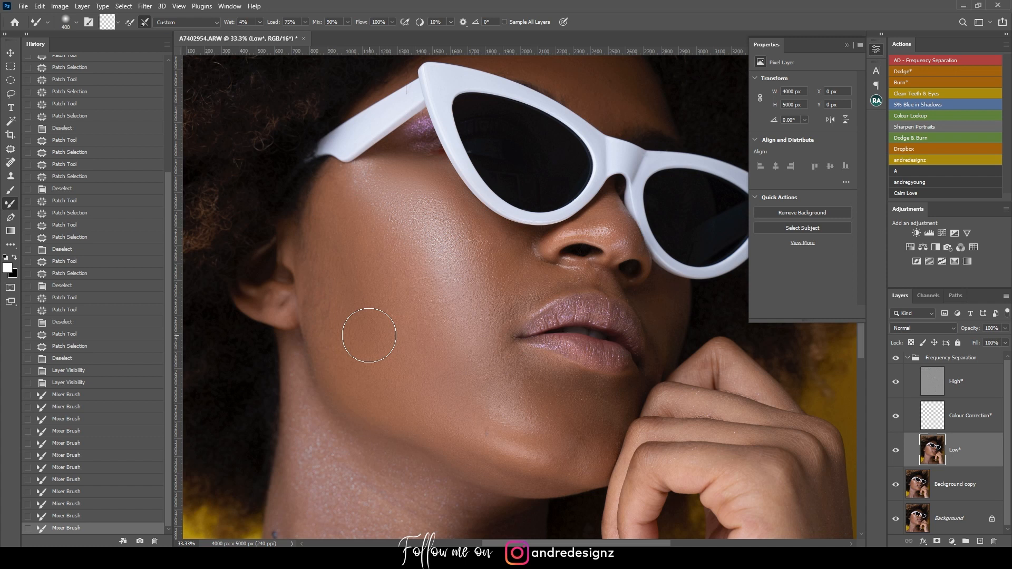
pyautogui.scroll(-2, 385, 287)
pyautogui.scroll(6, 350, 90)
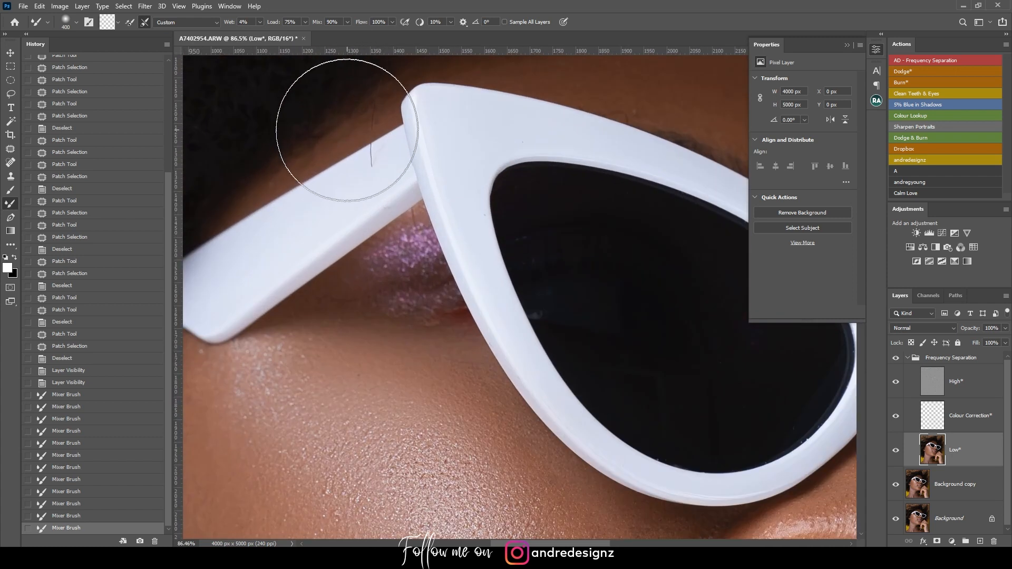
# Step: Patch out the stray hair crossing the white arm of the sunglasses on the High* layer
pyautogui.scroll(1, 347, 127)
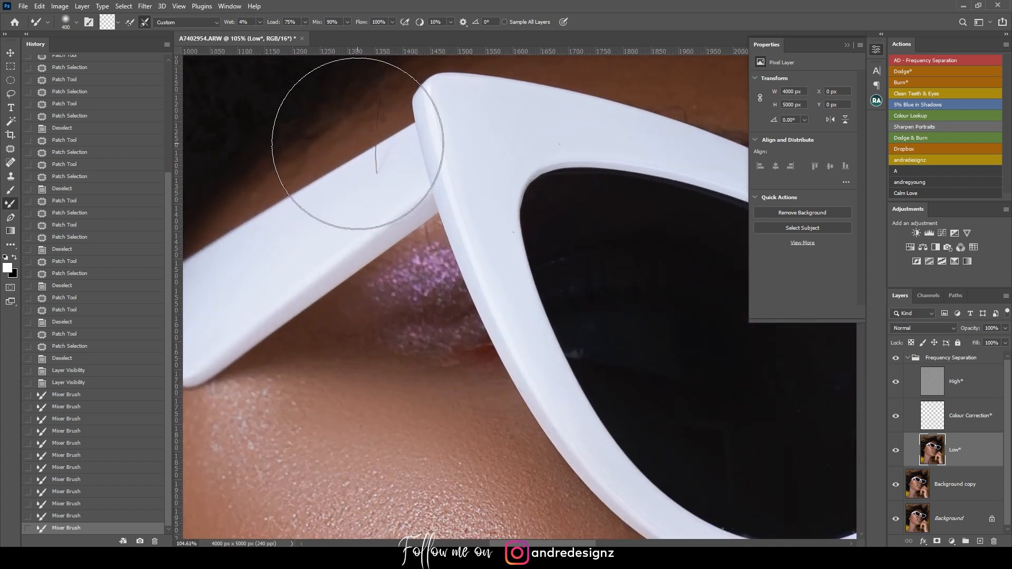
pyautogui.click(947, 386)
pyautogui.press('j')
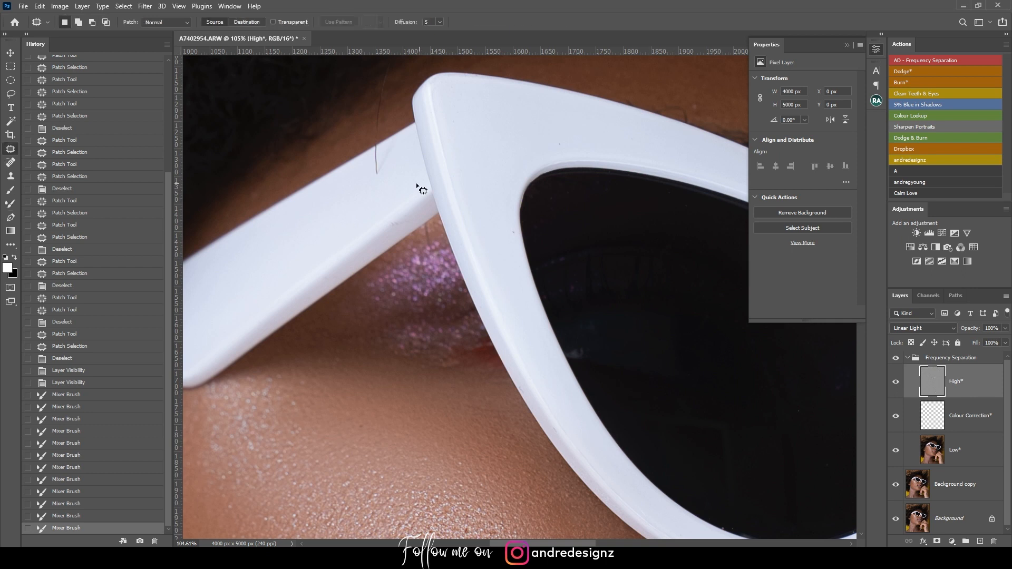
pyautogui.moveTo(383, 146)
pyautogui.mouseDown()
pyautogui.moveTo(395, 167)
pyautogui.moveTo(384, 147)
pyautogui.mouseUp()
pyautogui.moveTo(379, 169); pyautogui.dragTo(361, 195)
pyautogui.hotkey('ctrl', 'd')
# Step: Patch out the stray hair between the sunglasses arm and the glittery eyelid
pyautogui.moveTo(443, 258); pyautogui.dragTo(427, 224)
pyautogui.moveTo(432, 237); pyautogui.dragTo(398, 218)
pyautogui.moveTo(394, 224); pyautogui.dragTo(382, 231)
pyautogui.hotkey('ctrl', 'd')
# Step: Patch out the two dark specks on the white frame beside and above the near lens
pyautogui.moveTo(512, 228); pyautogui.dragTo(495, 212)
pyautogui.hotkey('ctrl', 'd')
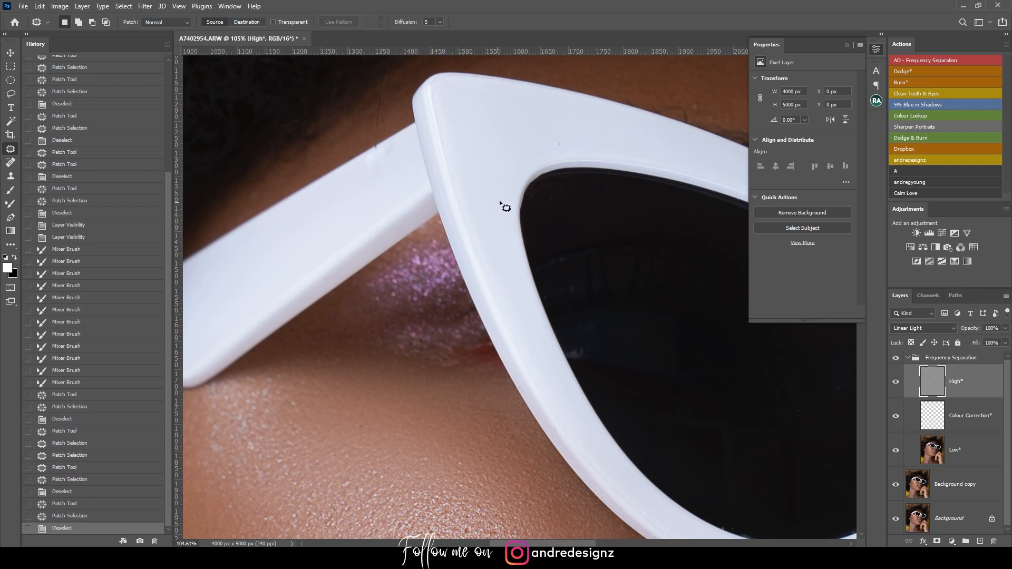
pyautogui.moveTo(561, 137); pyautogui.dragTo(534, 135)
pyautogui.hotkey('ctrl', 'd')
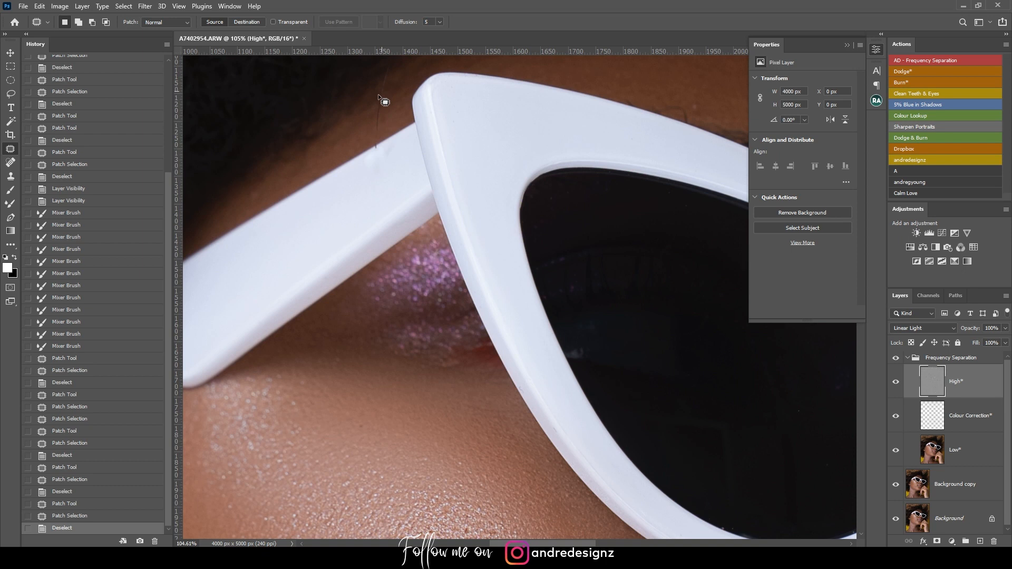
# Step: Patch out the rest of the stray hair on the temple skin above the sunglasses arm
pyautogui.moveTo(386, 117); pyautogui.dragTo(391, 101)
pyautogui.moveTo(383, 112); pyautogui.dragTo(353, 120)
pyautogui.hotkey('ctrl', 'd')
pyautogui.moveTo(385, 72)
pyautogui.mouseDown()
pyautogui.moveTo(400, 91)
pyautogui.moveTo(369, 117)
pyautogui.mouseUp()
pyautogui.moveTo(387, 94)
pyautogui.mouseDown()
pyautogui.moveTo(375, 156)
pyautogui.moveTo(368, 116)
pyautogui.mouseUp()
pyautogui.hotkey('ctrl', 'd')
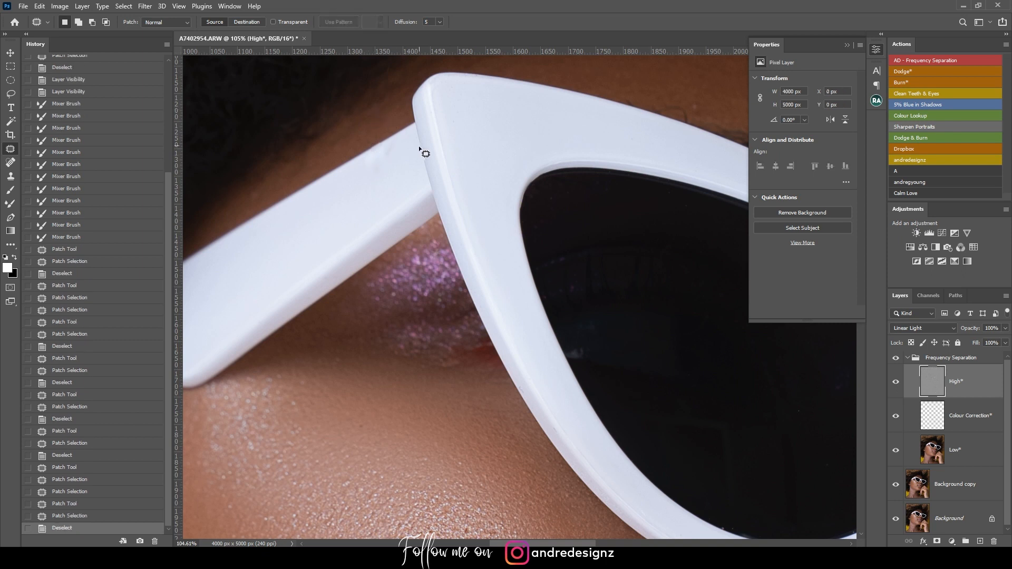
# Step: Collapse the Frequency Separation group and run the Burn* action to add a Burn* layer above it
pyautogui.scroll(-8, 396, 142)
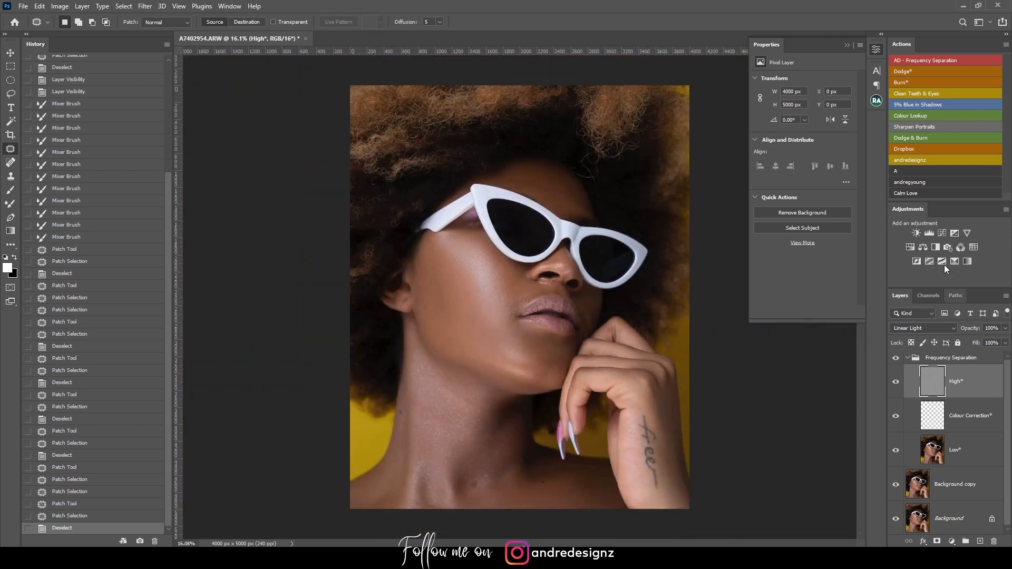
pyautogui.click(908, 358)
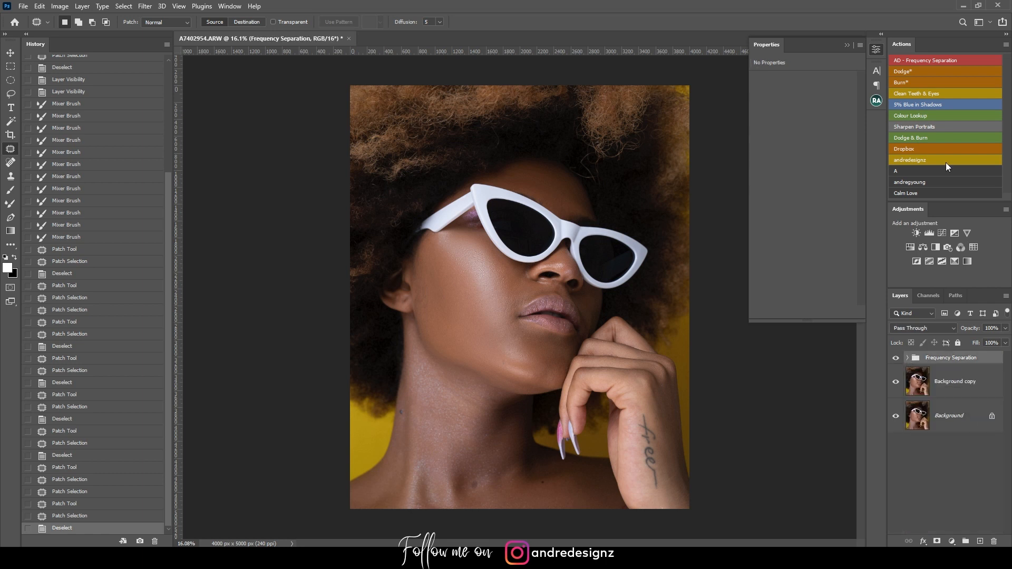
pyautogui.click(913, 81)
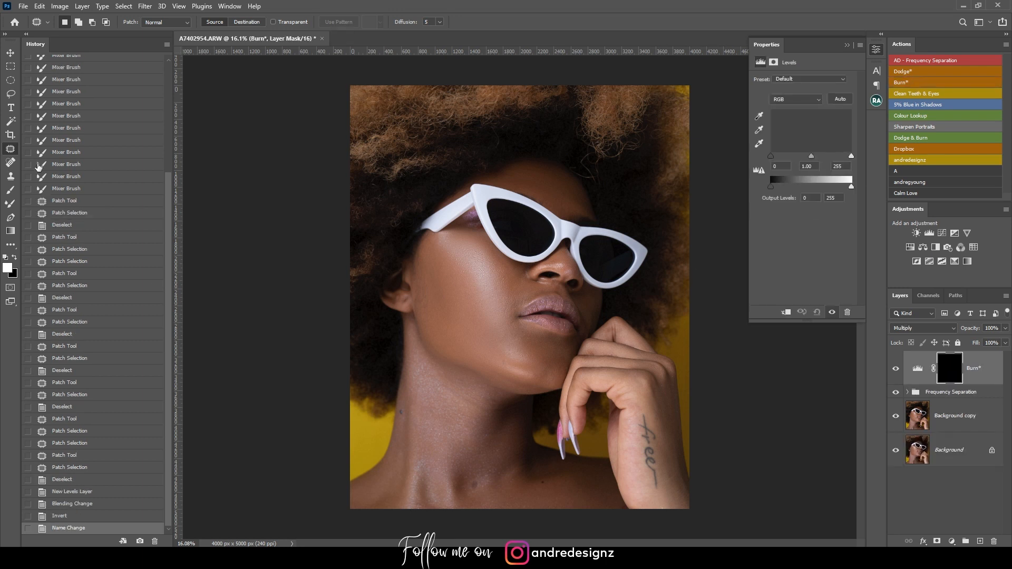
# Step: Darken the cheek and jaw on the Burn* mask with a white brush at 1% flow, enlarged up to 600 px
pyautogui.click(16, 188)
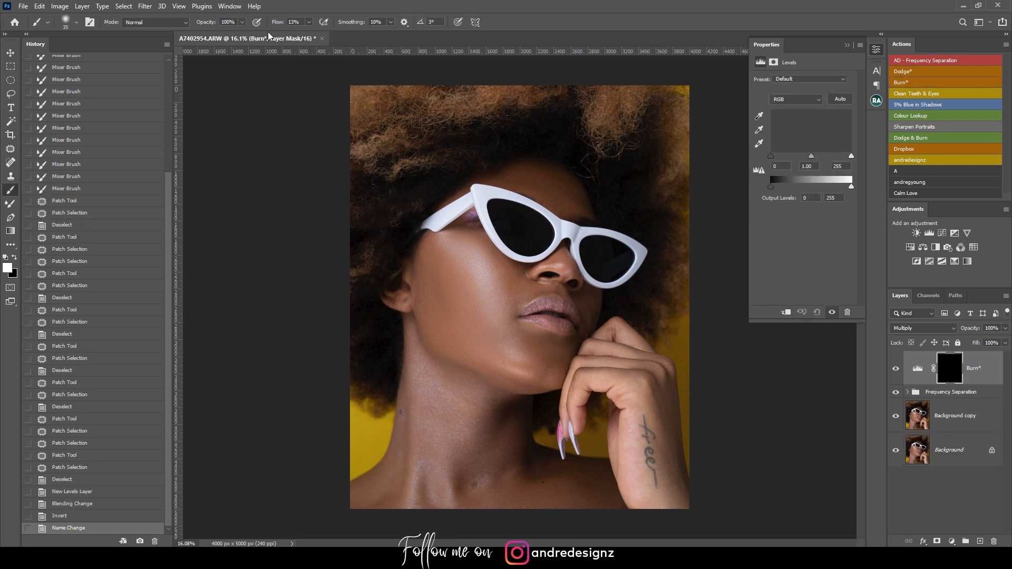
pyautogui.click(309, 22)
pyautogui.moveTo(310, 34); pyautogui.dragTo(303, 38)
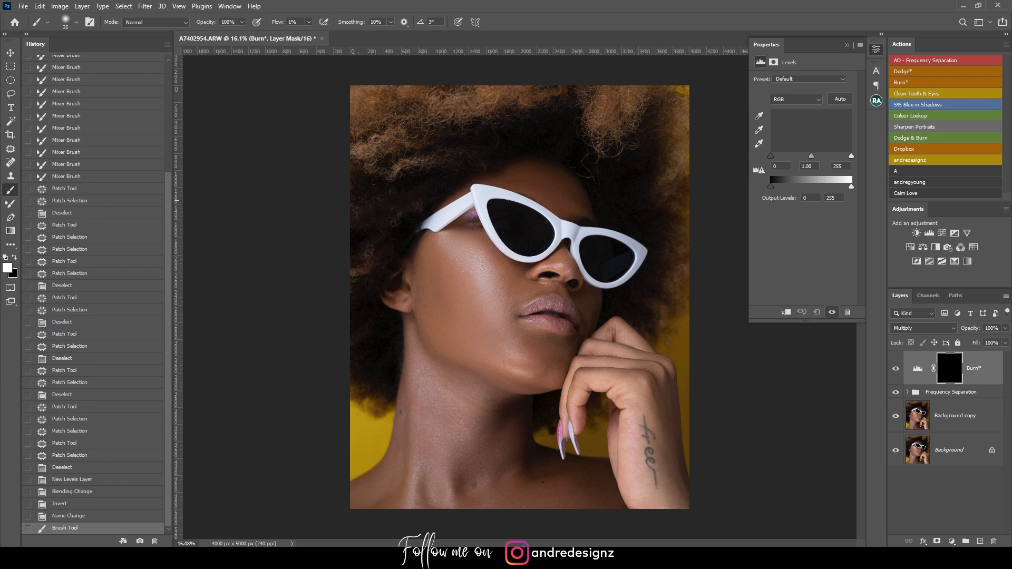
pyautogui.scroll(3, 533, 233)
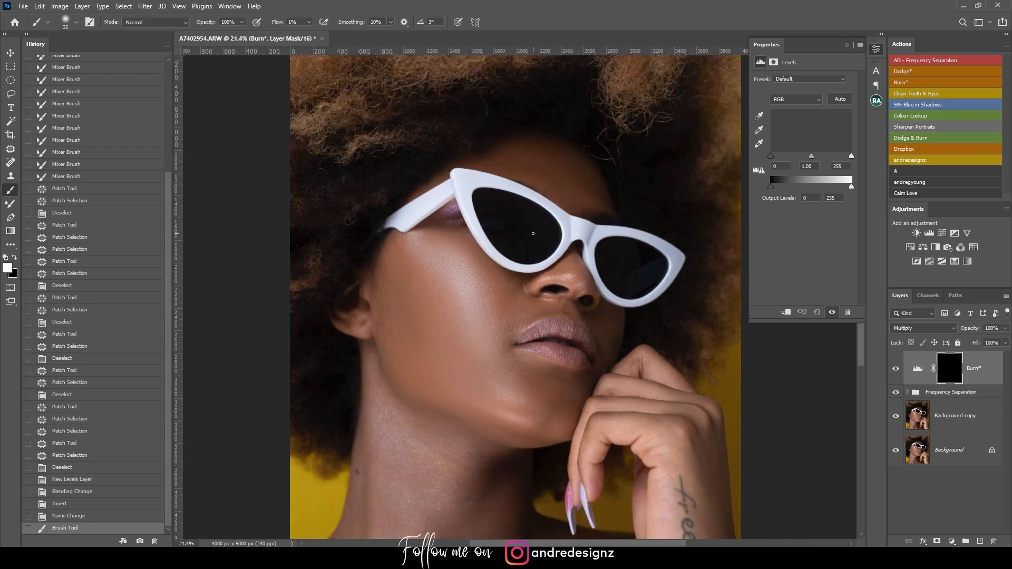
pyautogui.press(']')
pyautogui.press(']')
pyautogui.press(']')
pyautogui.press(']')
pyautogui.press(']')
pyautogui.press(']')
pyautogui.press(']')
pyautogui.press(']')
pyautogui.press(']')
pyautogui.press(']')
pyautogui.press(']')
pyautogui.press(']')
pyautogui.press(']')
pyautogui.moveTo(502, 323)
pyautogui.mouseDown()
pyautogui.moveTo(477, 264)
pyautogui.moveTo(506, 359)
pyautogui.mouseUp()
pyautogui.press(']')
pyautogui.press(']')
pyautogui.moveTo(408, 283)
pyautogui.mouseDown()
pyautogui.moveTo(493, 419)
pyautogui.moveTo(404, 261)
pyautogui.moveTo(467, 359)
pyautogui.moveTo(541, 402)
pyautogui.mouseUp()
# Step: Burn the side of the neck and the shiny tendon highlights at its base with a smaller brush
pyautogui.moveTo(586, 304); pyautogui.dragTo(559, 128)
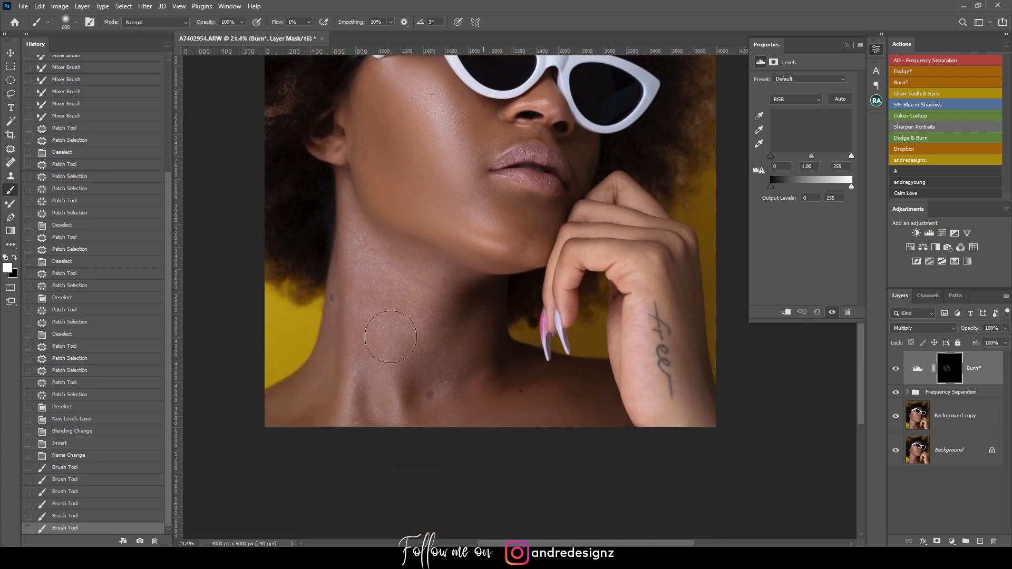
pyautogui.press('[')
pyautogui.press('[')
pyautogui.press('[')
pyautogui.press('[')
pyautogui.moveTo(341, 316); pyautogui.dragTo(339, 366)
pyautogui.moveTo(372, 410); pyautogui.dragTo(394, 416)
# Step: Burn the collarbone area, the near shoulder and the neck below the jaw with a 400 px brush
pyautogui.press(']')
pyautogui.press(']')
pyautogui.moveTo(439, 391); pyautogui.dragTo(461, 421)
pyautogui.moveTo(471, 371); pyautogui.dragTo(475, 358)
pyautogui.moveTo(326, 390); pyautogui.dragTo(329, 382)
pyautogui.moveTo(275, 407); pyautogui.dragTo(299, 381)
pyautogui.moveTo(358, 235)
pyautogui.mouseDown()
pyautogui.moveTo(350, 237)
pyautogui.moveTo(339, 209)
pyautogui.mouseUp()
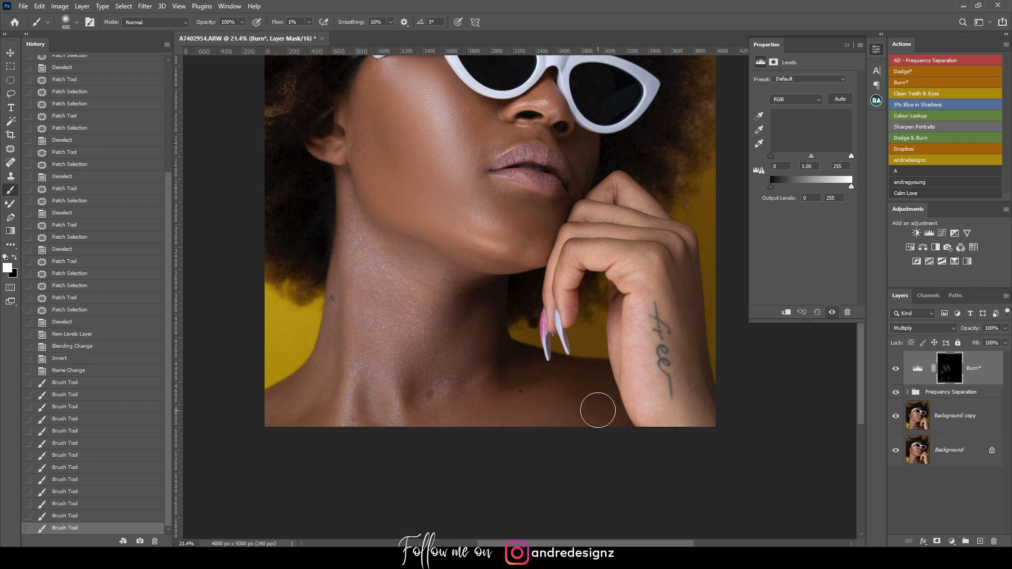
# Step: Compare before and after by toggling the Burn* layer's visibility and review the whole portrait
pyautogui.moveTo(522, 172); pyautogui.dragTo(571, 366)
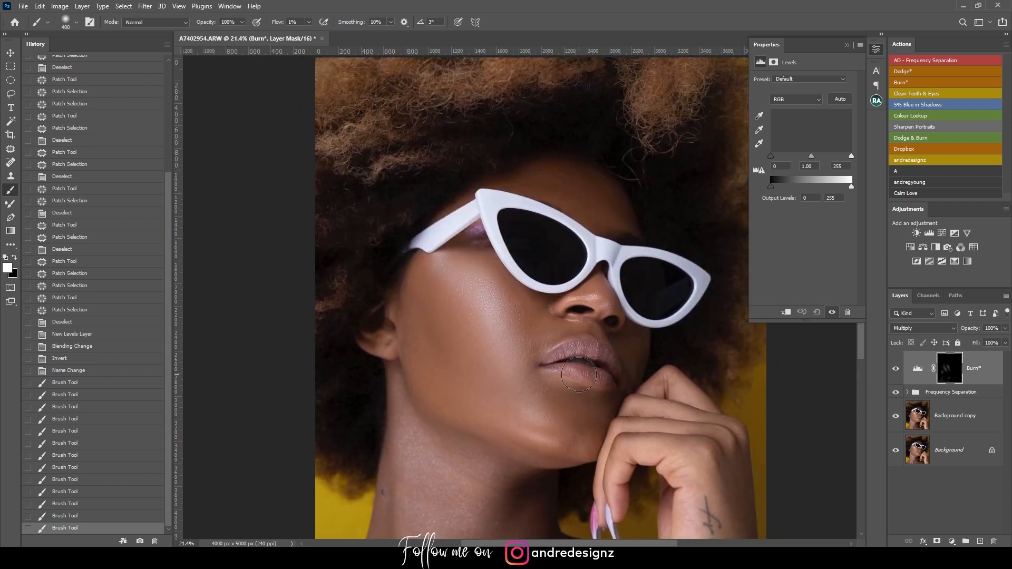
pyautogui.moveTo(678, 350); pyautogui.dragTo(632, 278)
pyautogui.click(895, 370)
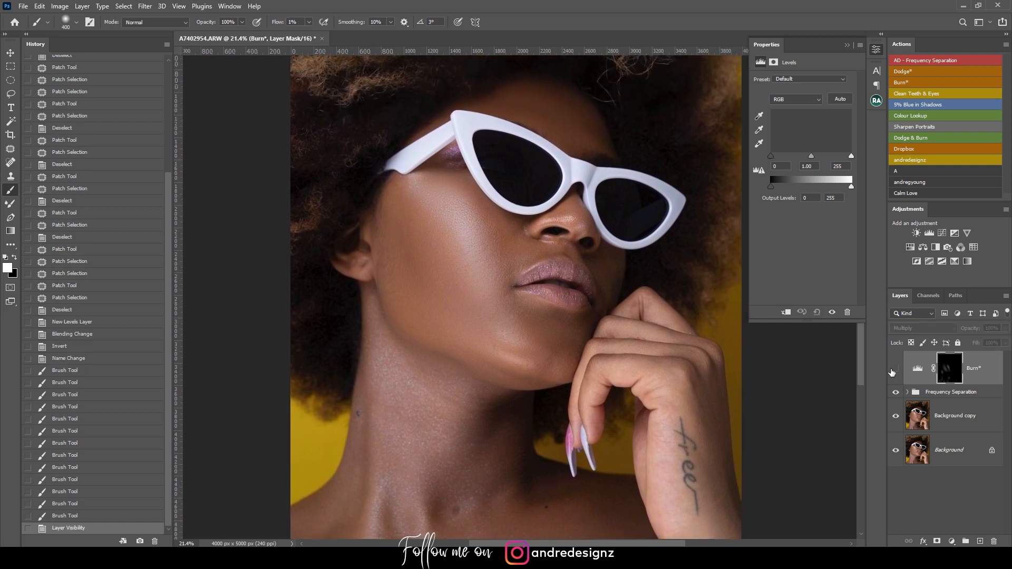
pyautogui.click(895, 369)
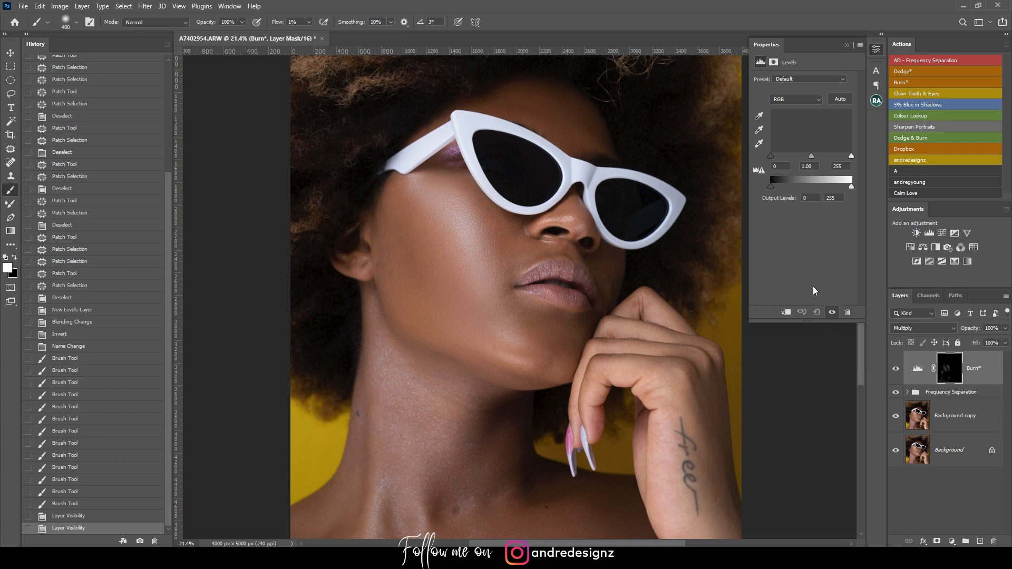
pyautogui.scroll(-9, 452, 213)
pyautogui.scroll(4, 500, 221)
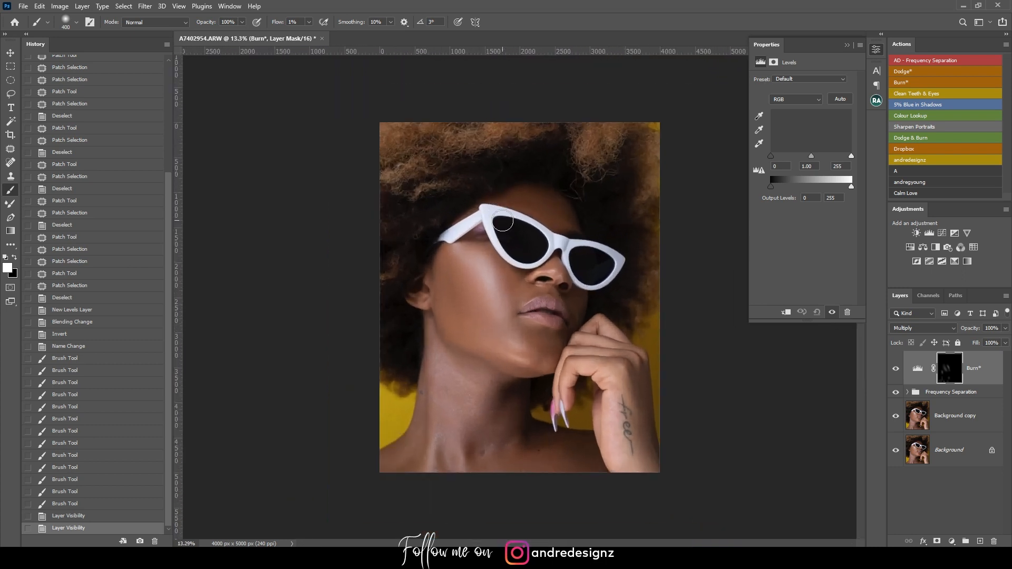
pyautogui.scroll(3, 502, 222)
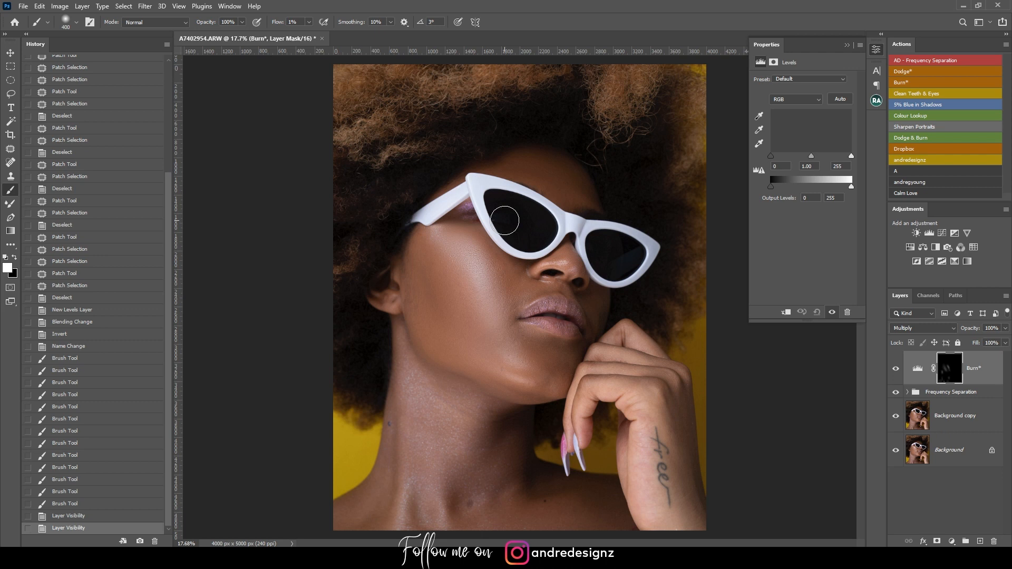
pyautogui.scroll(-1, 505, 220)
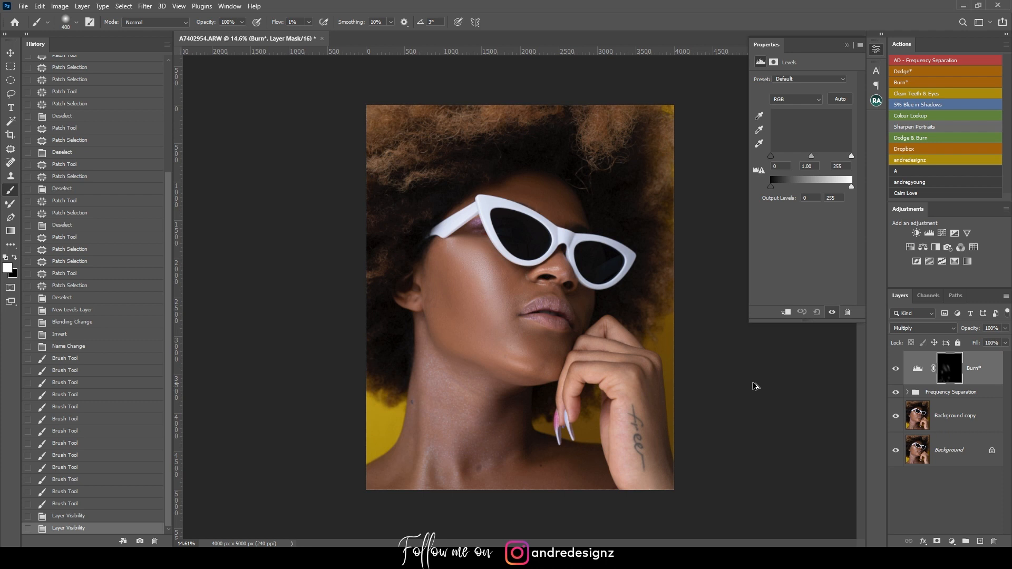
# Step: Stamp all visible layers into a new merged layer and duplicate it
pyautogui.hotkey('ctrl', 'shift', 'alt', 'e')
pyautogui.hotkey('ctrl', 'j')
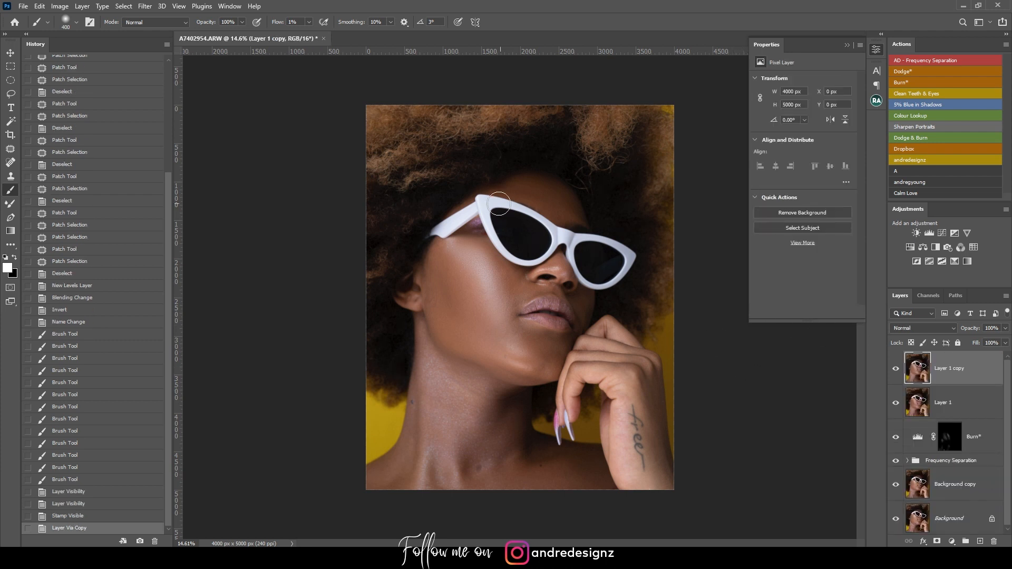
# Step: Select the white frame of the sunglasses on Layer 1 copy with the Magic Wand at tolerance 32
pyautogui.hotkey('ctrl', '-')
pyautogui.hotkey('ctrl', '+')
pyautogui.hotkey('ctrl', '+')
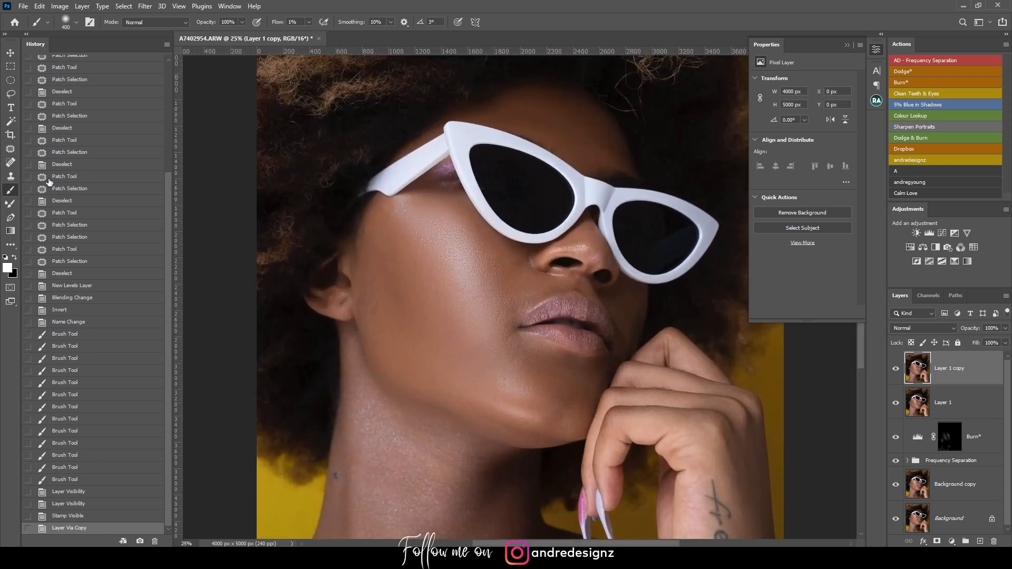
pyautogui.click(10, 121)
pyautogui.click(404, 177)
pyautogui.keyDown('shift'); pyautogui.click(614, 197); pyautogui.keyUp('shift')
pyautogui.keyDown('shift'); pyautogui.click(376, 185); pyautogui.keyUp('shift')
pyautogui.keyDown('shift'); pyautogui.click(371, 186); pyautogui.keyUp('shift')
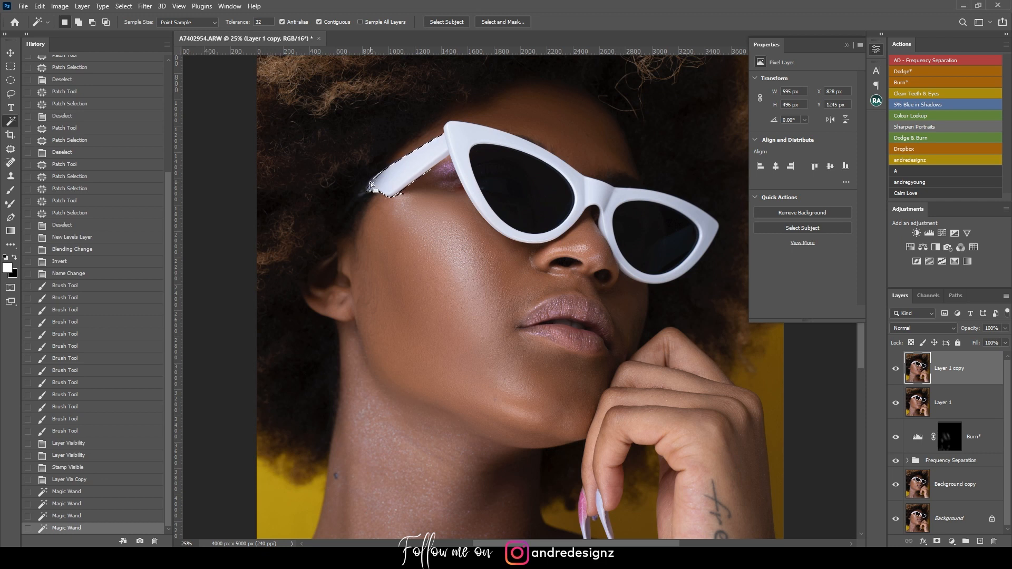
pyautogui.hotkey('ctrl', 'z')
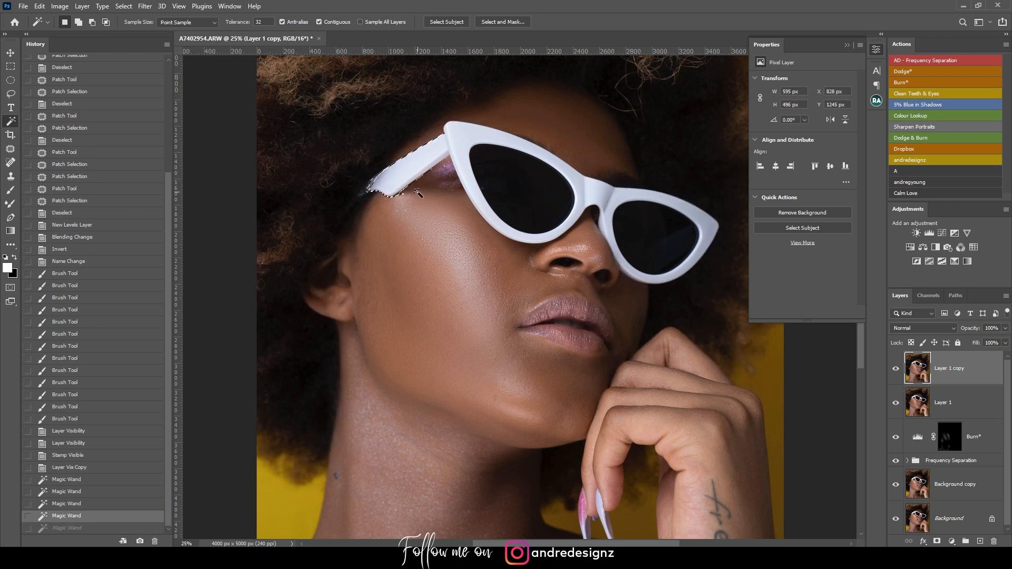
pyautogui.keyDown('shift'); pyautogui.click(481, 142); pyautogui.keyUp('shift')
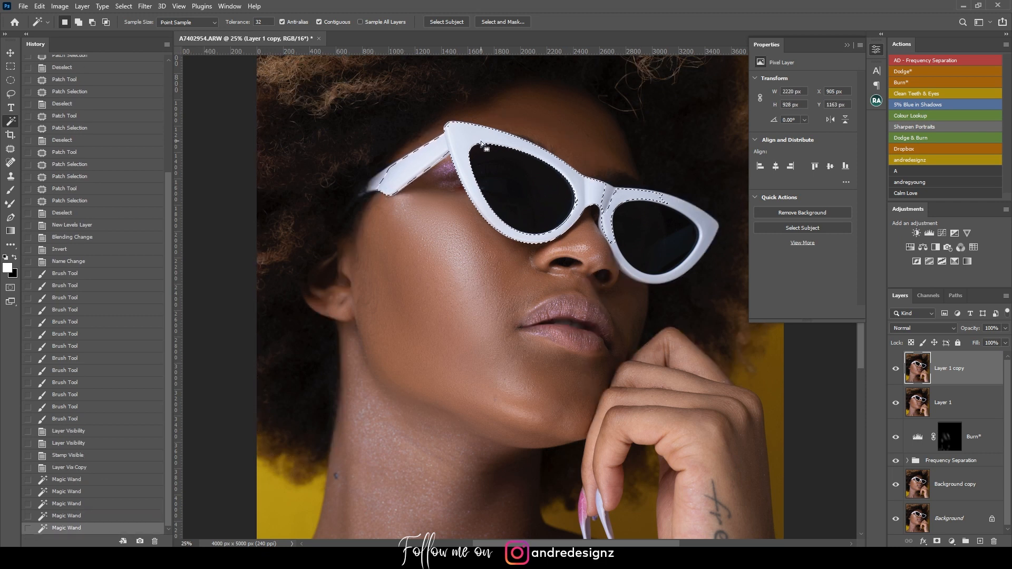
# Step: Set the Magic Wand to add to the selection and include the far lens rim and the tip of the arm
pyautogui.click(80, 25)
pyautogui.click(695, 219)
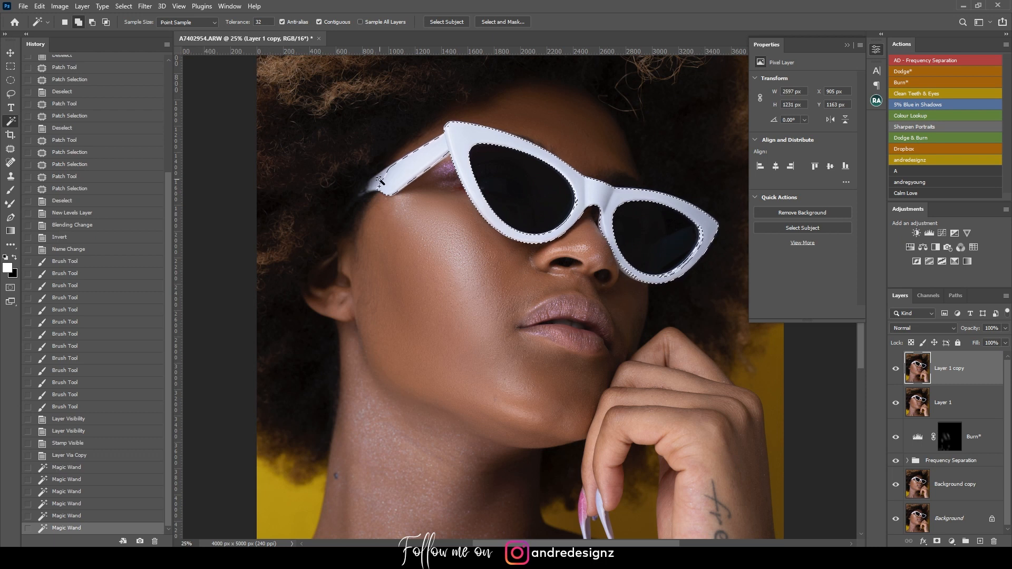
pyautogui.click(378, 182)
pyautogui.click(376, 184)
pyautogui.click(374, 186)
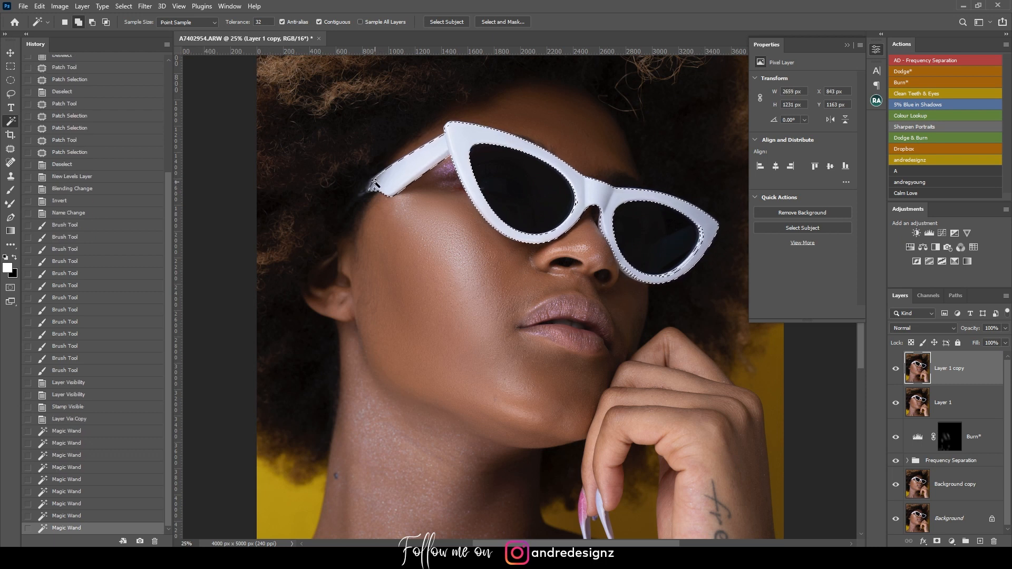
pyautogui.click(373, 189)
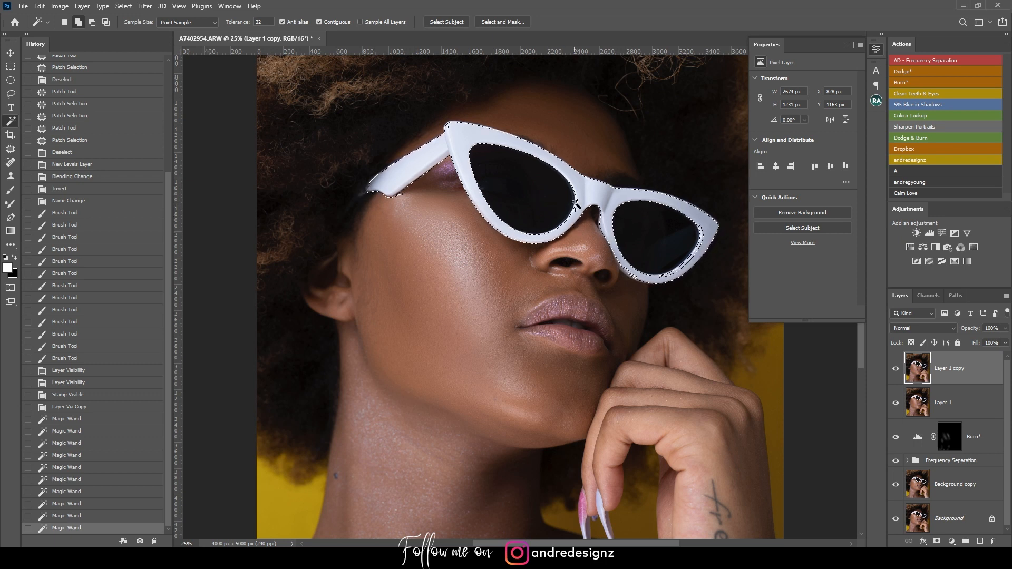
# Step: Add the missed areas at the frame's upper pointed corner near the hinge to the selection
pyautogui.click(449, 128)
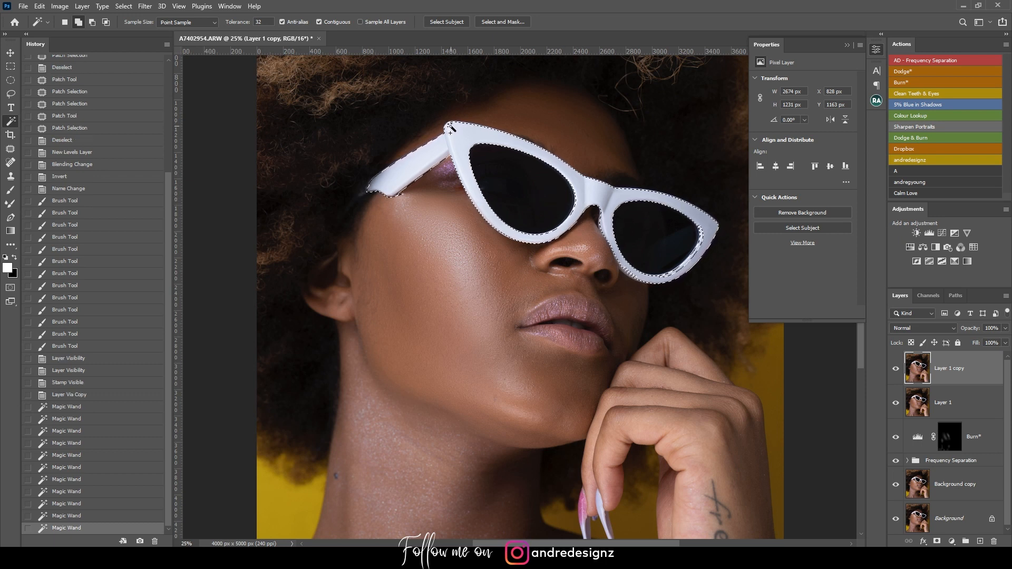
pyautogui.click(450, 128)
pyautogui.click(454, 128)
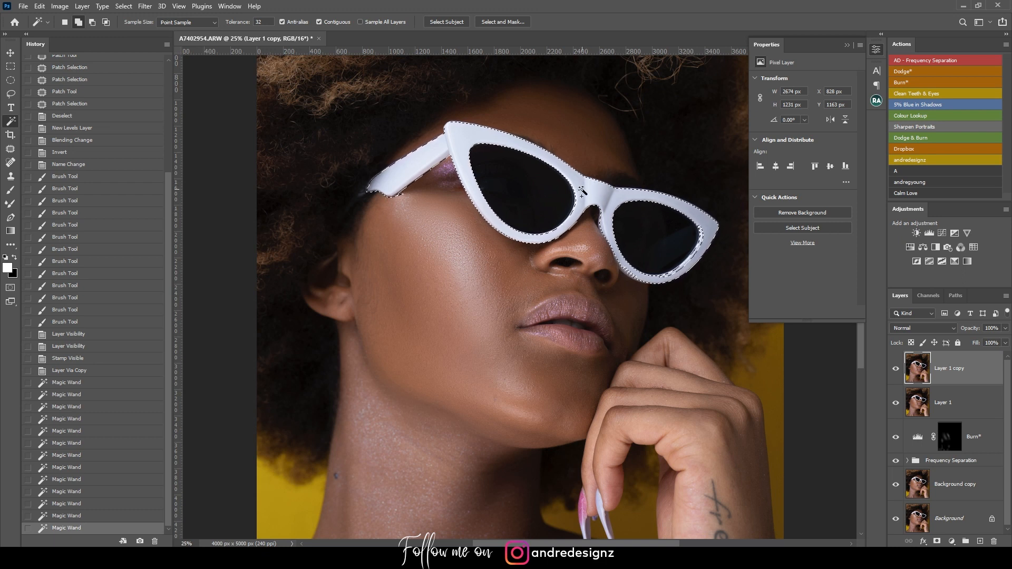
# Step: Add the missed sliver of frame beside the nose bridge to the selection, undoing any spill onto the skin
pyautogui.scroll(1, 582, 192)
pyautogui.scroll(1, 633, 169)
pyautogui.scroll(-1, 662, 147)
pyautogui.scroll(2, 664, 153)
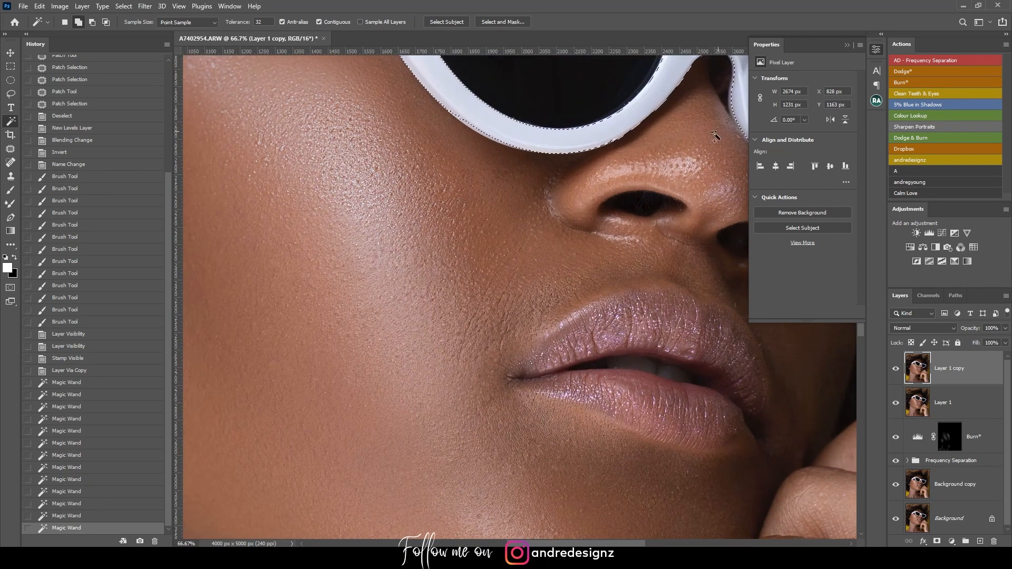
pyautogui.moveTo(672, 147); pyautogui.dragTo(522, 289)
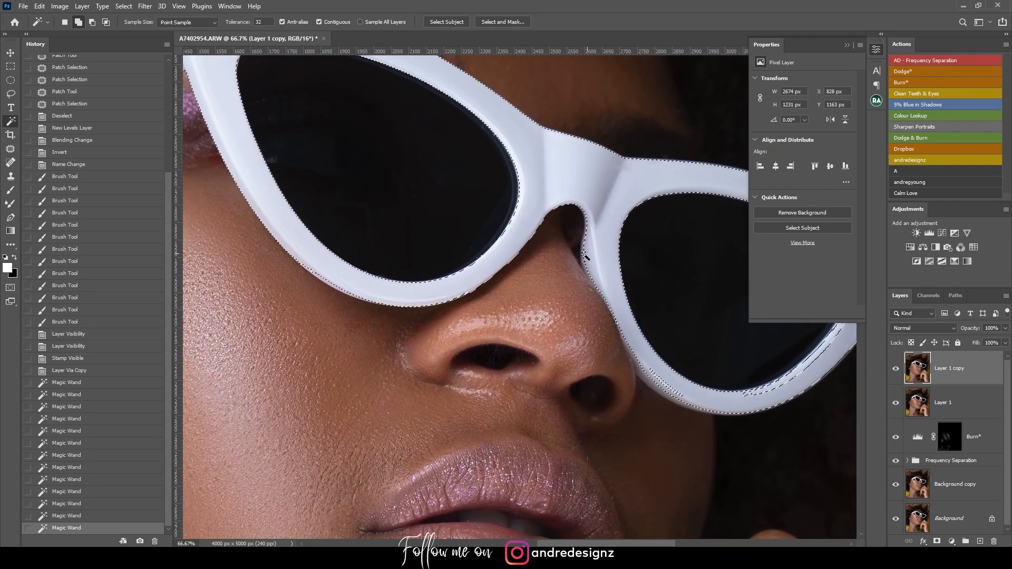
pyautogui.click(585, 257)
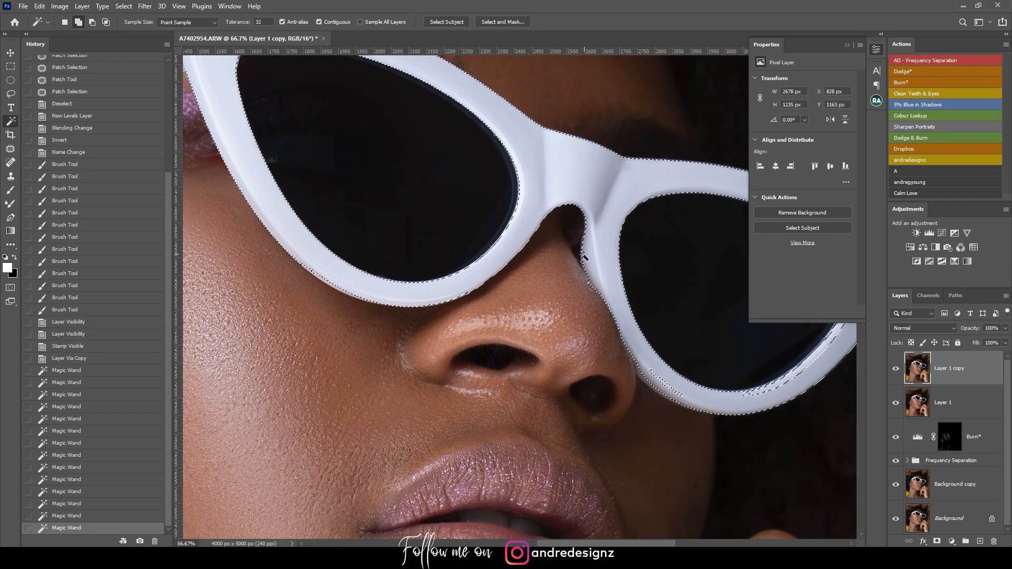
pyautogui.click(583, 259)
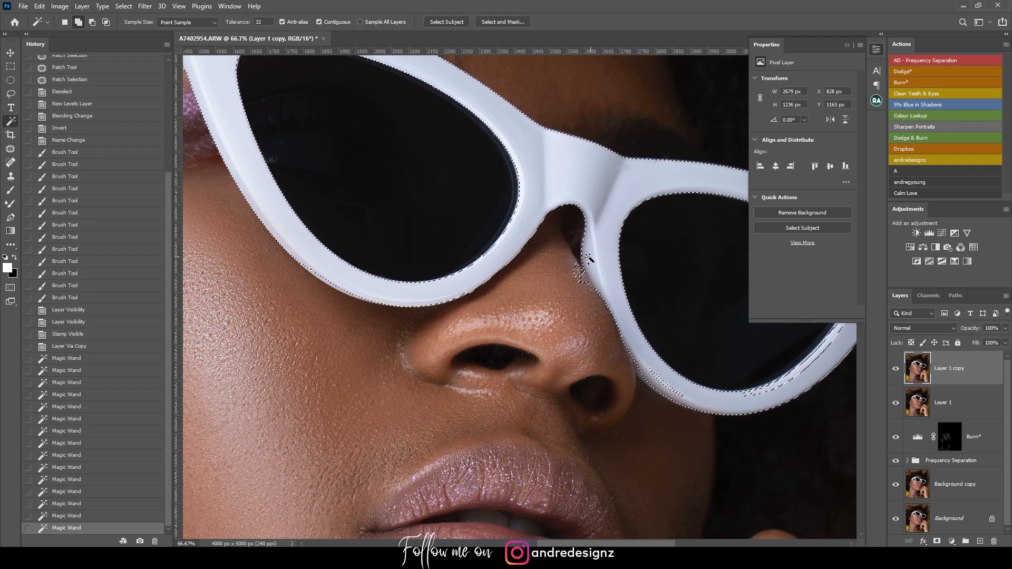
pyautogui.hotkey('ctrl', 'z')
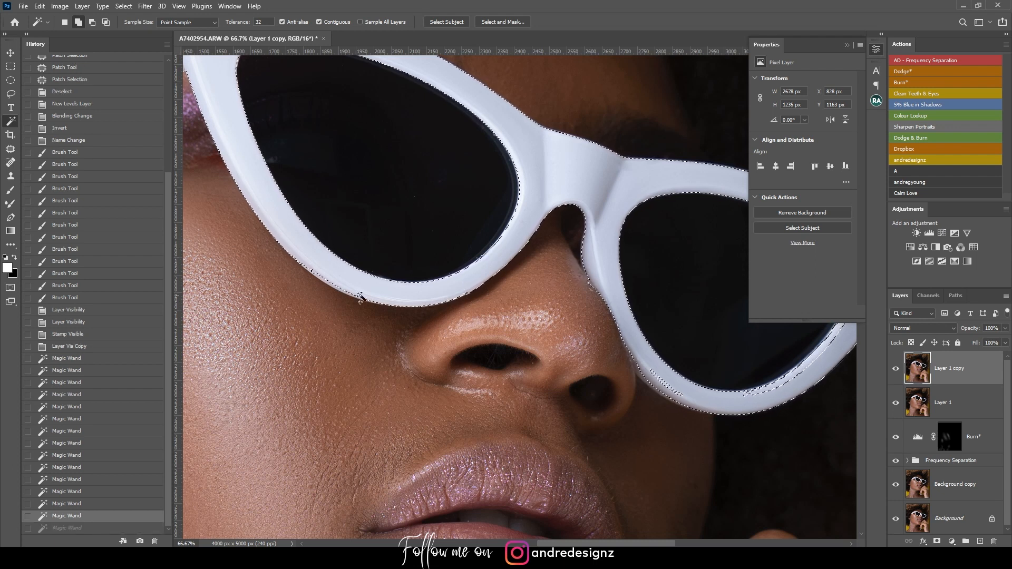
# Step: Add the missed strip along the lower outer edge of the near lens rim to the selection, undoing additions that spill onto the skin
pyautogui.click(329, 292)
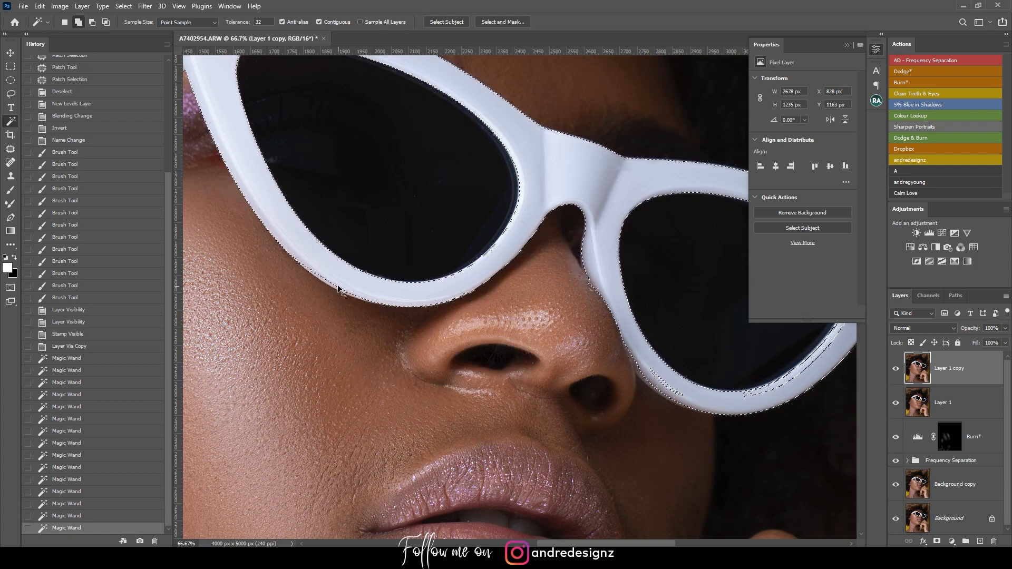
pyautogui.hotkey('ctrl', 'z')
pyautogui.click(332, 289)
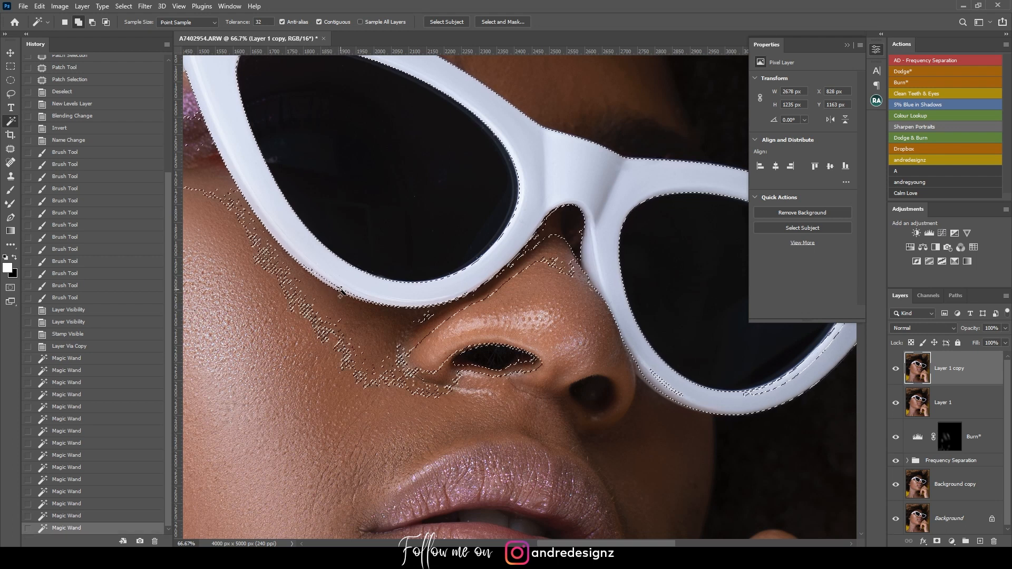
pyautogui.hotkey('ctrl', 'z')
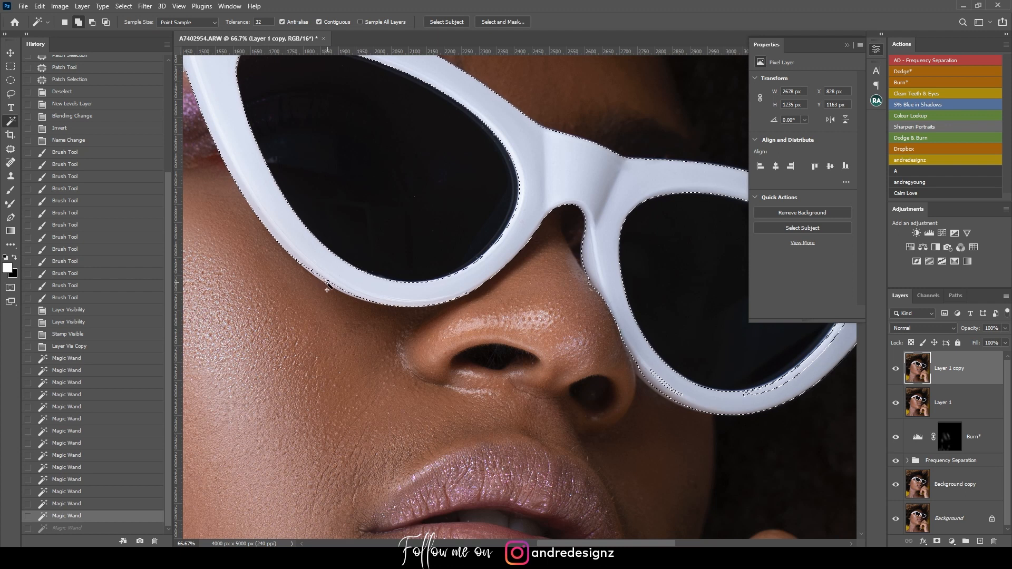
pyautogui.click(330, 293)
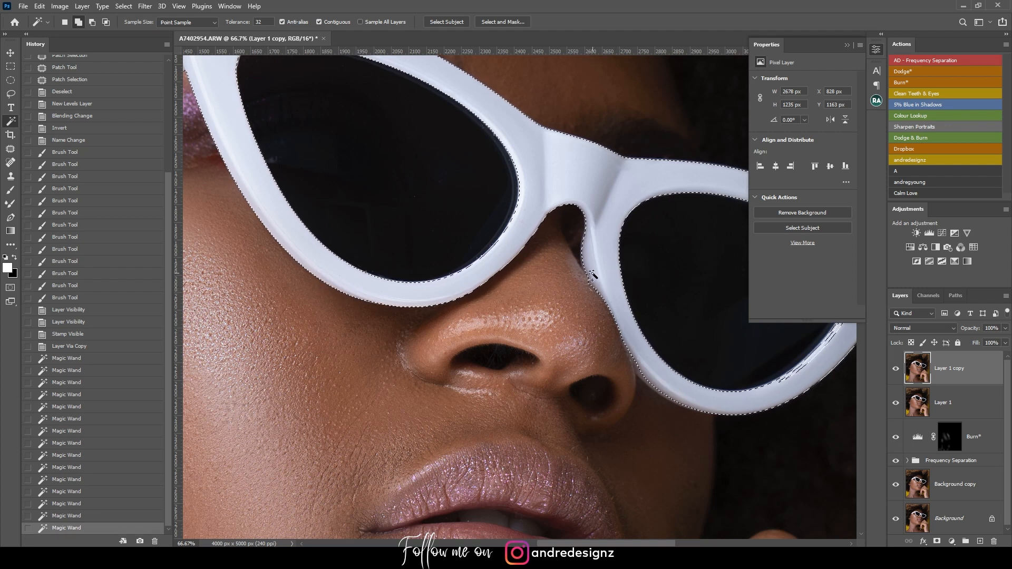
pyautogui.click(589, 272)
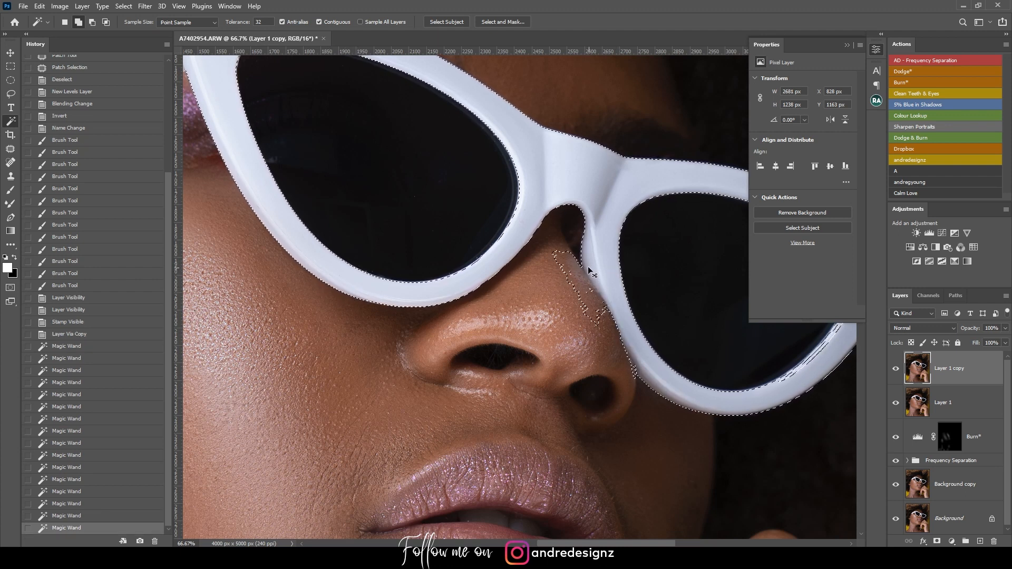
pyautogui.hotkey('ctrl', 'z')
# Step: Add the unselected strip along the inner rim of the far lens, on its outer side, to the selection
pyautogui.moveTo(579, 251); pyautogui.dragTo(334, 113)
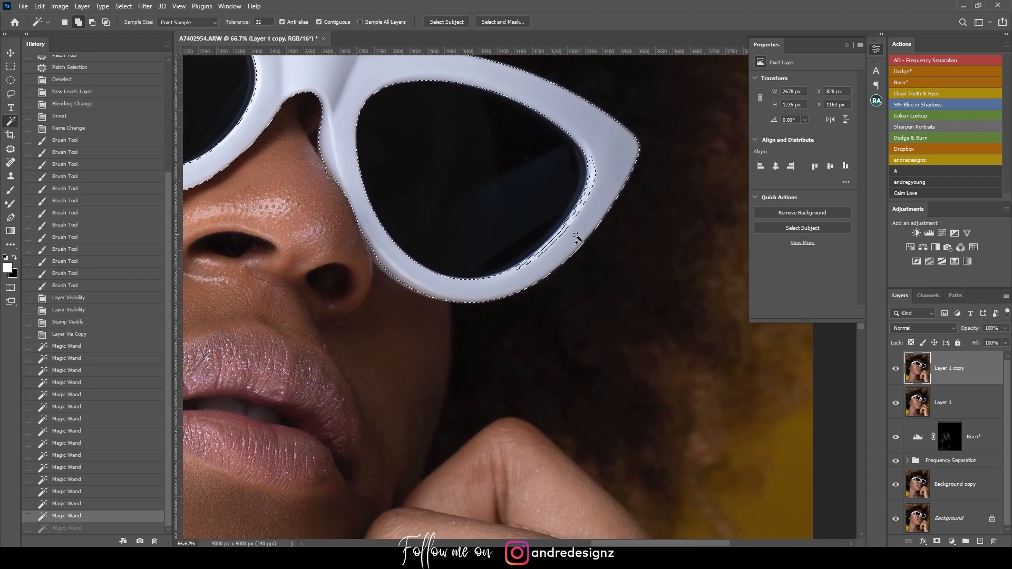
pyautogui.click(573, 235)
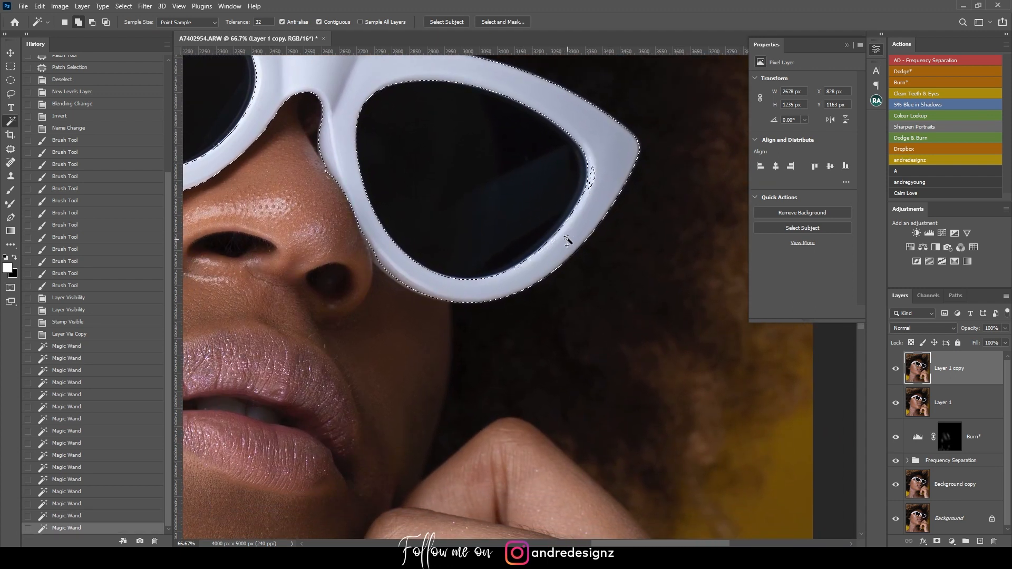
pyautogui.click(587, 186)
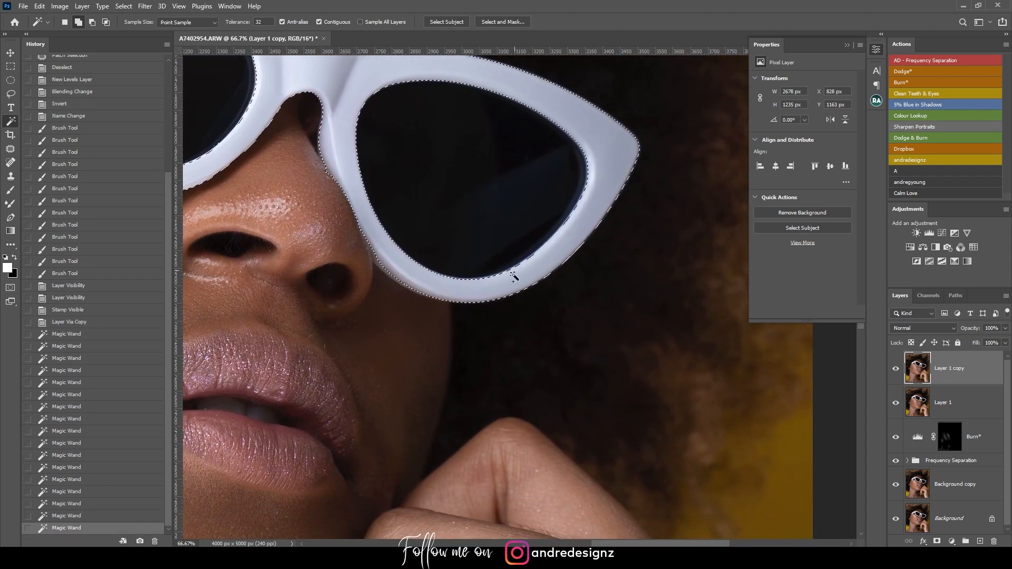
# Step: Add the far rim's lower edge beside the nostril to the selection and subtract the patch of nose skin near the bridge
pyautogui.click(385, 279)
pyautogui.click(390, 293)
pyautogui.click(390, 289)
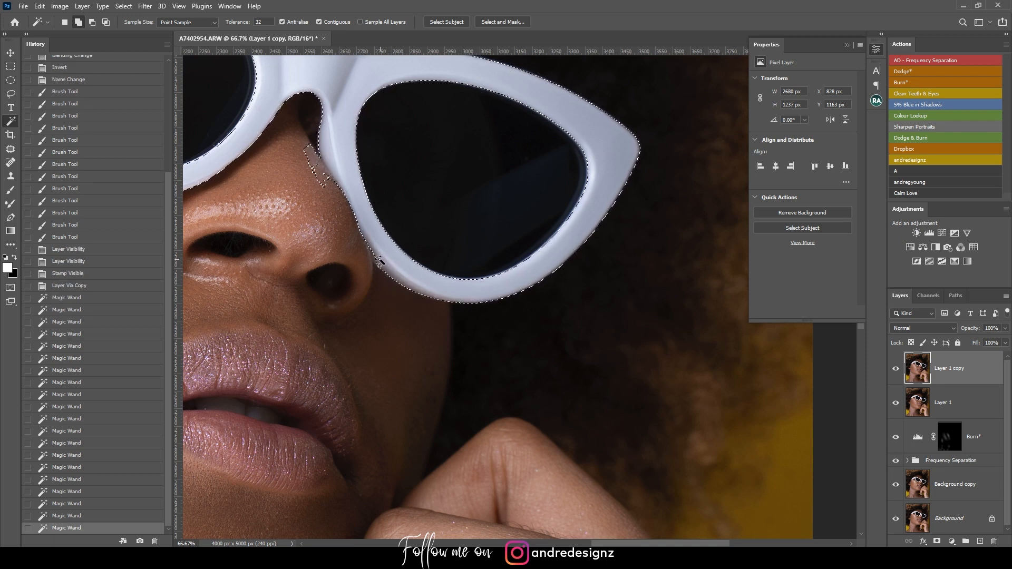
pyautogui.click(377, 258)
pyautogui.click(367, 269)
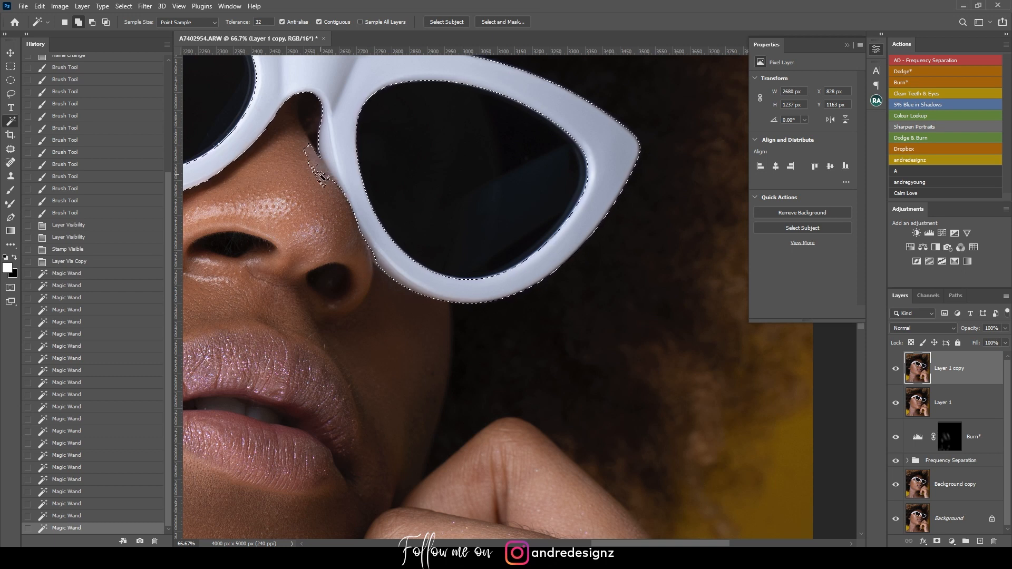
pyautogui.press('alt')
pyautogui.keyDown('alt'); pyautogui.click(308, 166); pyautogui.keyUp('alt')
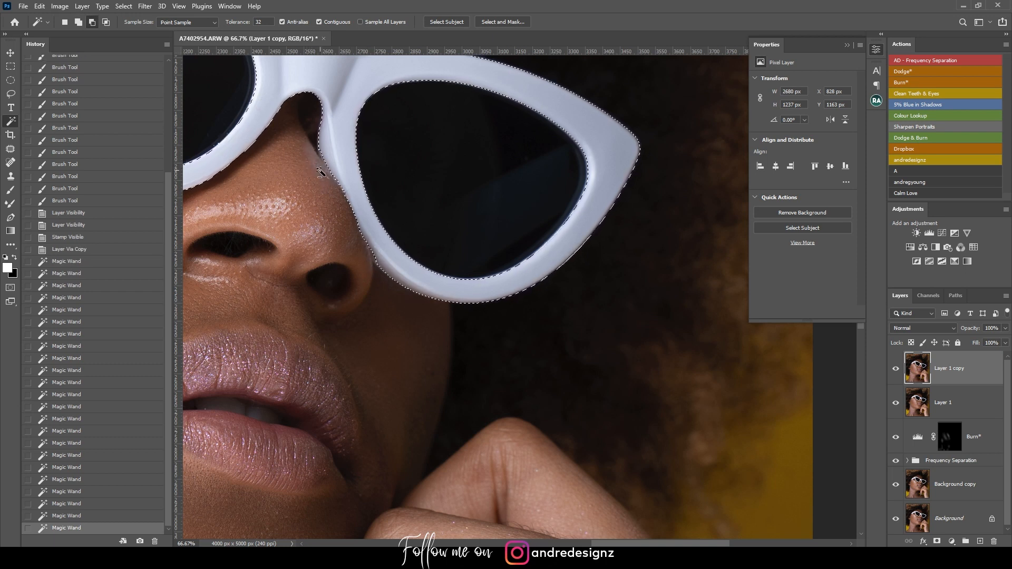
# Step: Try to add the dark area beyond the tip of the sunglasses' arm to the selection
pyautogui.moveTo(405, 104); pyautogui.dragTo(523, 224)
pyautogui.moveTo(435, 173)
pyautogui.mouseDown()
pyautogui.moveTo(626, 204)
pyautogui.moveTo(746, 208)
pyautogui.mouseUp()
pyautogui.moveTo(360, 103)
pyautogui.mouseDown()
pyautogui.moveTo(472, 194)
pyautogui.moveTo(571, 190)
pyautogui.mouseUp()
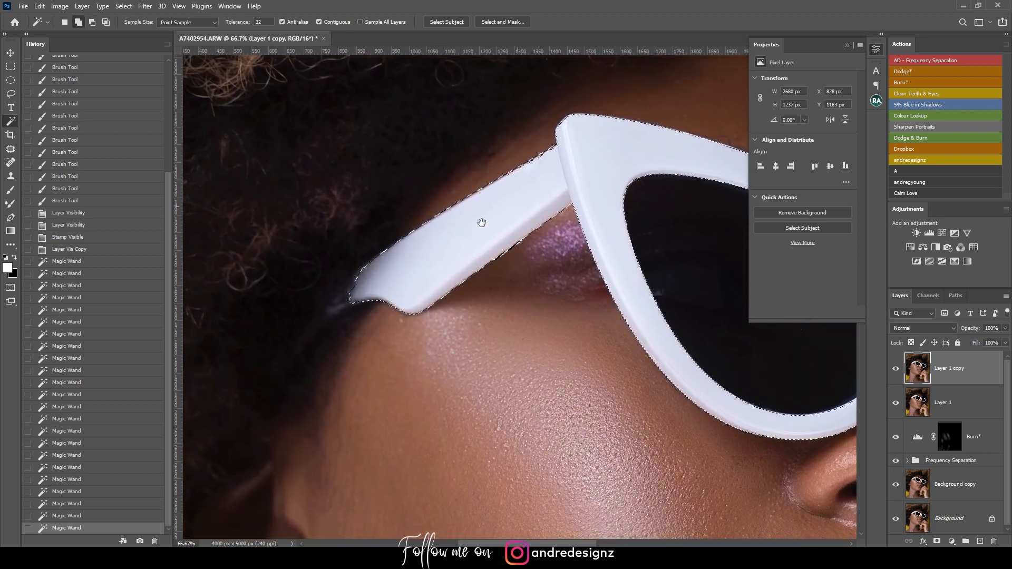
pyautogui.click(337, 319)
pyautogui.hotkey('ctrl', 'z')
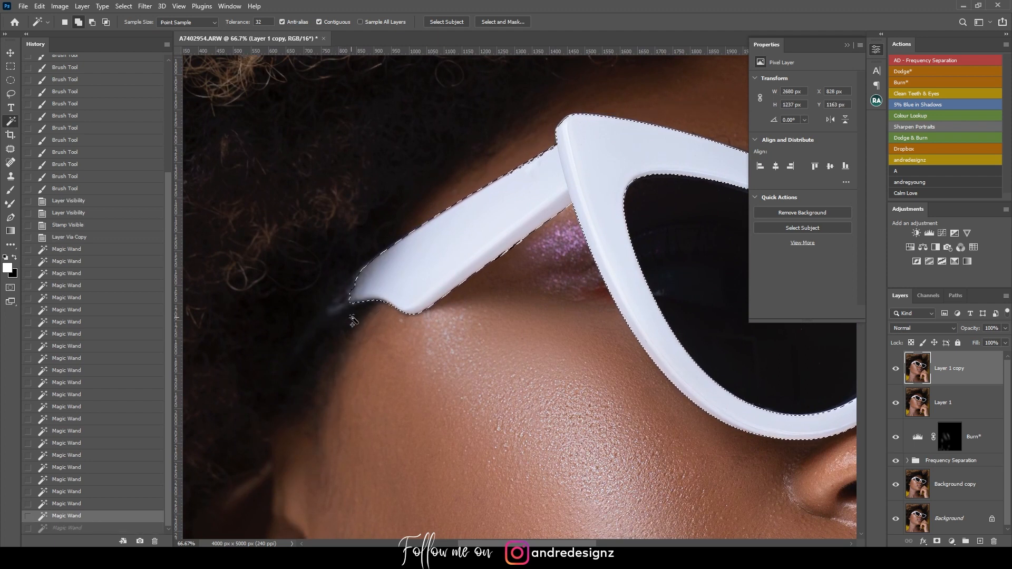
# Step: Copy the selected sunglasses frame from Layer 1 copy to a new layer
pyautogui.moveTo(460, 260); pyautogui.dragTo(418, 248)
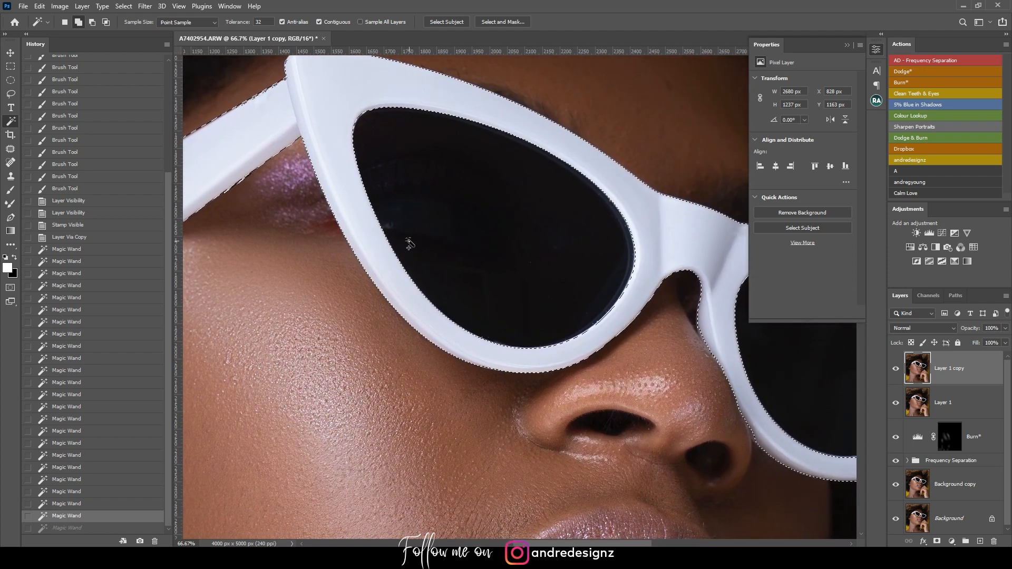
pyautogui.scroll(-3, 406, 242)
pyautogui.scroll(1, 409, 245)
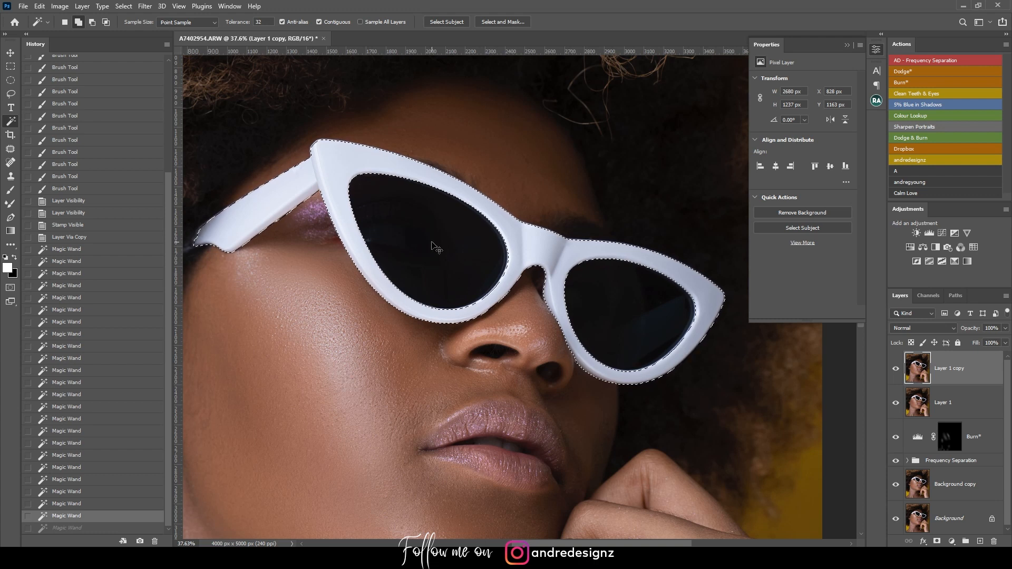
pyautogui.hotkey('ctrl', 'j')
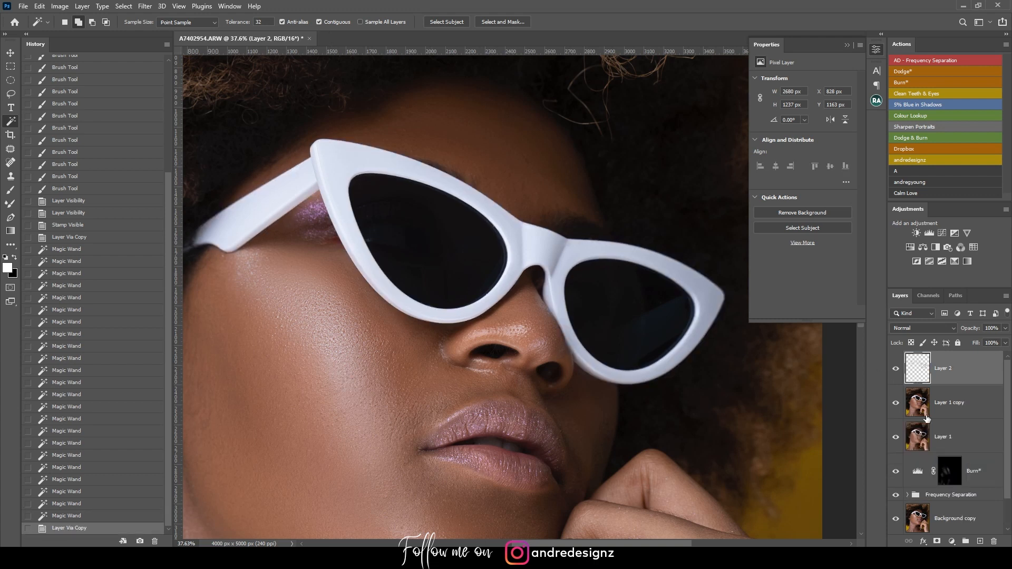
# Step: Try filling Layer 2 with black as the foreground color, and undo the fill
pyautogui.scroll(-1, 927, 420)
pyautogui.scroll(1, 929, 409)
pyautogui.click(15, 257)
pyautogui.hotkey('alt', 'BackSpace')
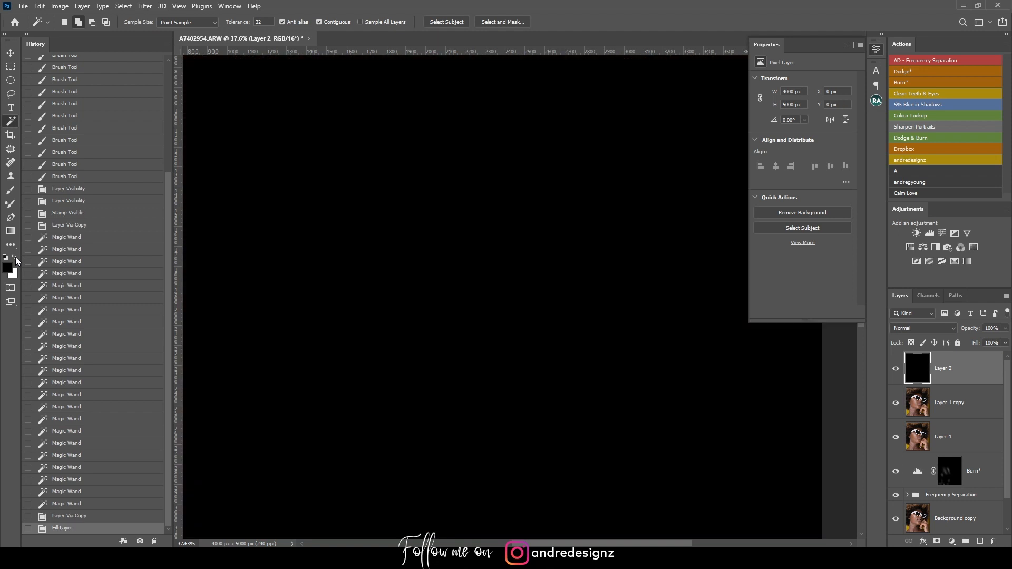
pyautogui.hotkey('ctrl', 'z')
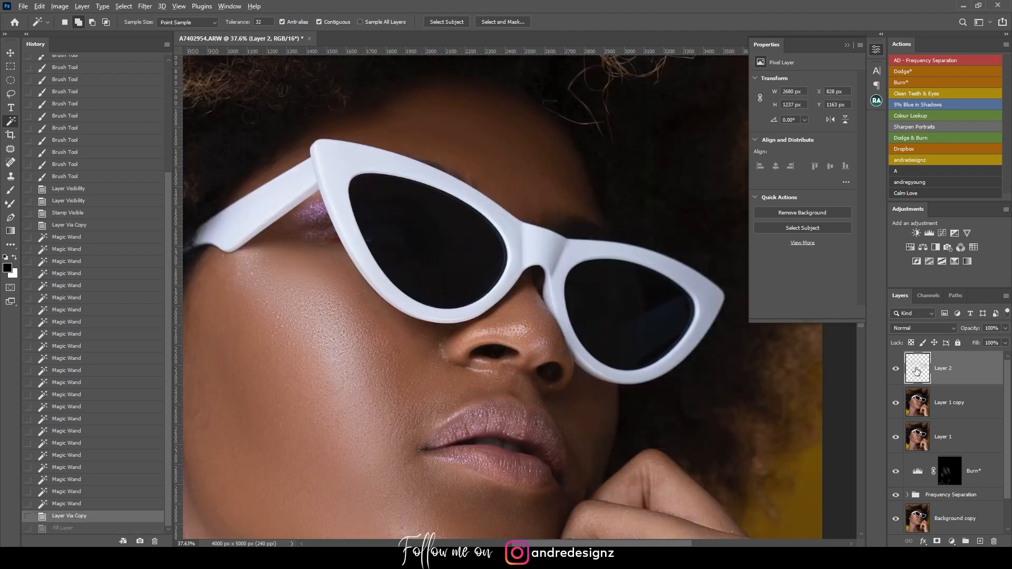
pyautogui.scroll(2, 917, 371)
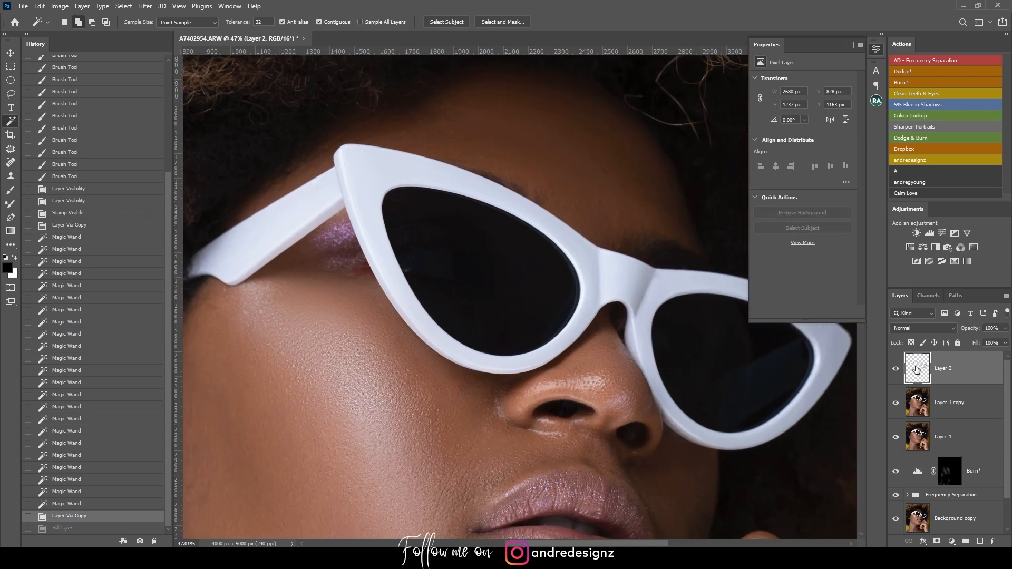
pyautogui.doubleClick(916, 370)
pyautogui.click(606, 178)
pyautogui.click(606, 177)
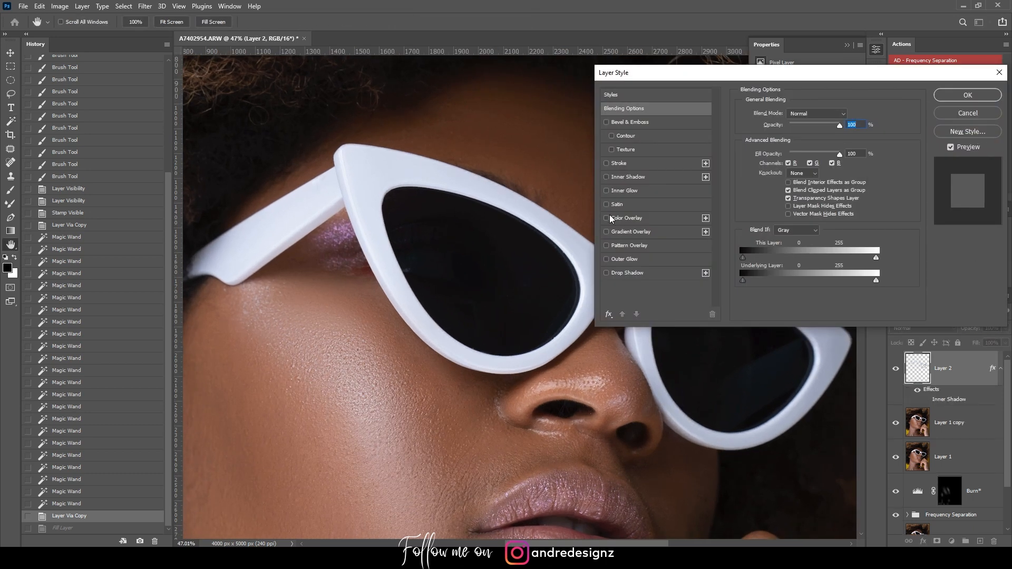
pyautogui.click(606, 218)
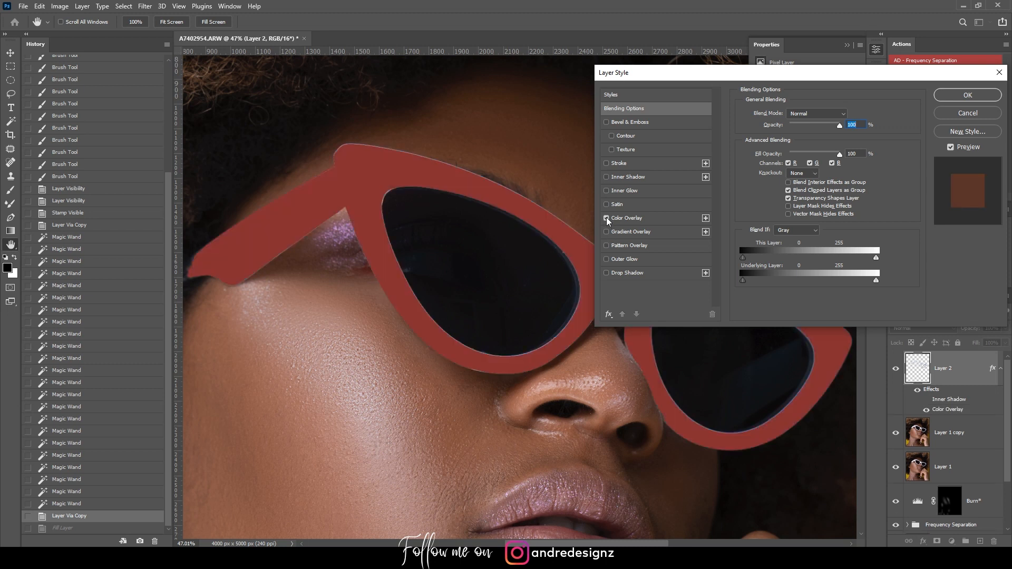
pyautogui.click(968, 113)
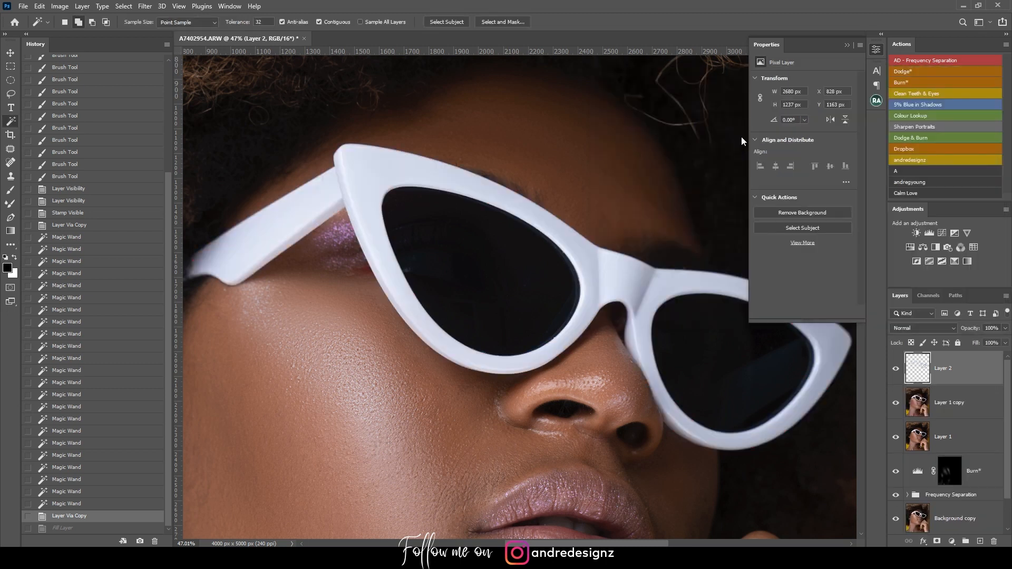
# Step: Collapse the Properties panel so it no longer covers the portrait
pyautogui.hotkey('ctrl', '0')
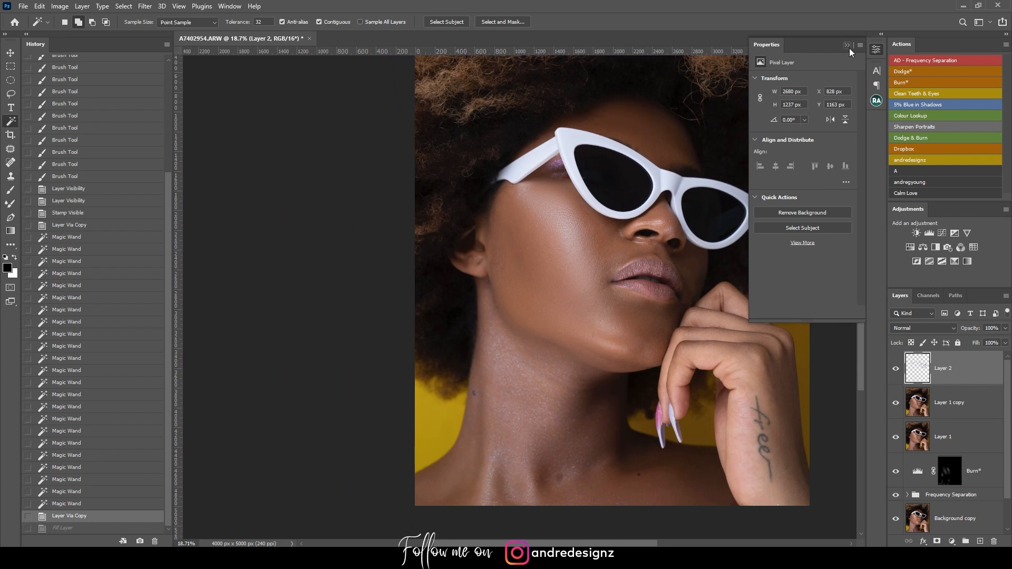
pyautogui.click(849, 46)
pyautogui.moveTo(724, 206); pyautogui.dragTo(532, 257)
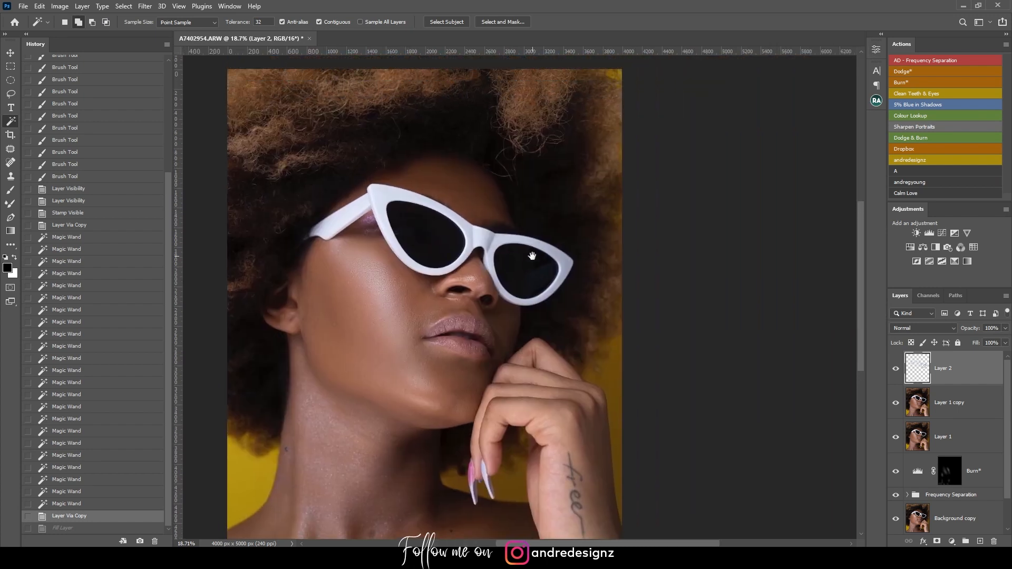
pyautogui.scroll(4, 508, 231)
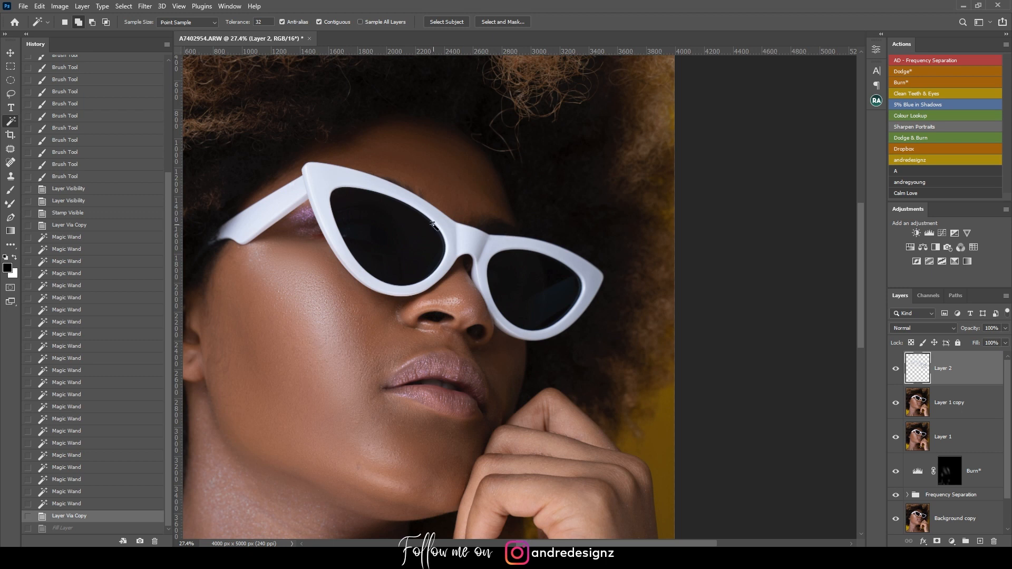
pyautogui.scroll(-1, 434, 225)
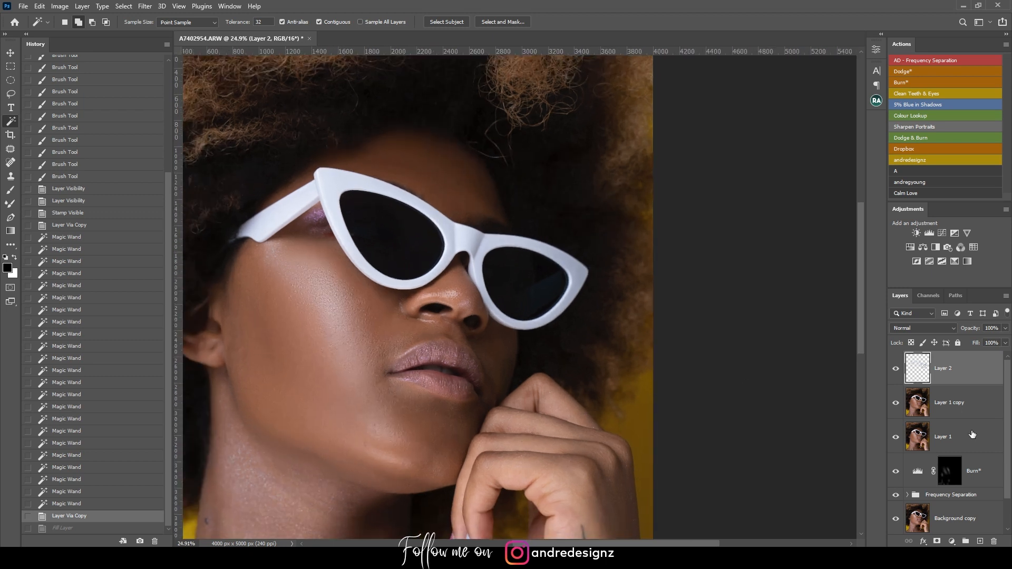
# Step: Add an Inner Glow to Layer 2 and set its color to a saturated orange (d0a502) derived from the portrait's yellow backdrop
pyautogui.rightClick(964, 368)
pyautogui.click(889, 114)
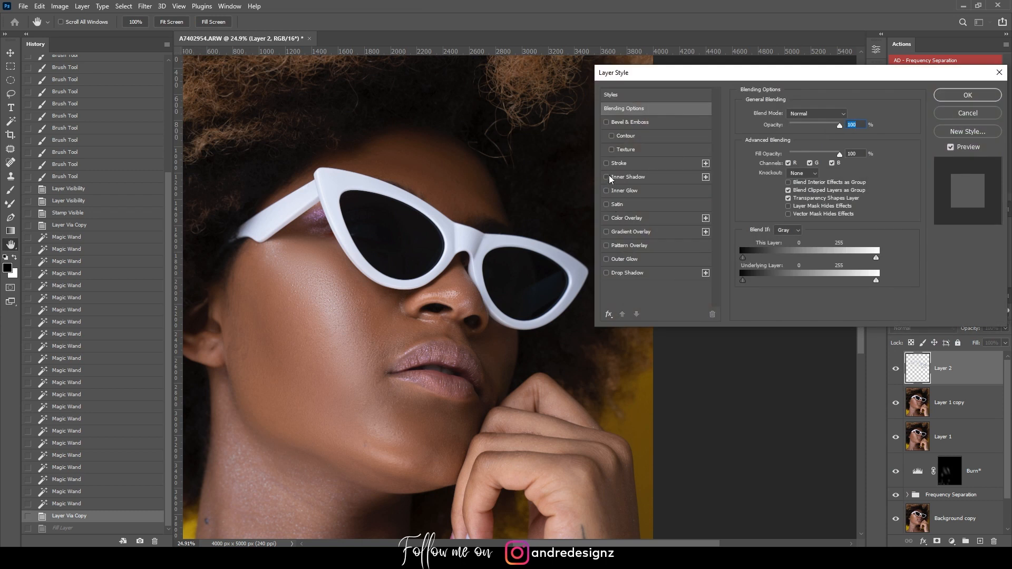
pyautogui.click(606, 190)
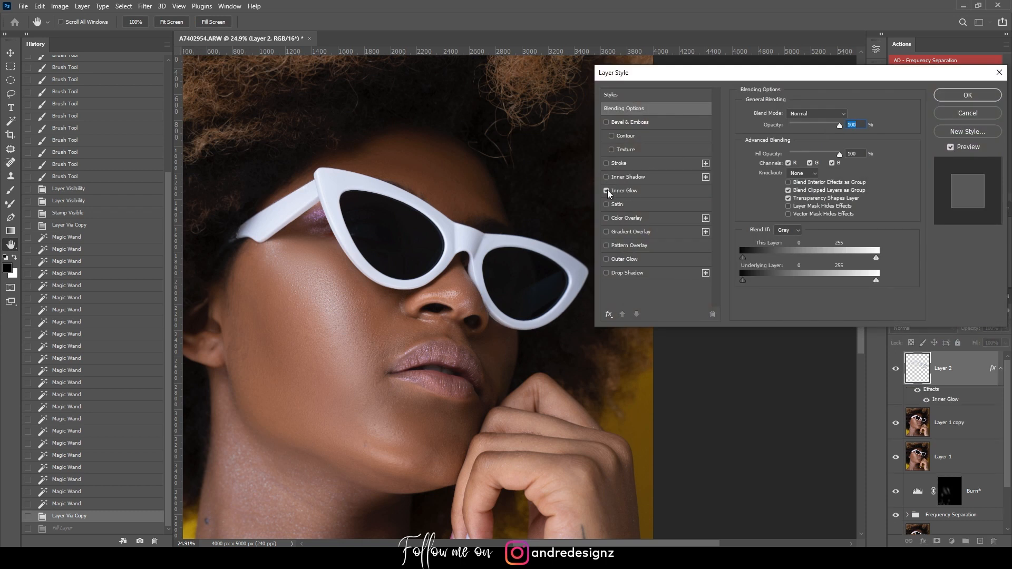
pyautogui.click(627, 190)
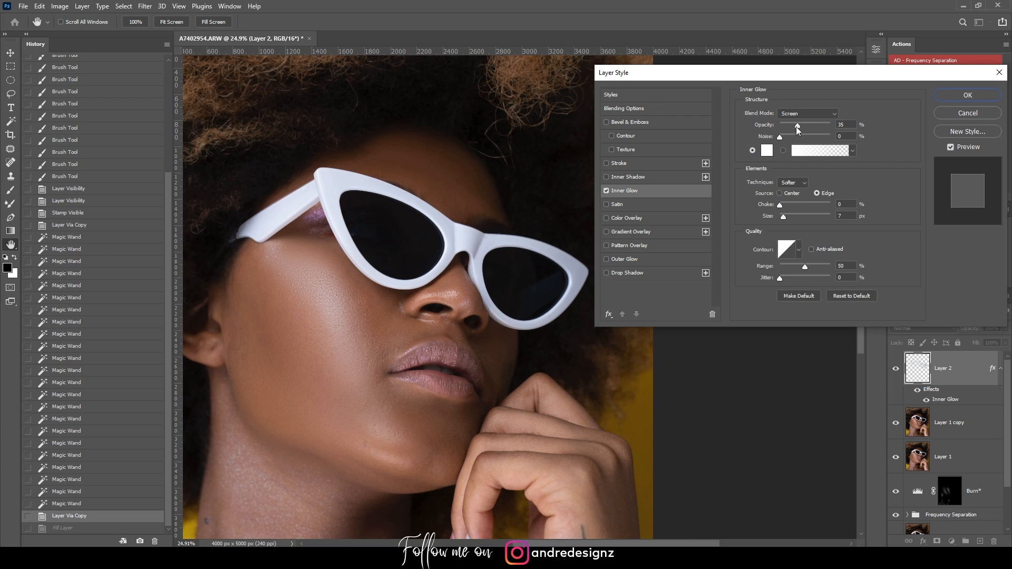
pyautogui.click(767, 151)
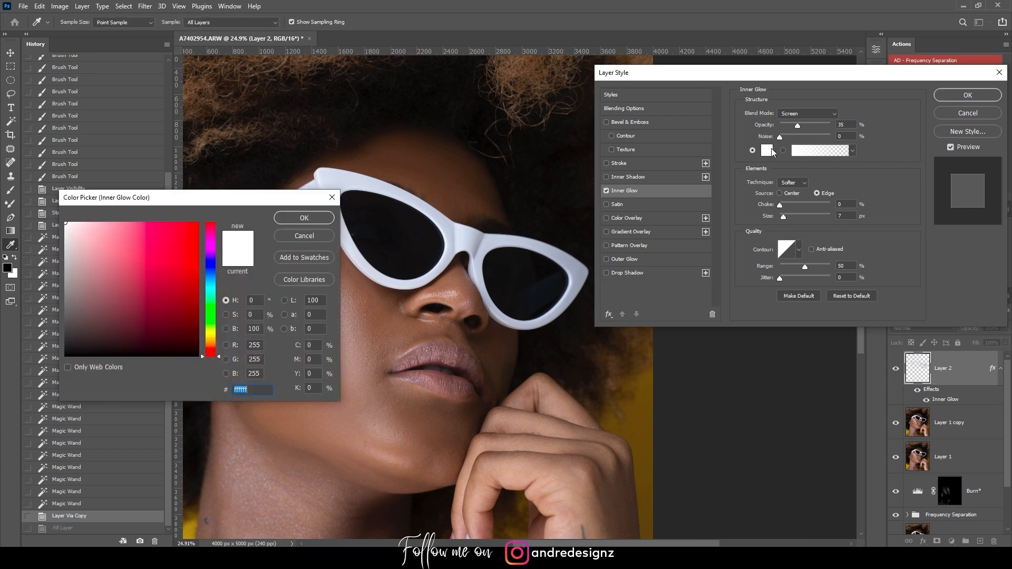
pyautogui.click(644, 412)
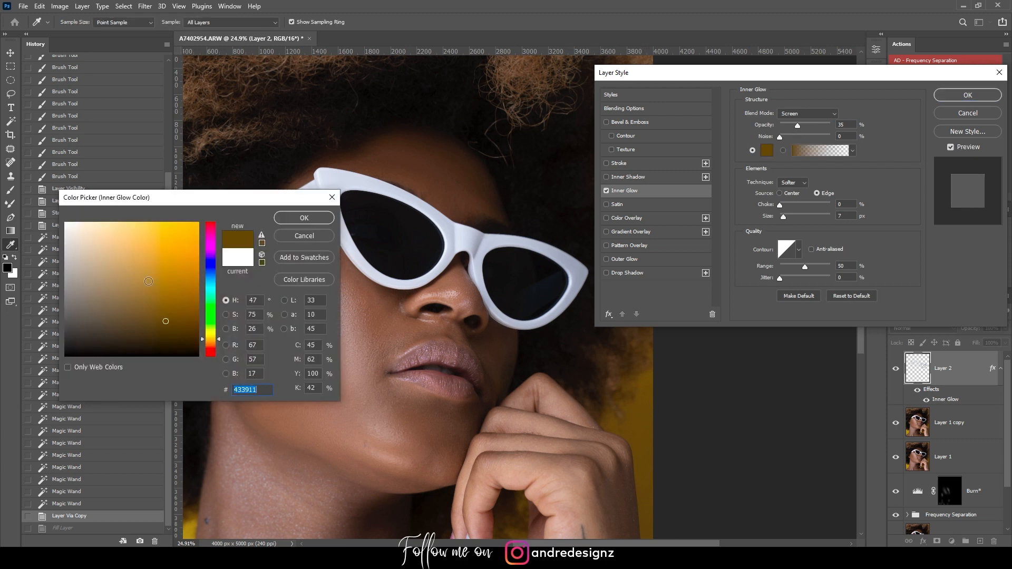
pyautogui.click(196, 247)
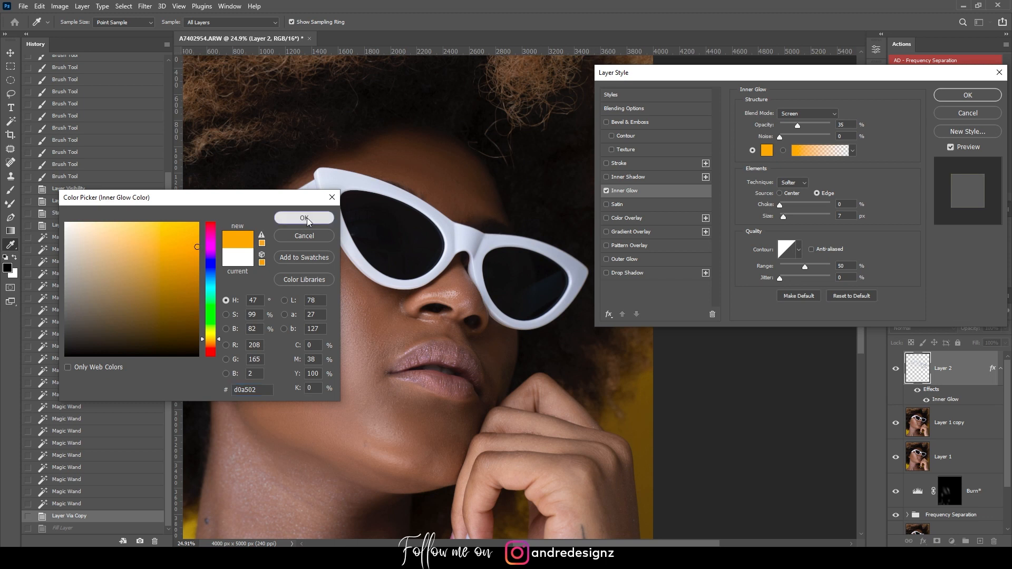
pyautogui.click(308, 220)
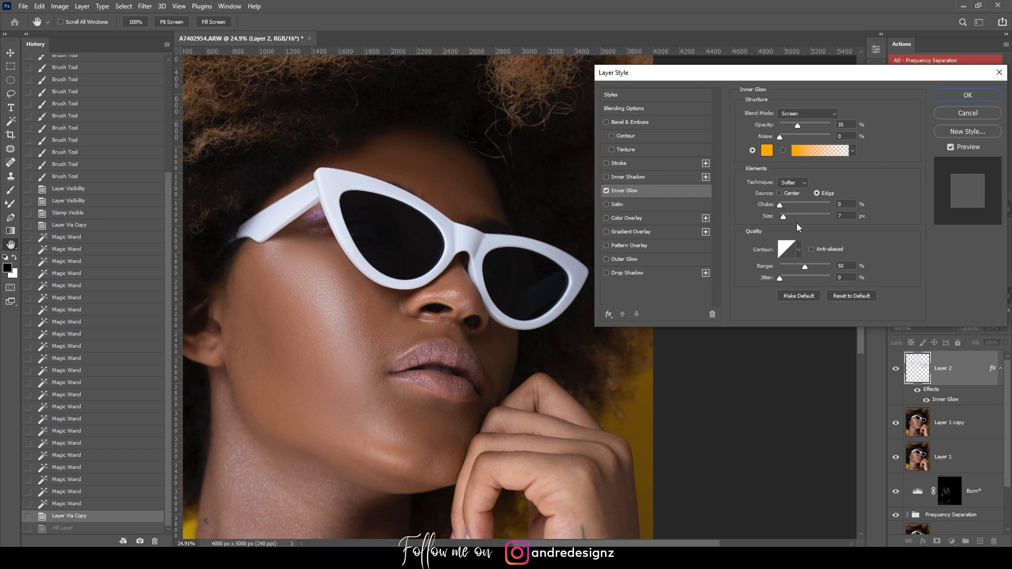
pyautogui.click(834, 151)
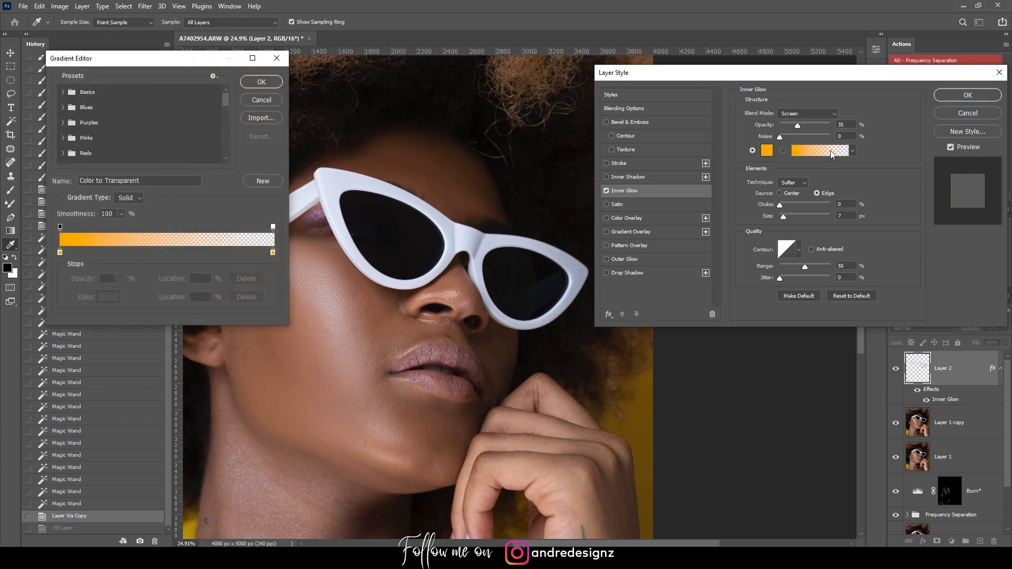
pyautogui.click(274, 103)
pyautogui.click(807, 113)
pyautogui.click(809, 114)
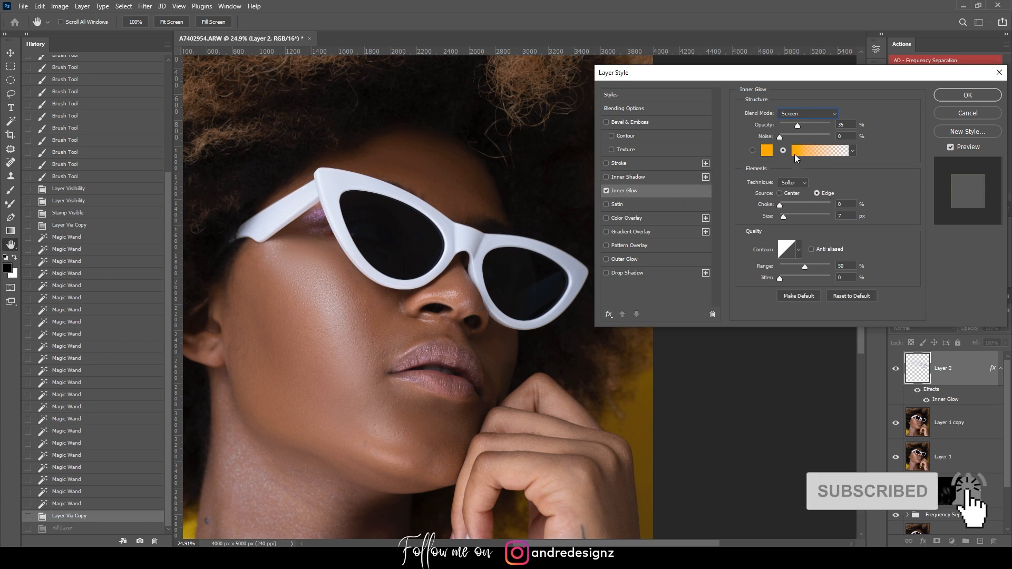
pyautogui.click(752, 150)
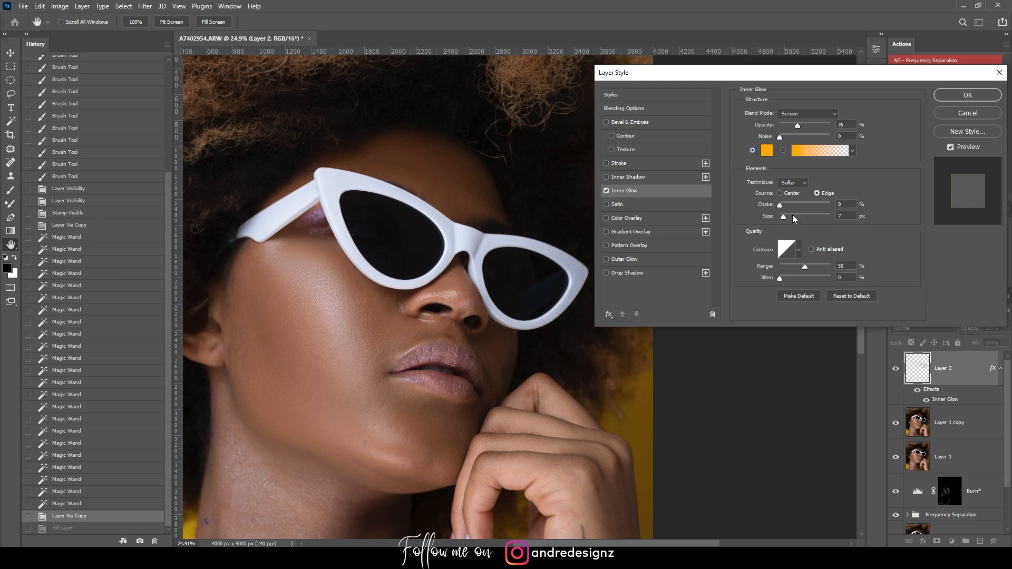
# Step: Set the inner glow's size to 250 px and its choke to 17%
pyautogui.moveTo(783, 214); pyautogui.dragTo(838, 223)
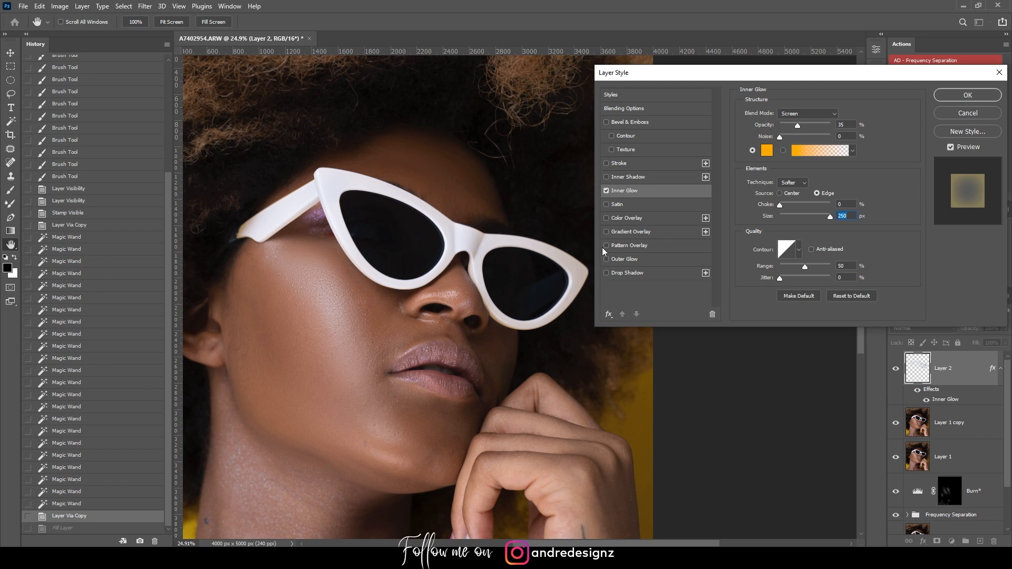
pyautogui.moveTo(780, 205)
pyautogui.mouseDown()
pyautogui.moveTo(830, 206)
pyautogui.moveTo(771, 211)
pyautogui.mouseUp()
pyautogui.click(791, 208)
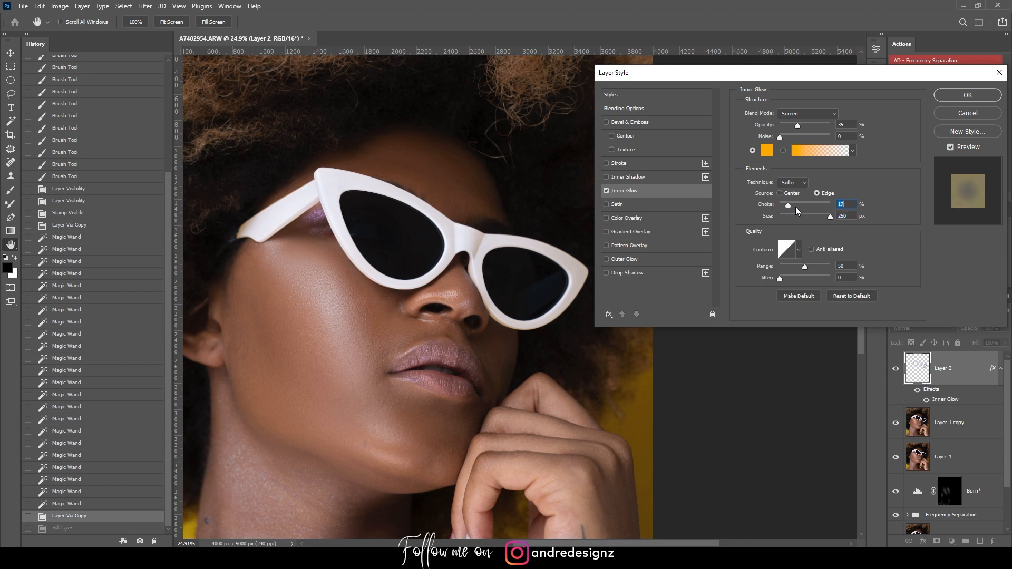
# Step: Try Multiply on the inner glow, reduce its size to about 70 px and set its blend mode to Color Dodge
pyautogui.click(807, 113)
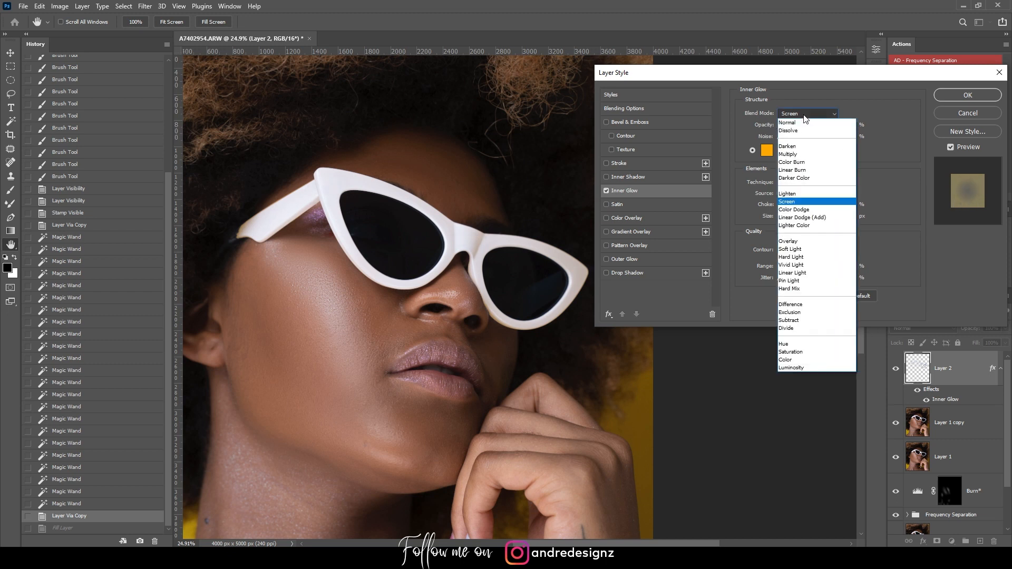
pyautogui.click(805, 155)
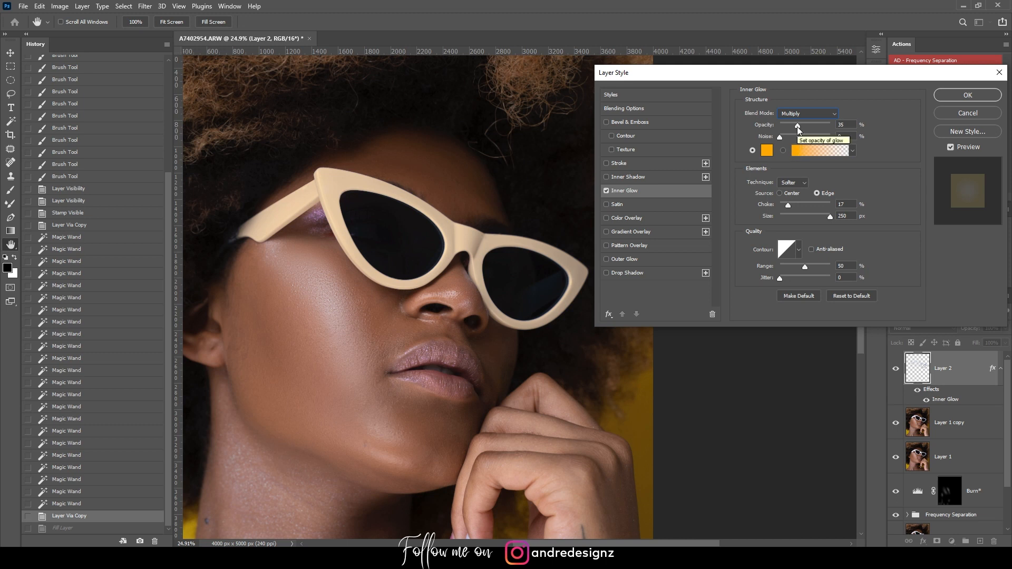
pyautogui.moveTo(827, 217); pyautogui.dragTo(797, 220)
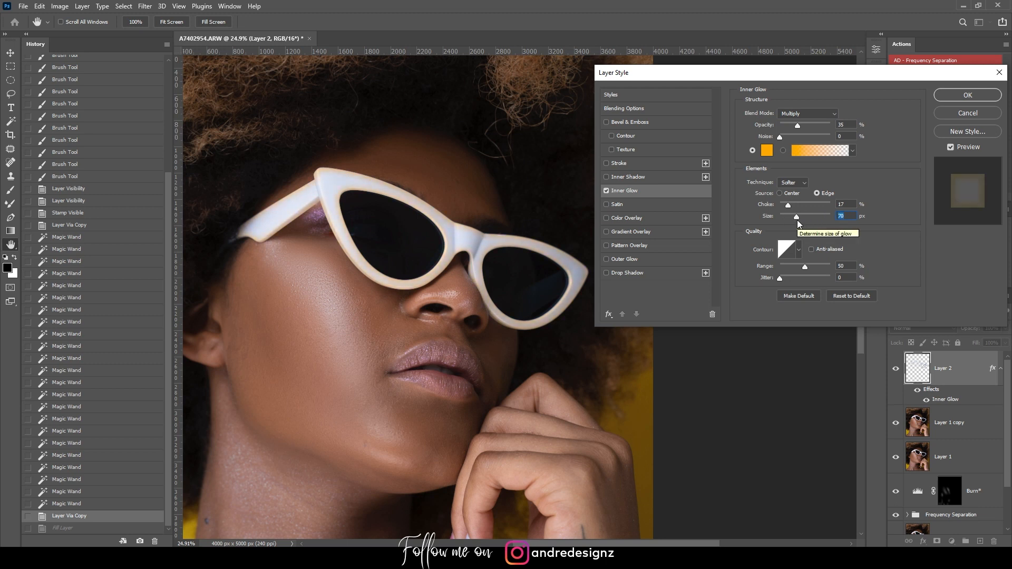
pyautogui.click(805, 113)
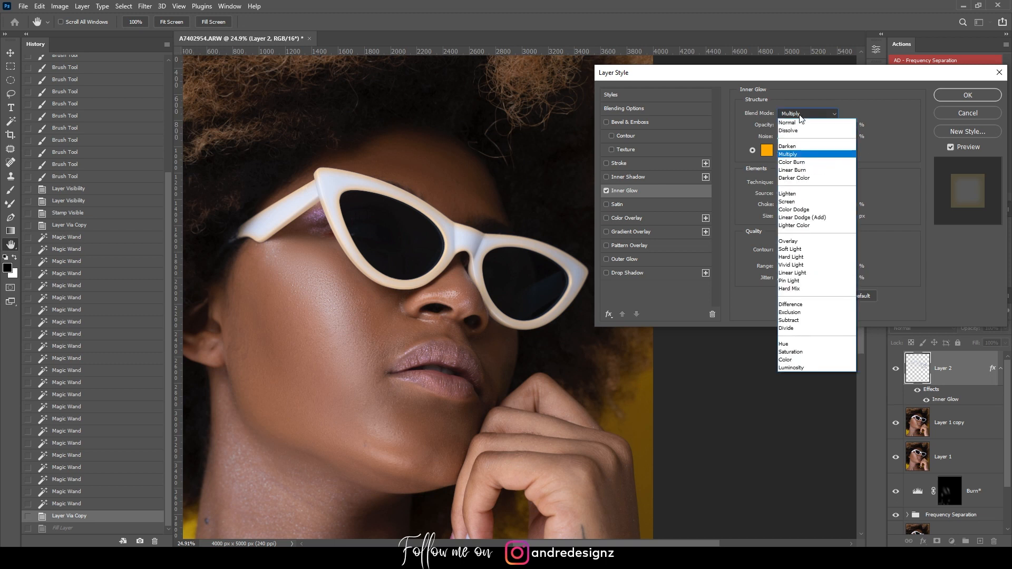
pyautogui.click(801, 213)
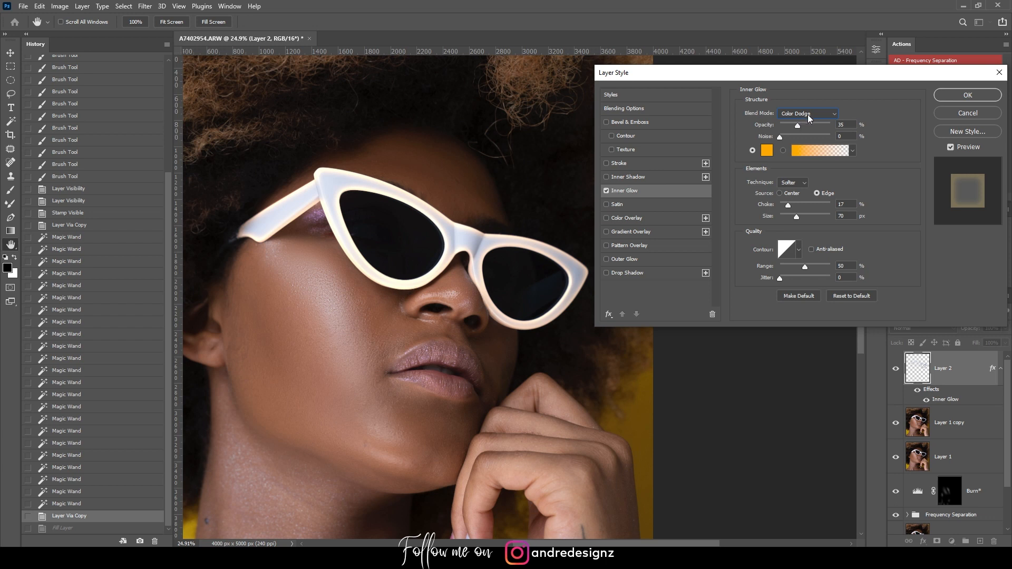
# Step: Try the Center source and several contour presets on the inner glow, returning to the Edge source and the linear contour
pyautogui.click(780, 193)
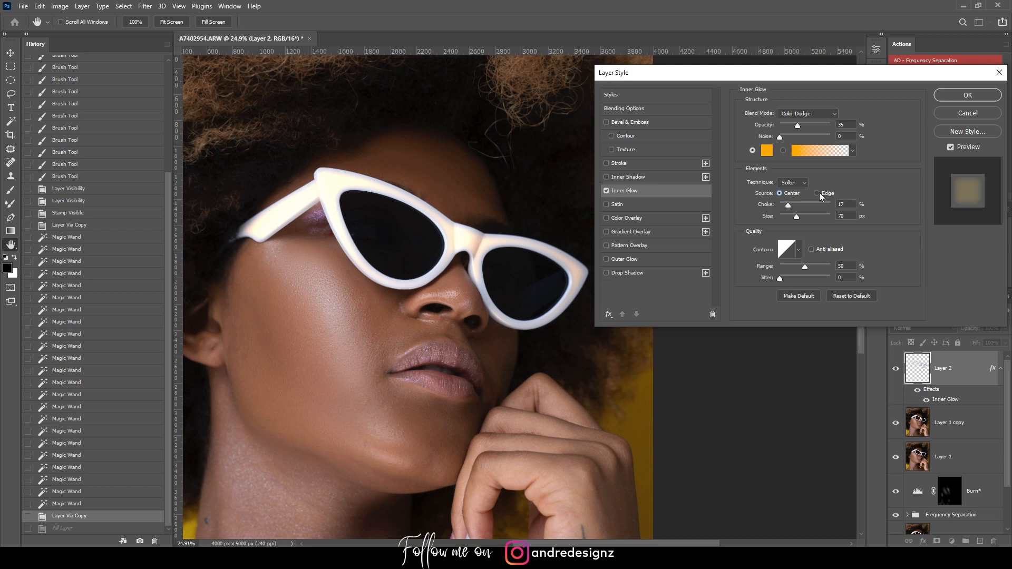
pyautogui.click(817, 193)
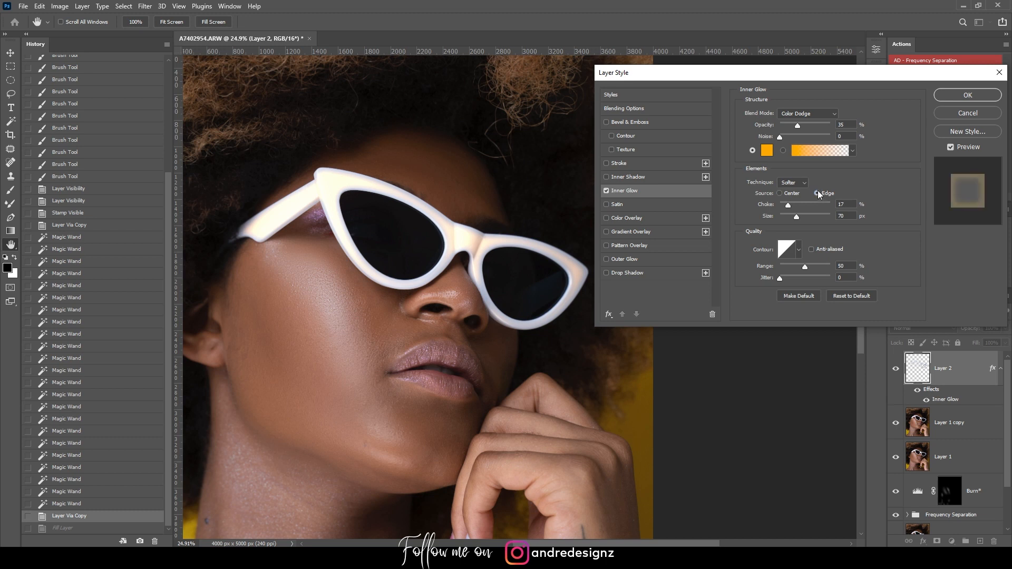
pyautogui.click(799, 251)
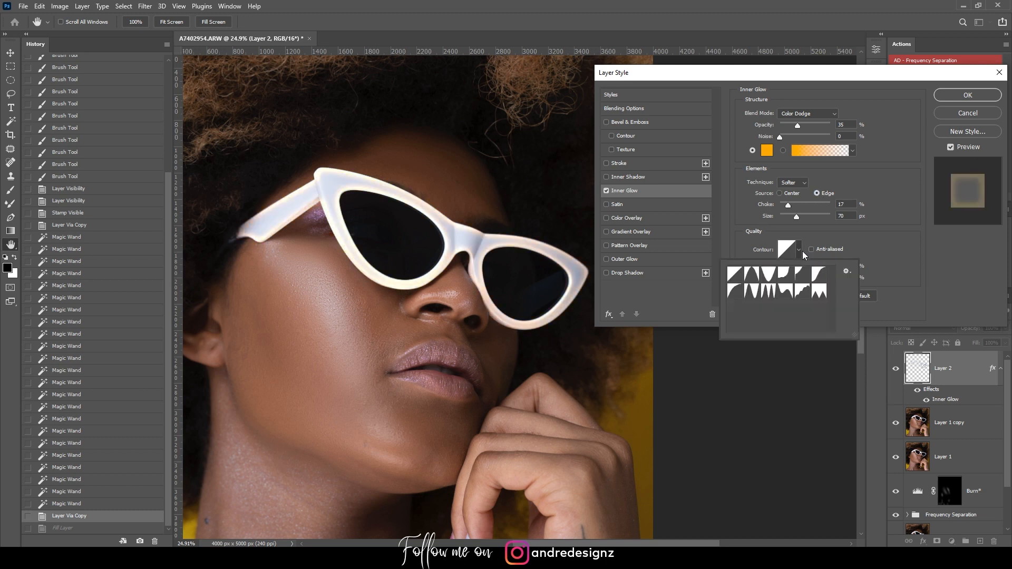
pyautogui.click(769, 275)
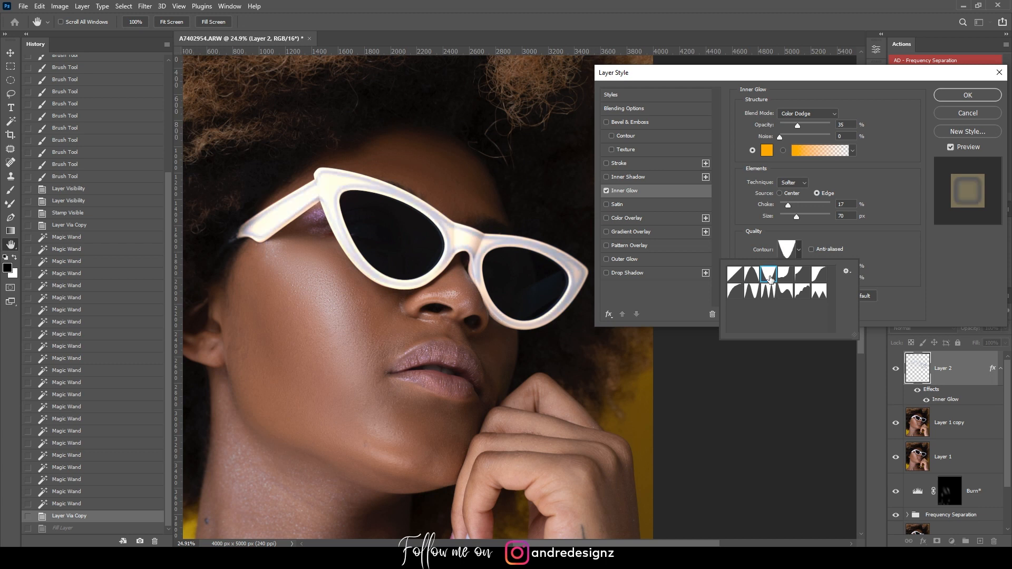
pyautogui.click(734, 294)
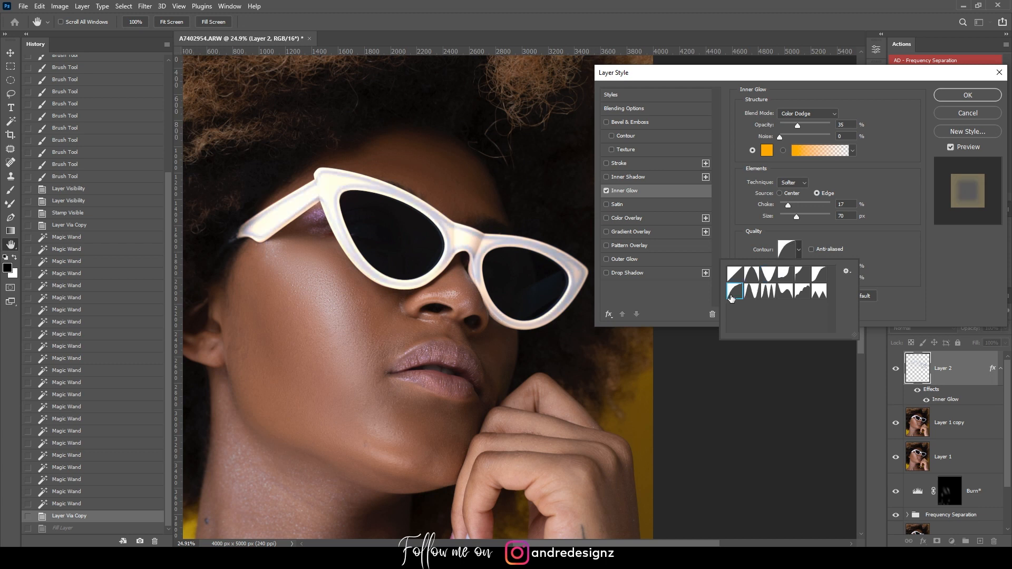
pyautogui.click(751, 291)
pyautogui.click(785, 292)
pyautogui.click(817, 293)
pyautogui.click(735, 274)
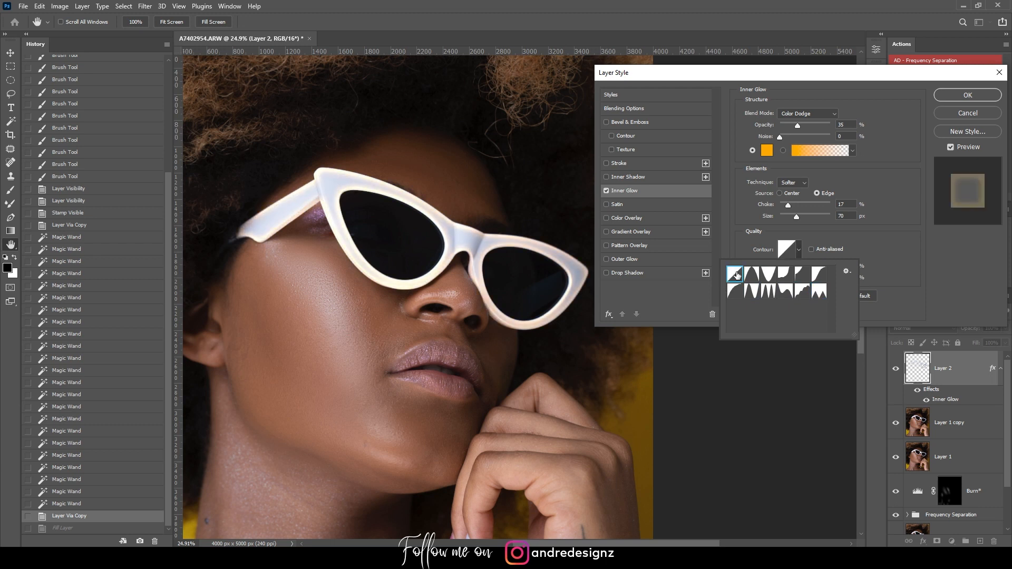
pyautogui.click(868, 239)
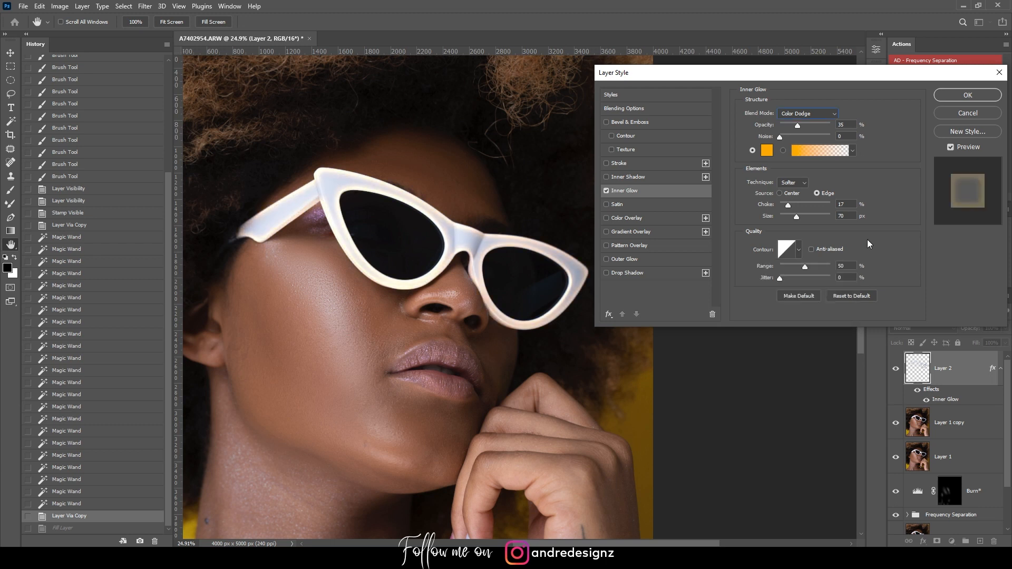
# Step: Switch Color Overlay on and off again, and set the inner glow's opacity to 52%
pyautogui.click(606, 217)
pyautogui.click(607, 217)
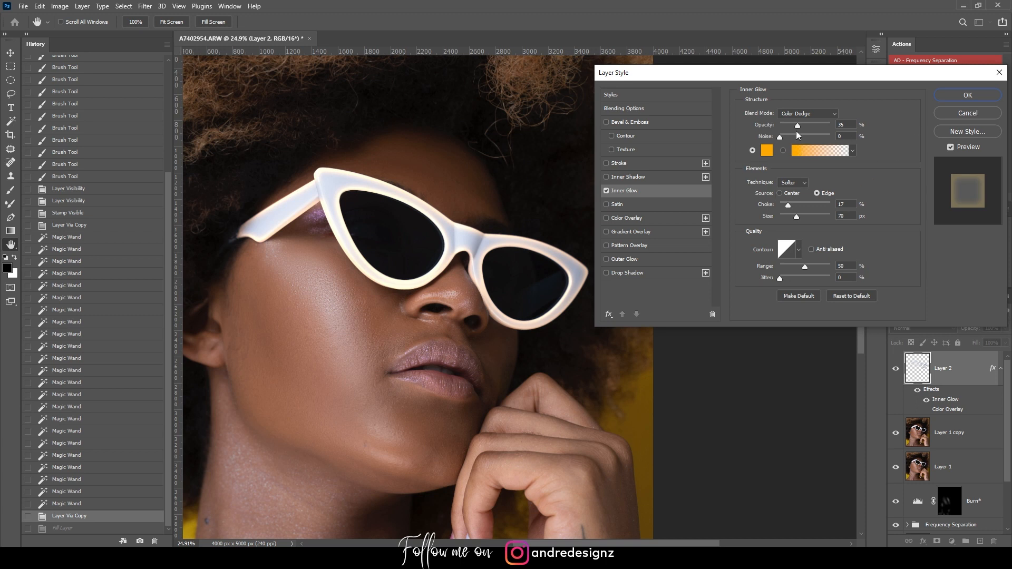
pyautogui.moveTo(804, 127)
pyautogui.mouseDown()
pyautogui.moveTo(840, 131)
pyautogui.moveTo(807, 135)
pyautogui.mouseUp()
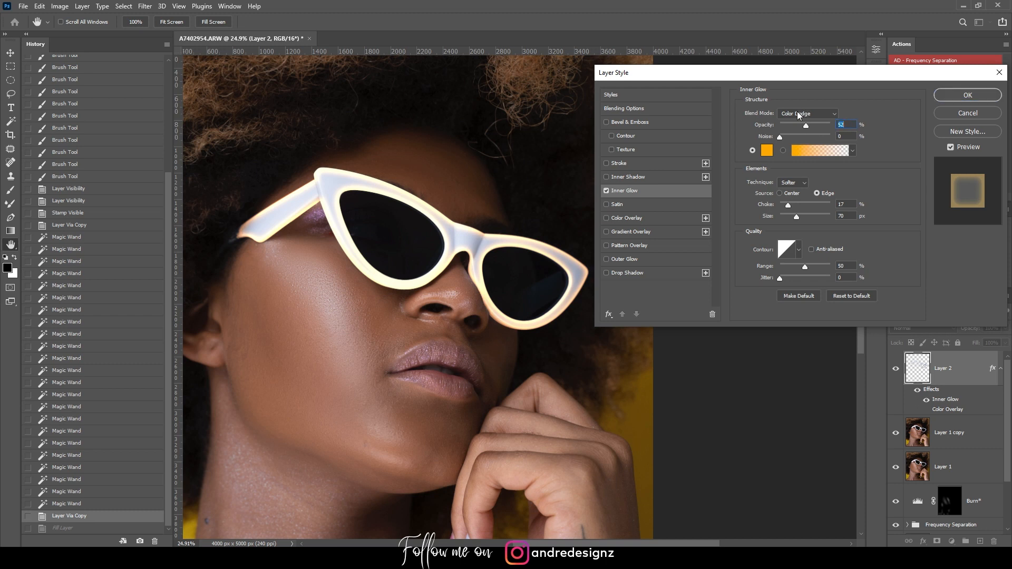
# Step: Compare the Softer and Precise techniques for the inner glow, choose Precise and apply the layer style
pyautogui.click(790, 183)
pyautogui.click(789, 201)
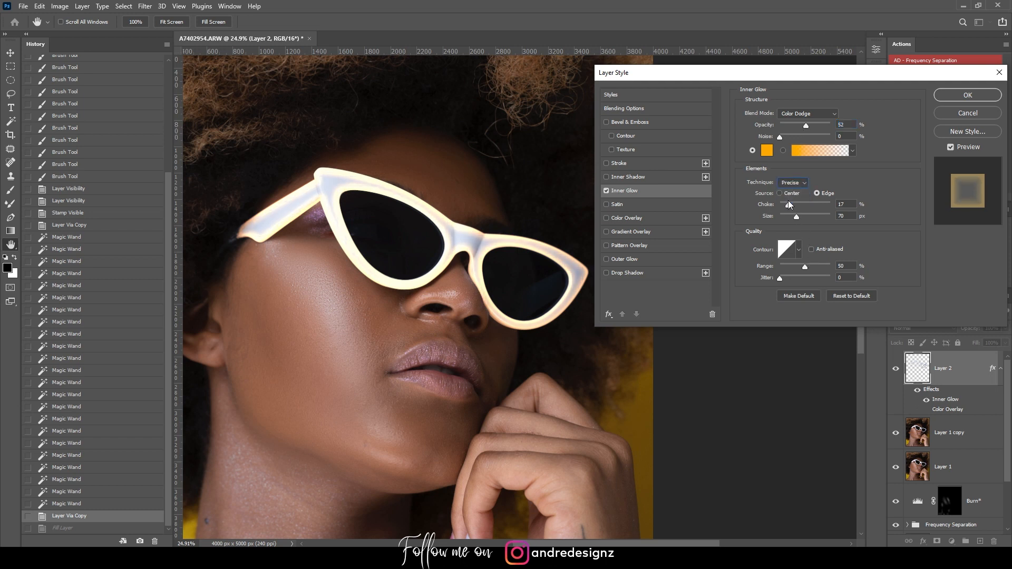
pyautogui.click(801, 183)
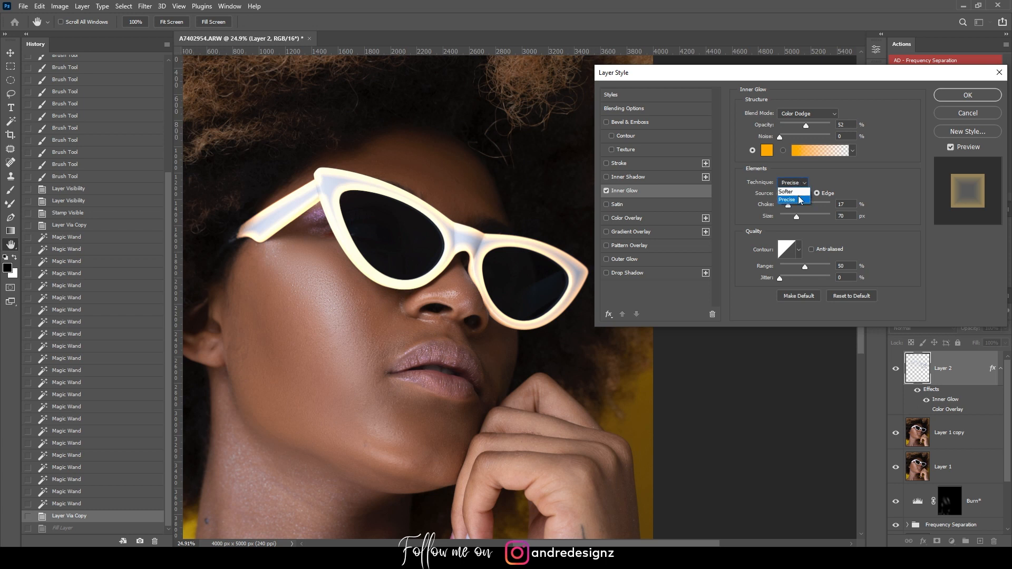
pyautogui.click(801, 191)
pyautogui.click(804, 184)
pyautogui.click(799, 199)
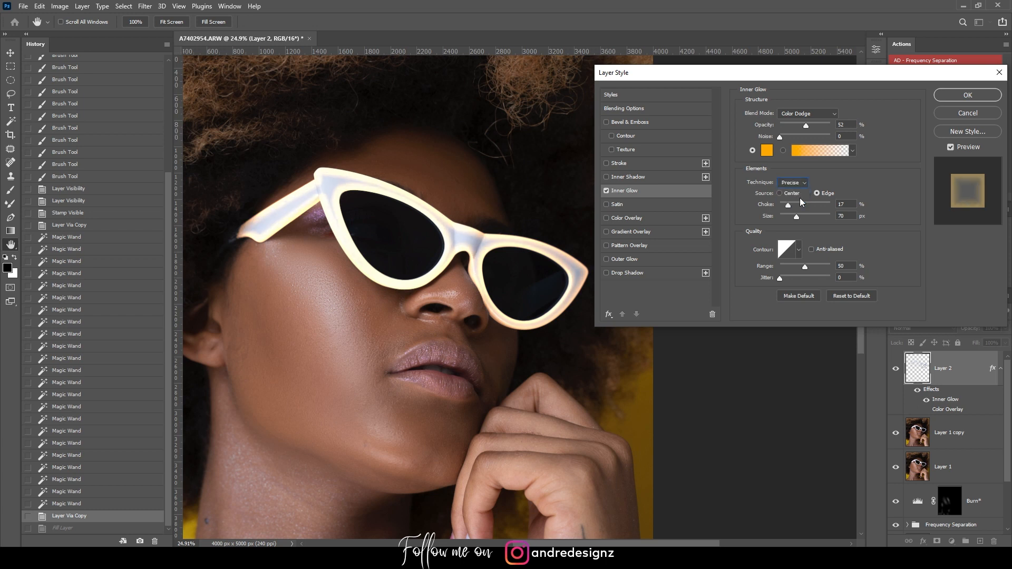
pyautogui.click(793, 183)
pyautogui.click(791, 191)
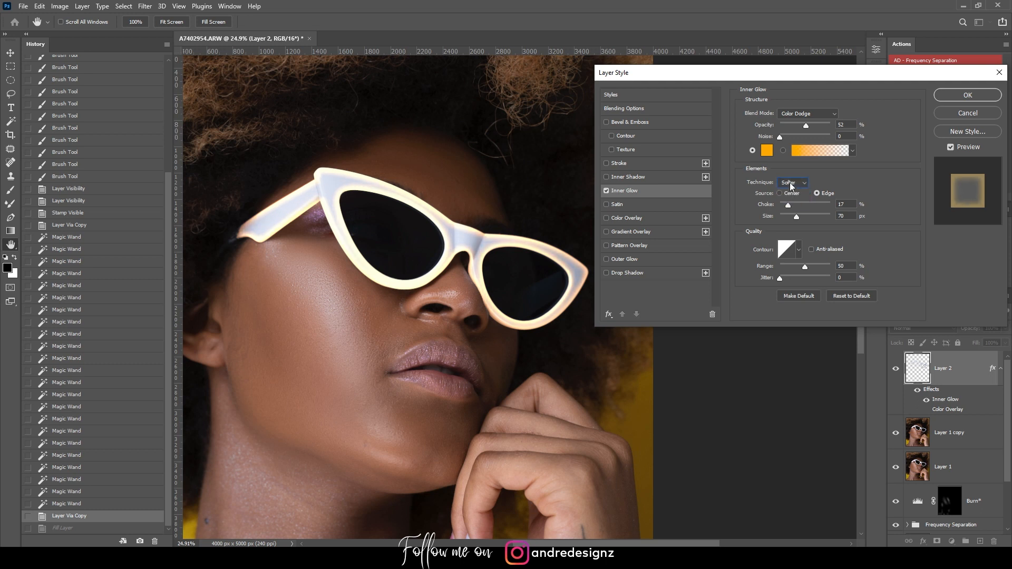
pyautogui.click(792, 183)
pyautogui.click(793, 200)
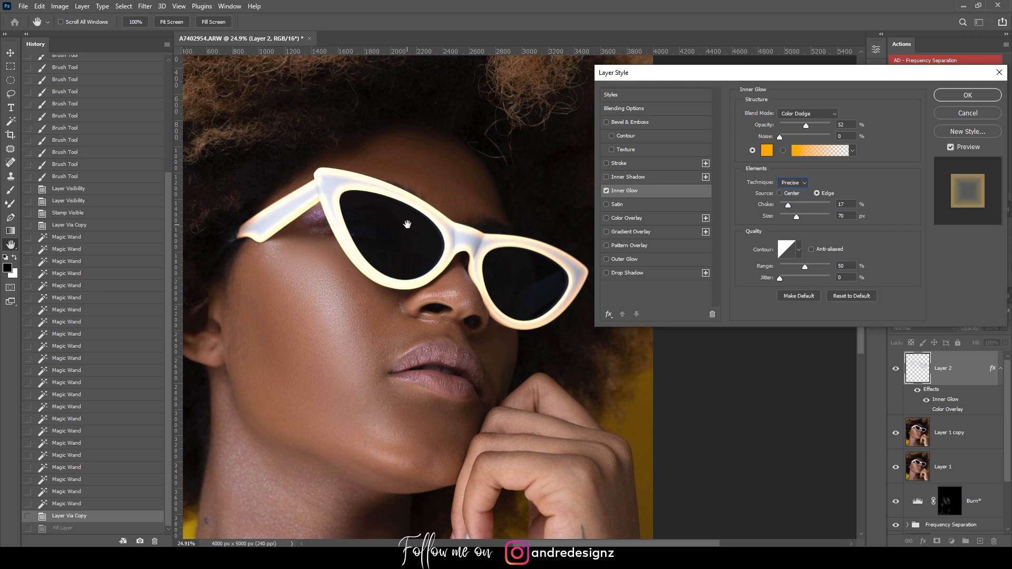
pyautogui.click(968, 95)
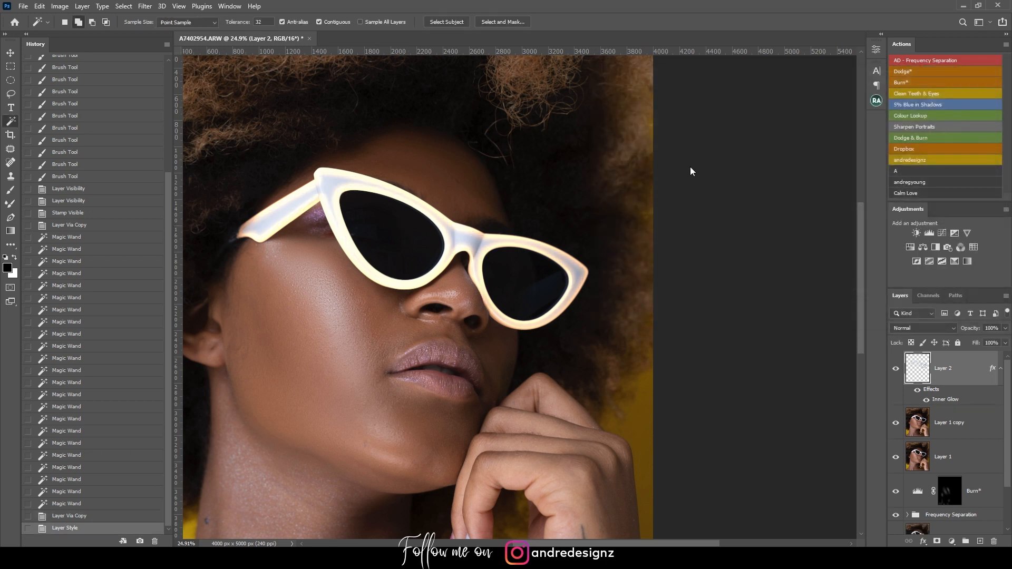
# Step: Compare the whole portrait with and without Layer 2's glowing sunglasses frame, and inspect the frame
pyautogui.scroll(-3, 667, 174)
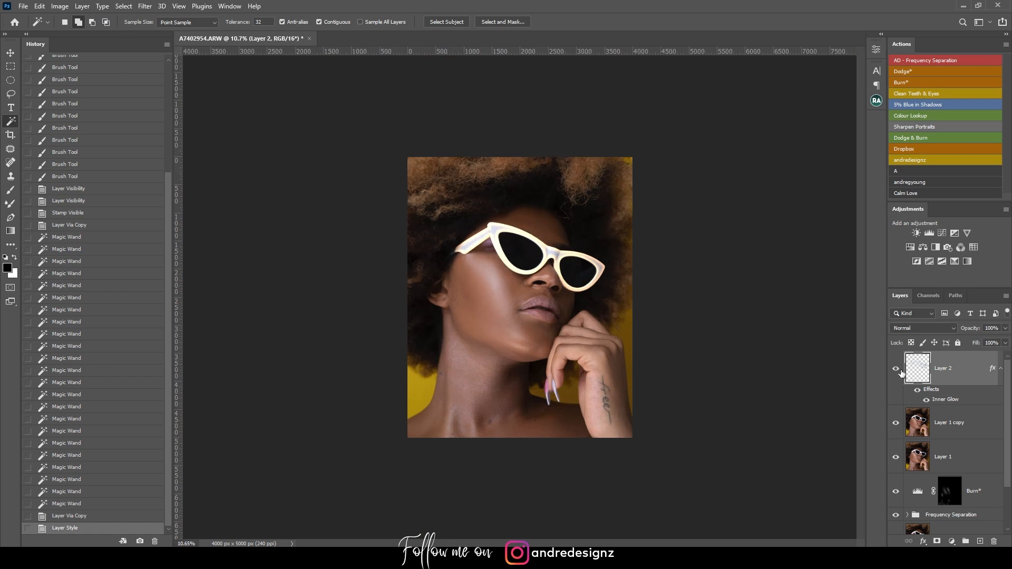
pyautogui.click(893, 371)
pyautogui.click(894, 372)
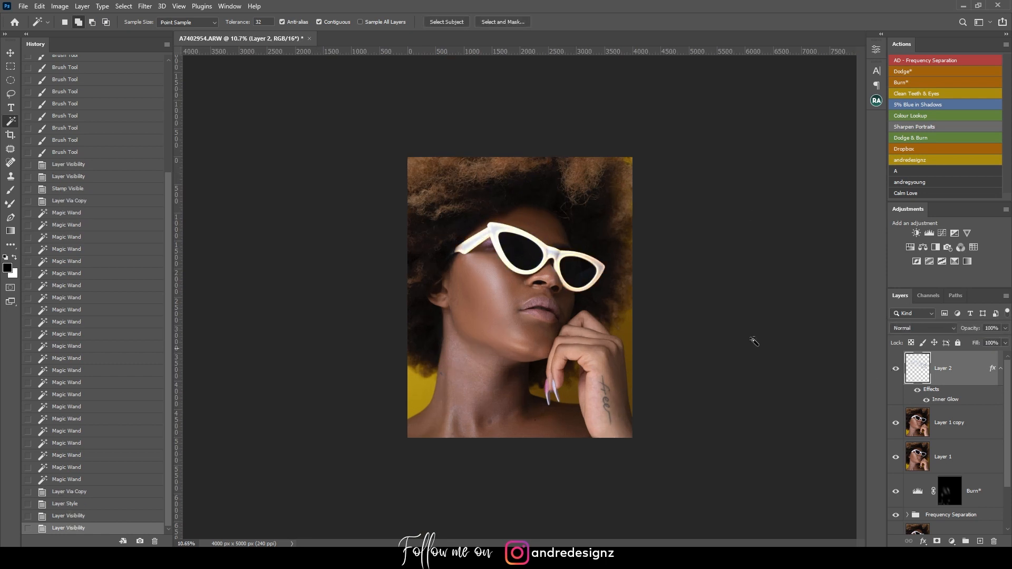
pyautogui.scroll(3, 582, 221)
pyautogui.scroll(-3, 583, 220)
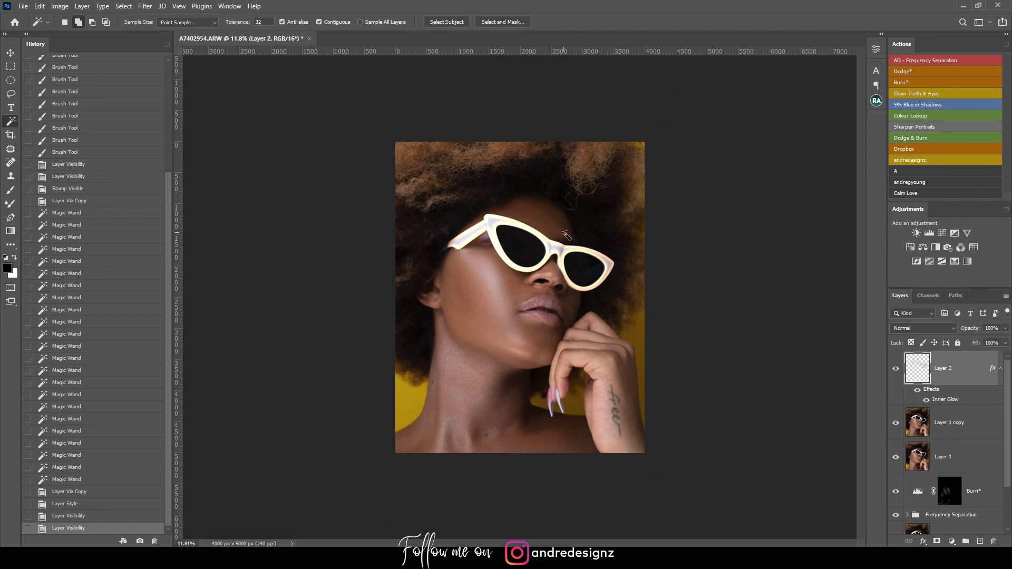
# Step: Stamp all visible layers into a new layer at the top of the stack and duplicate that layer
pyautogui.scroll(1, 538, 245)
pyautogui.scroll(1, 538, 245)
pyautogui.scroll(-3, 538, 245)
pyautogui.scroll(2, 538, 240)
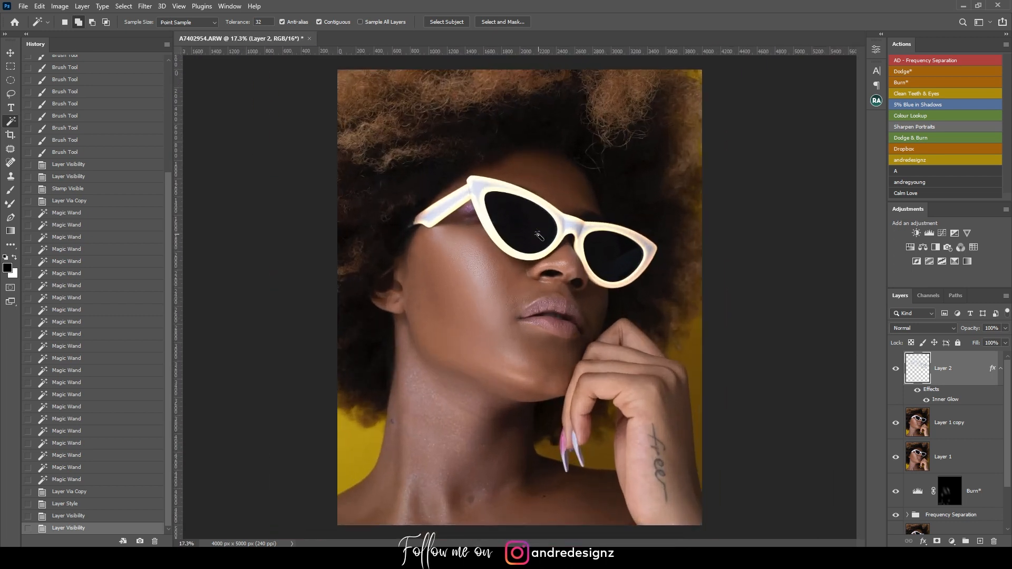
pyautogui.scroll(1, 538, 235)
pyautogui.scroll(-3, 538, 234)
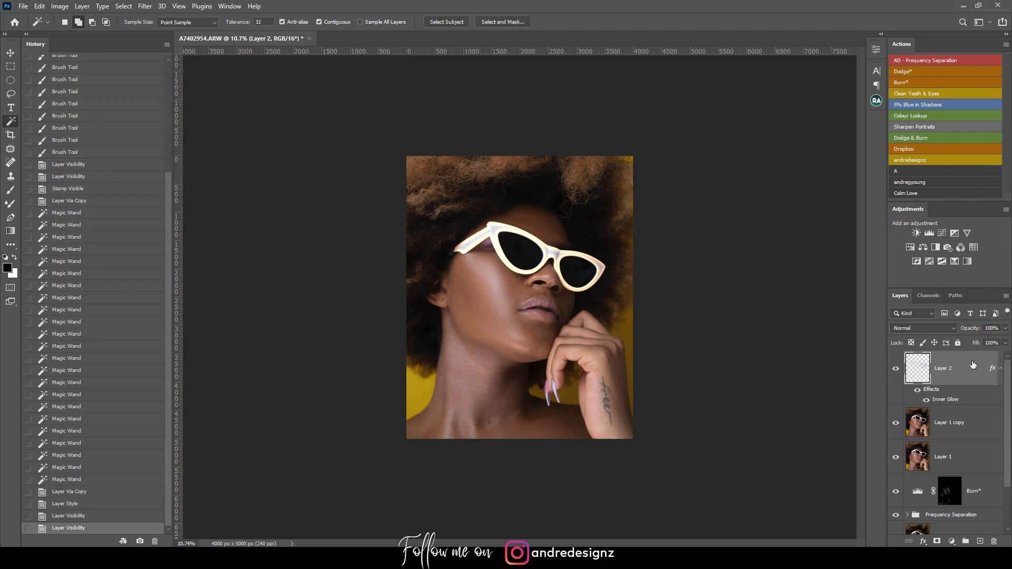
pyautogui.hotkey('ctrl', 'shift', 'alt', 'e')
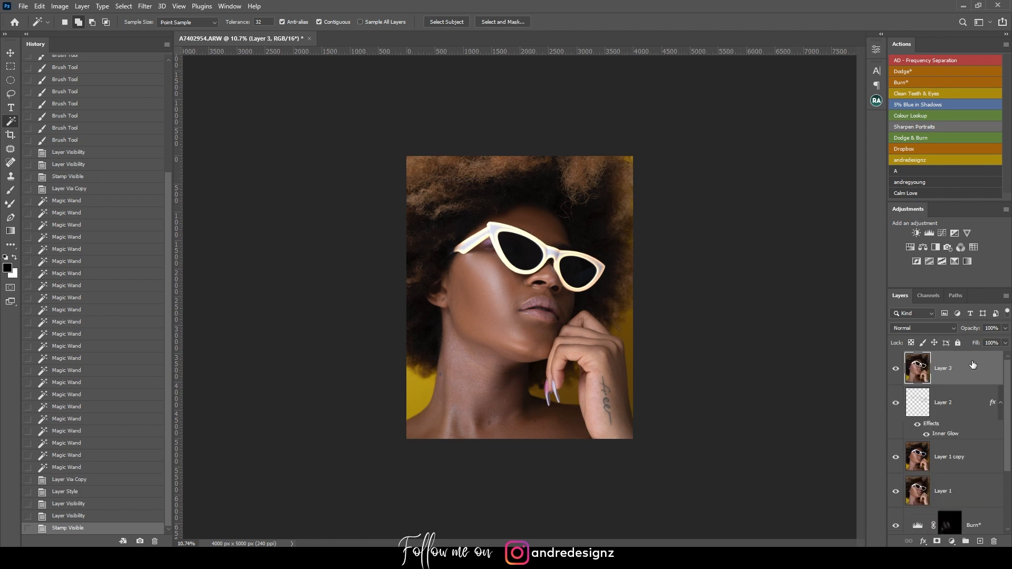
pyautogui.hotkey('ctrl', 'z')
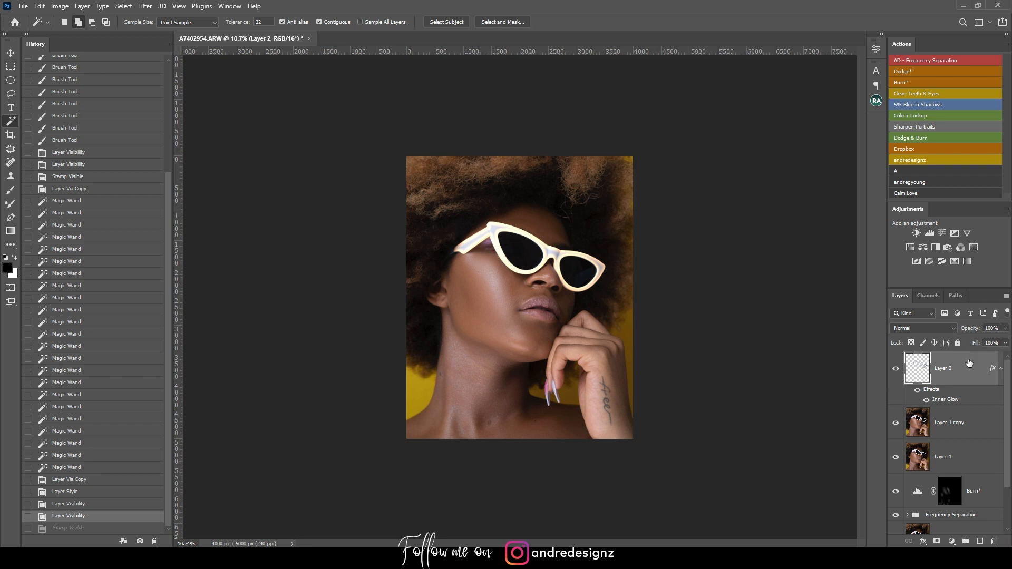
pyautogui.hotkey('ctrl', 'shift', 'alt', 'e')
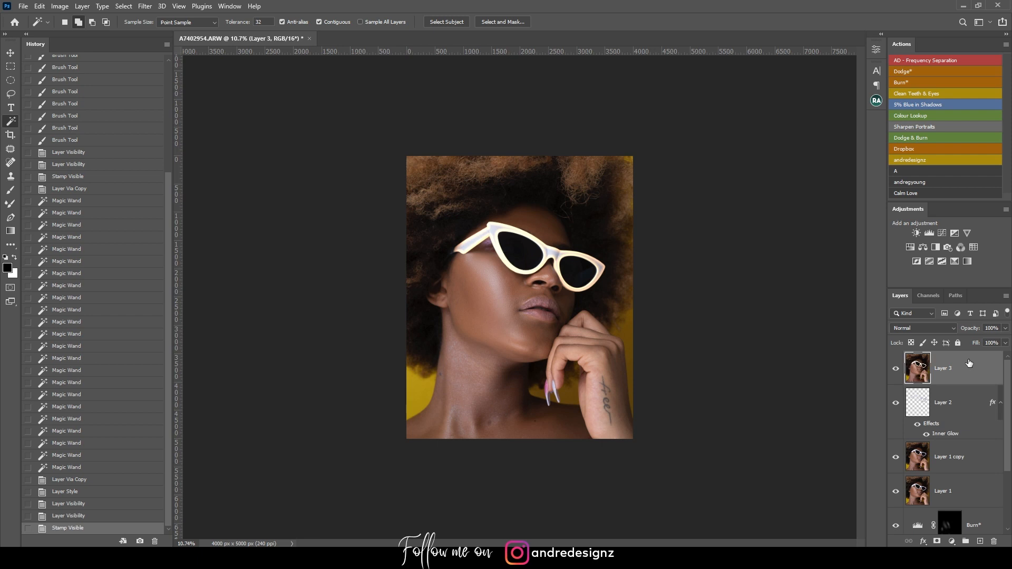
pyautogui.hotkey('ctrl', 'j')
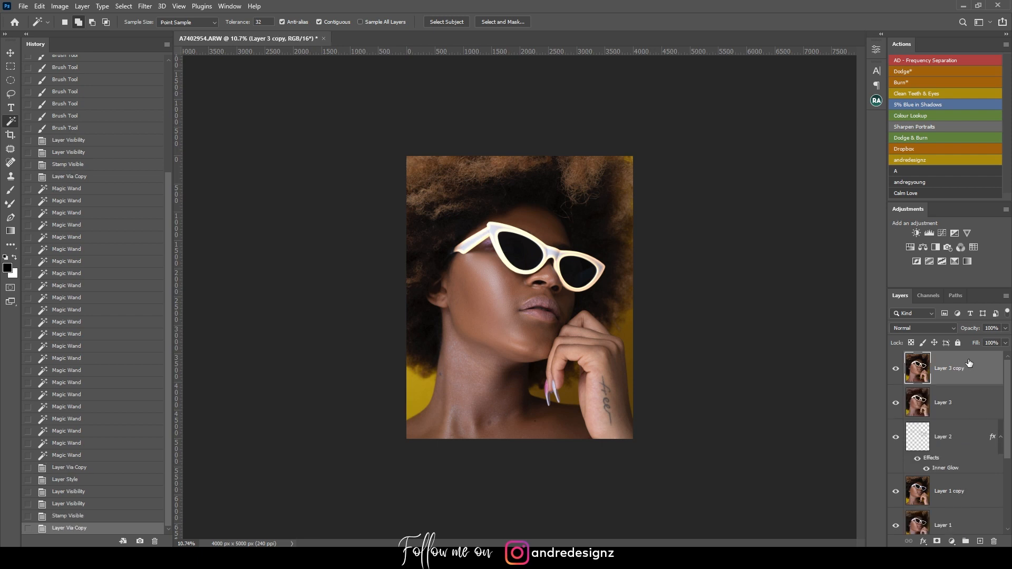
# Step: Open the duplicated stamped layer in the Camera Raw Filter
pyautogui.click(145, 6)
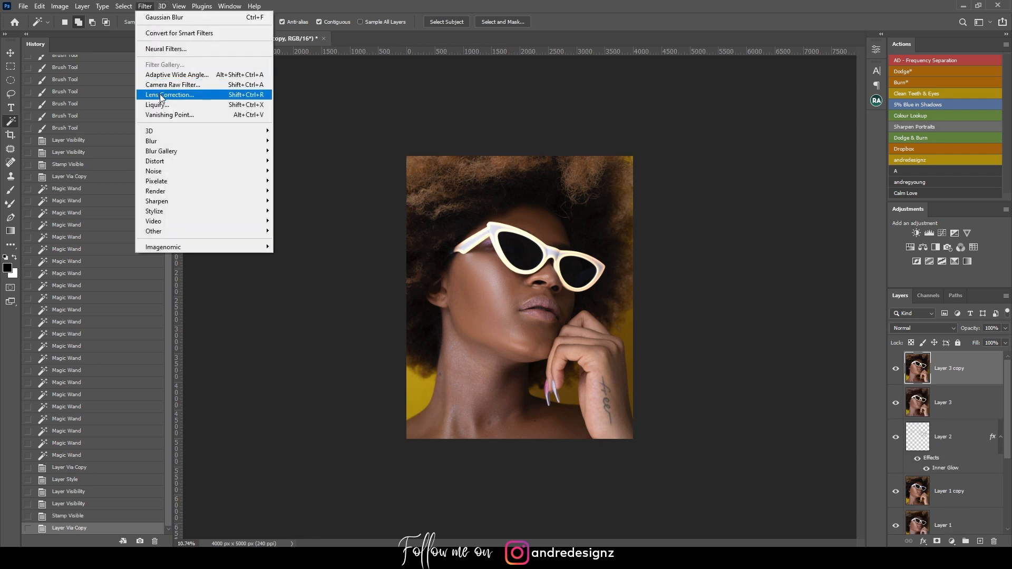
pyautogui.click(174, 87)
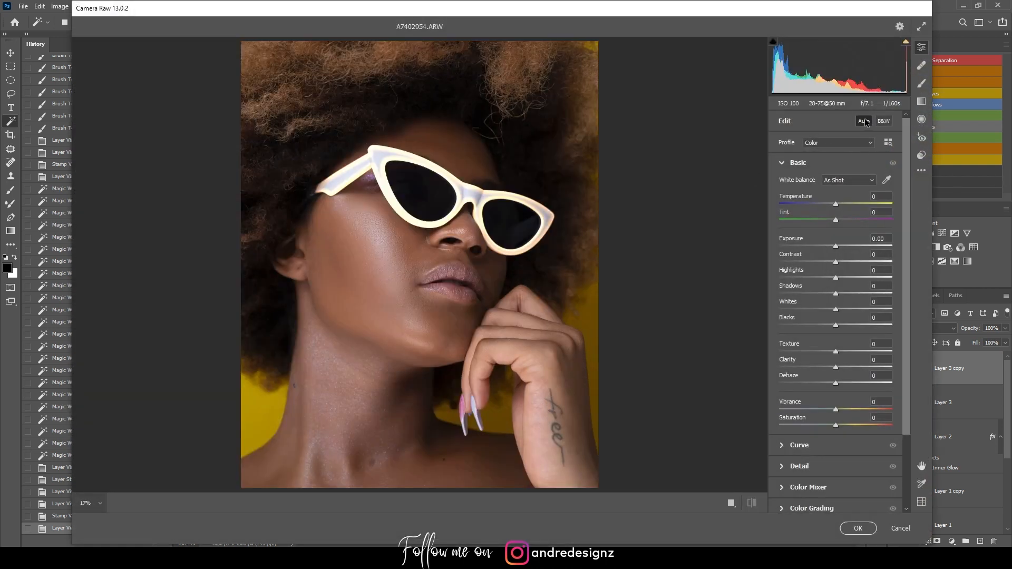
pyautogui.click(864, 121)
pyautogui.click(884, 121)
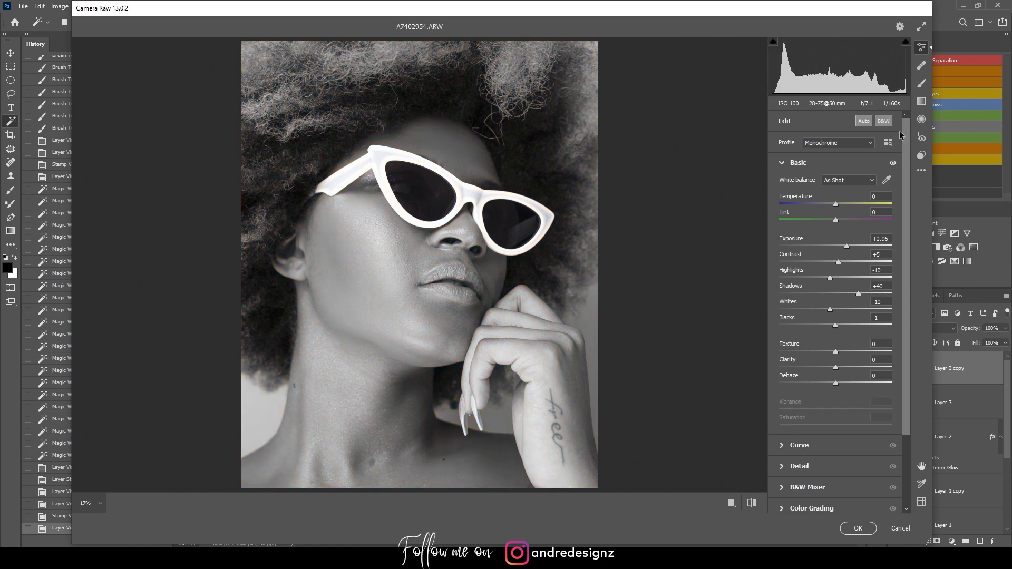
pyautogui.click(884, 121)
pyautogui.click(863, 120)
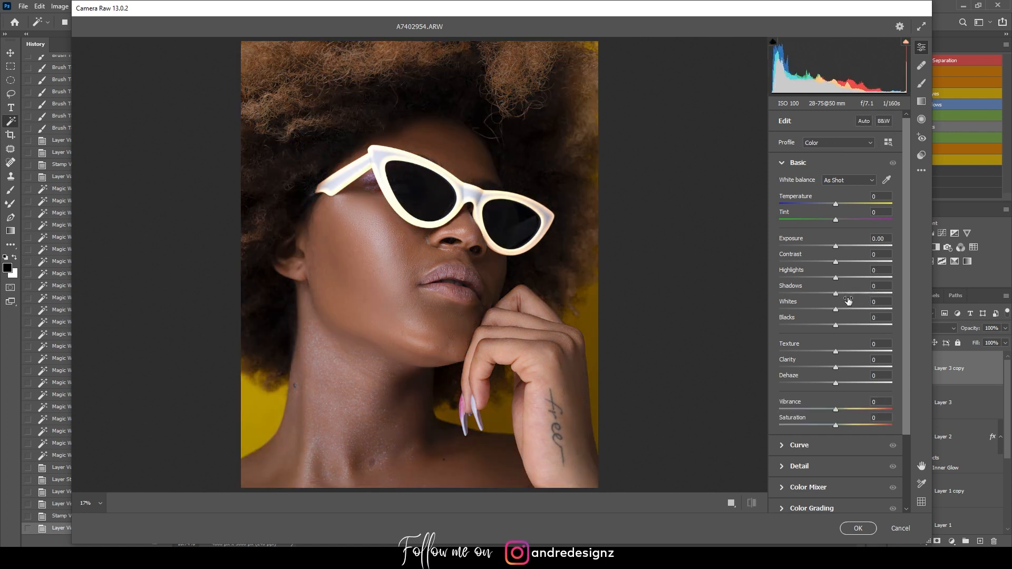
# Step: Set Dehaze and Texture to +12 and shift the Blue Primary hue in the calibration to -23
pyautogui.moveTo(837, 383); pyautogui.dragTo(846, 384)
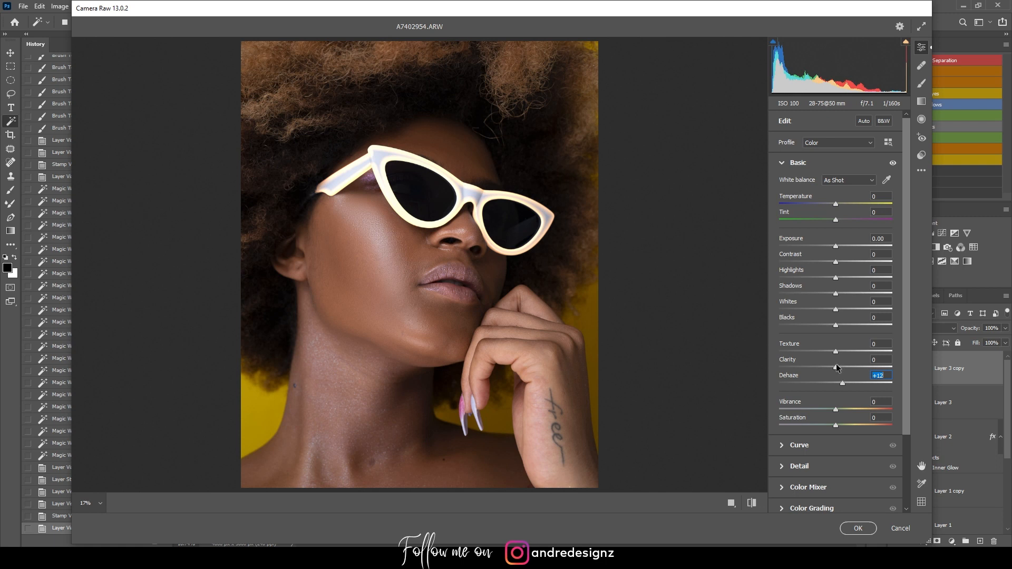
pyautogui.moveTo(838, 354); pyautogui.dragTo(843, 358)
pyautogui.scroll(-3, 845, 412)
pyautogui.click(782, 505)
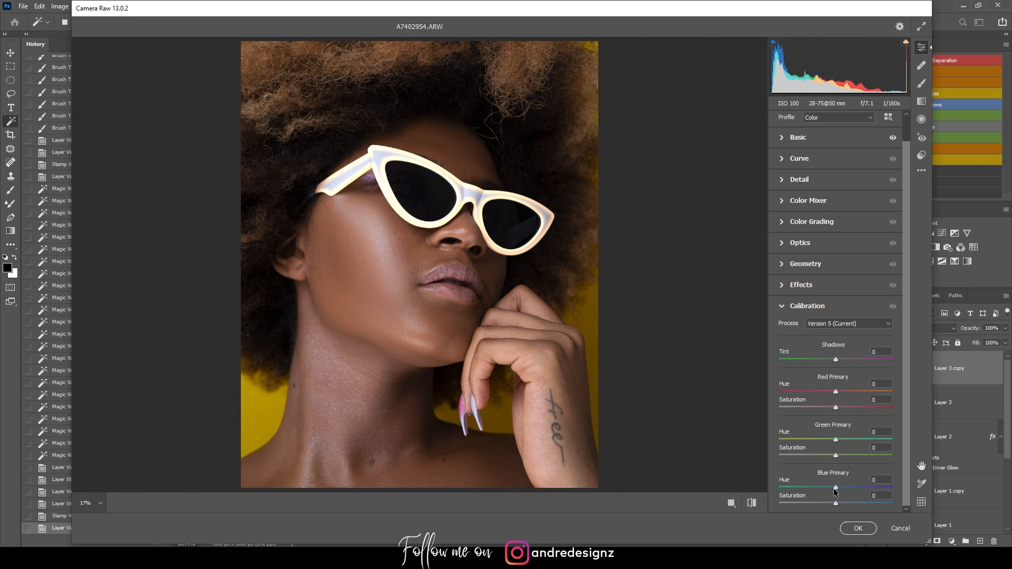
pyautogui.moveTo(833, 491); pyautogui.dragTo(822, 491)
# Step: Set Contrast to +9, compare the portrait before and after side by side, and apply the Camera Raw adjustments
pyautogui.moveTo(904, 408); pyautogui.dragTo(905, 351)
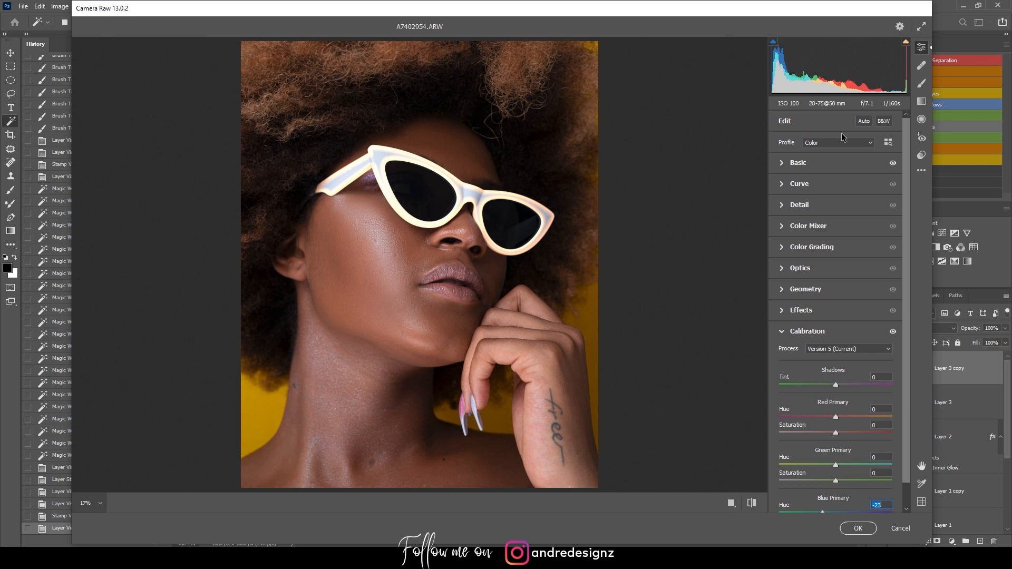
pyautogui.click(785, 164)
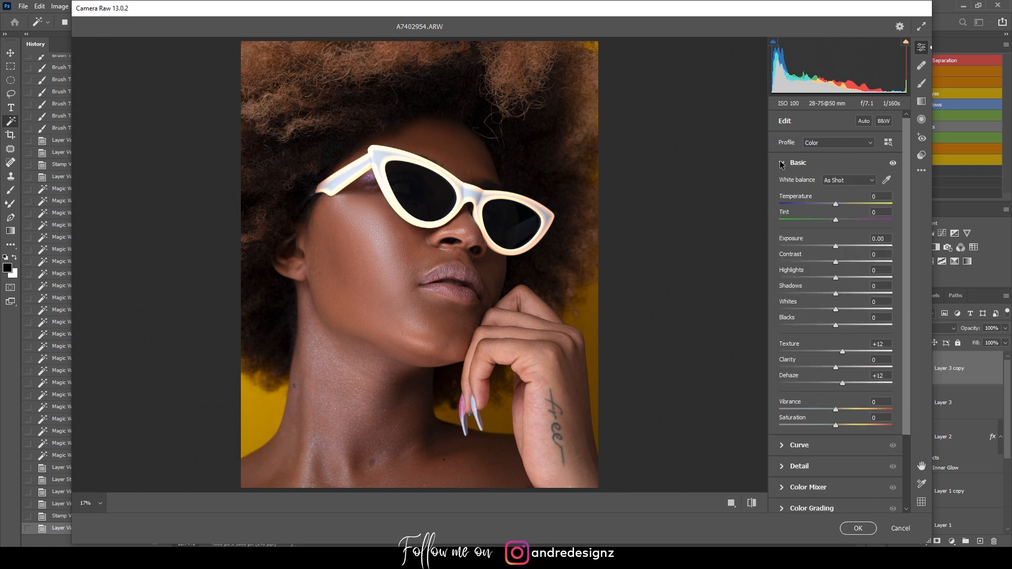
pyautogui.moveTo(836, 266)
pyautogui.mouseDown()
pyautogui.moveTo(822, 266)
pyautogui.moveTo(841, 266)
pyautogui.mouseUp()
pyautogui.click(734, 504)
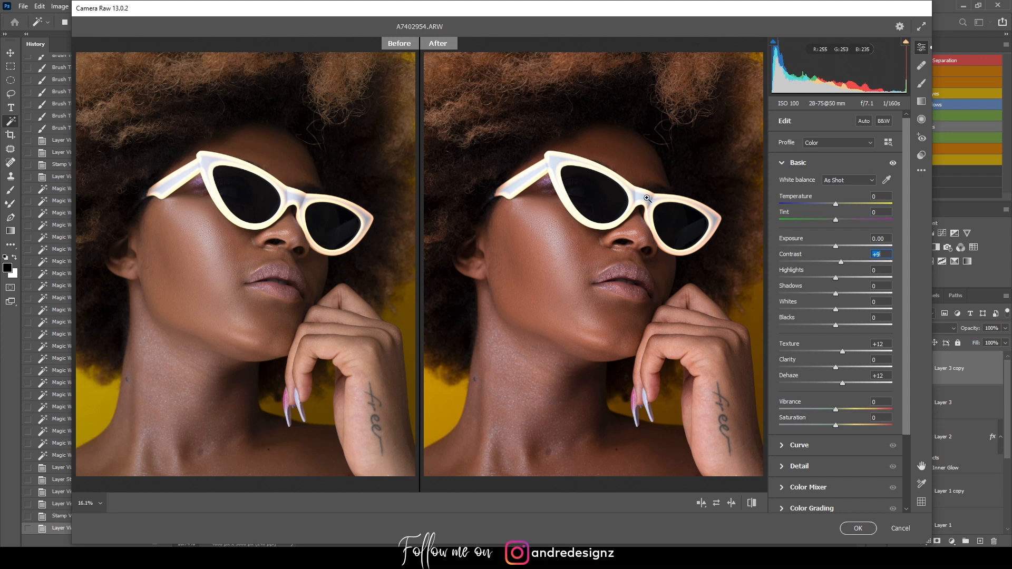
pyautogui.click(852, 528)
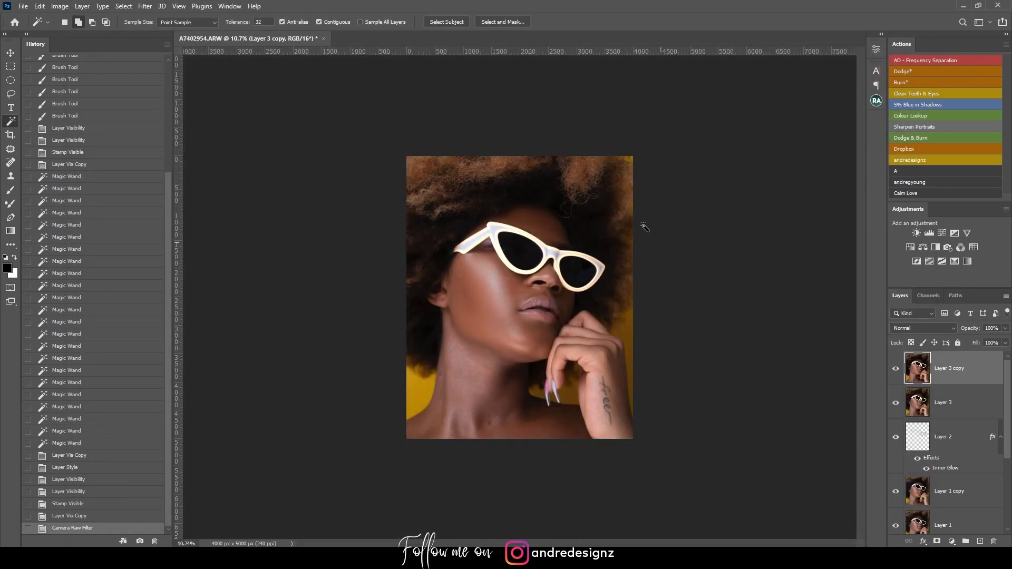
# Step: Inspect the filtered portrait up close and as a whole, especially the sunglasses' arm and the hair beside it
pyautogui.scroll(8, 519, 242)
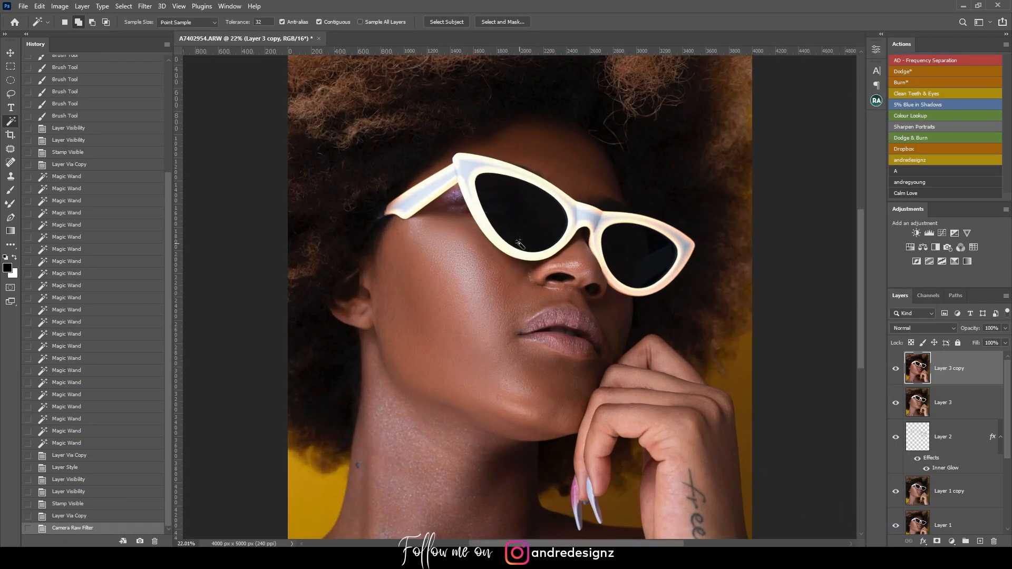
pyautogui.scroll(3, 398, 188)
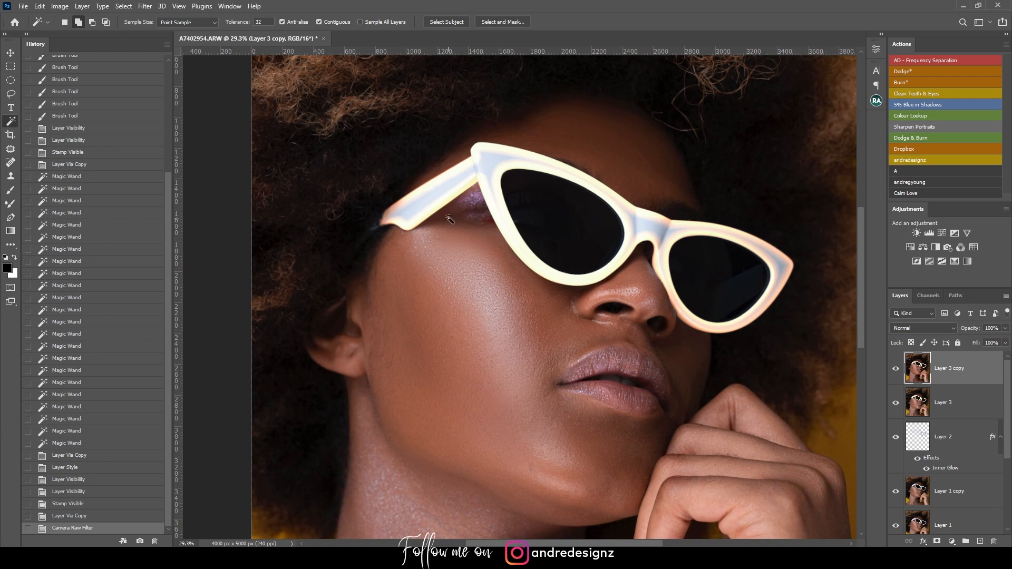
pyautogui.scroll(-8, 762, 250)
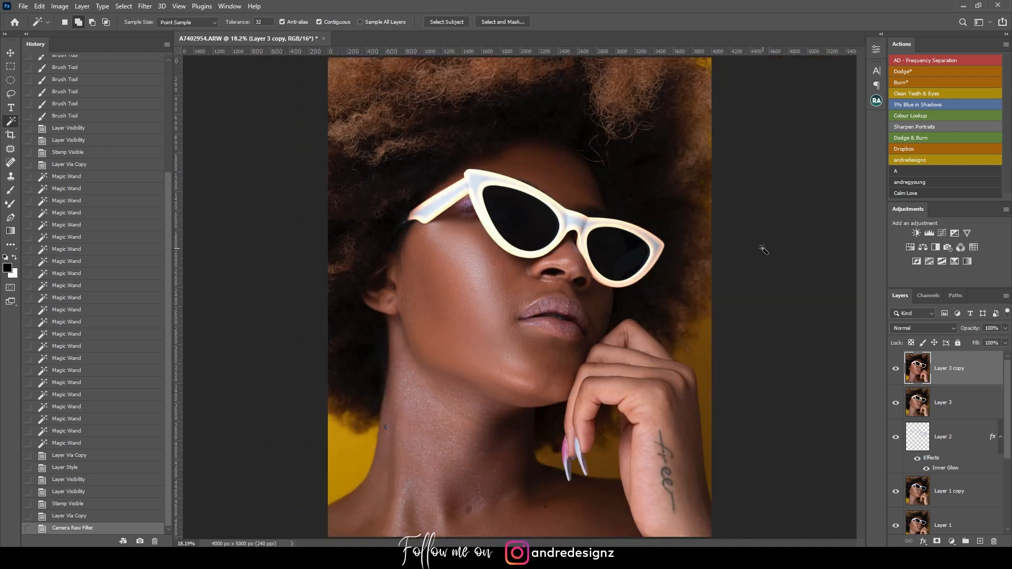
pyautogui.scroll(10, 451, 248)
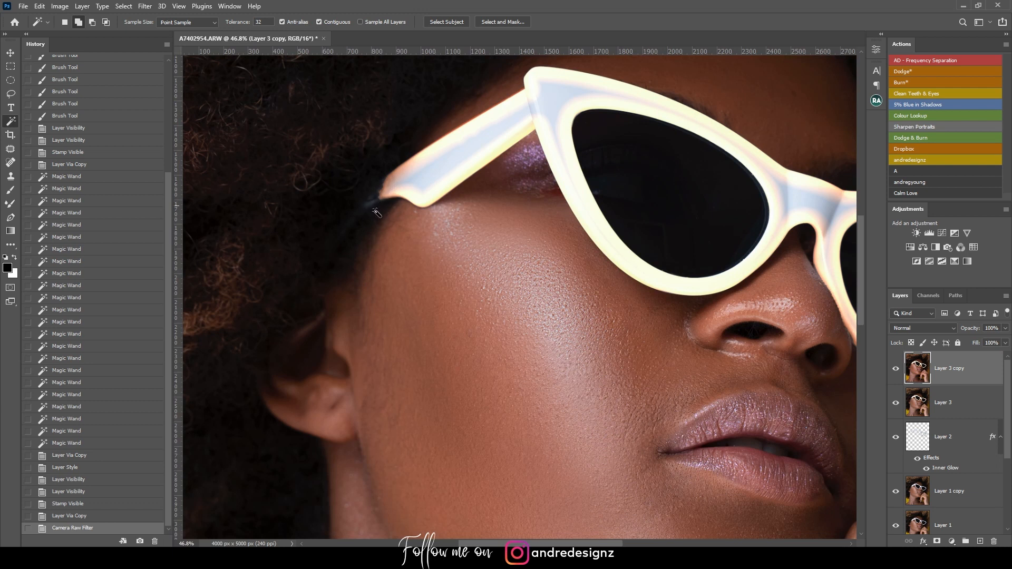
pyautogui.scroll(-3, 384, 205)
pyautogui.scroll(-3, 387, 204)
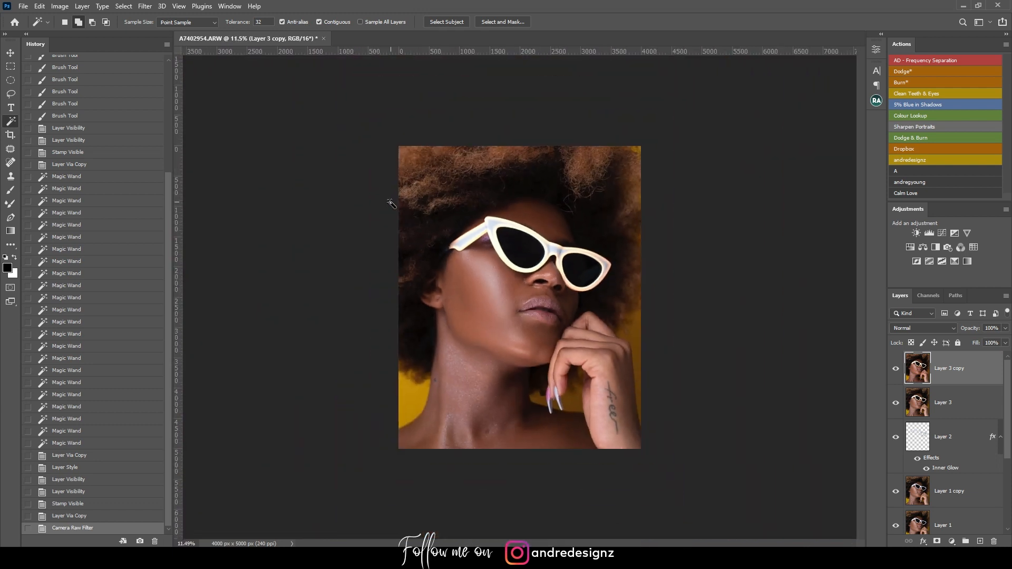
pyautogui.scroll(2, 441, 247)
pyautogui.scroll(2, 440, 247)
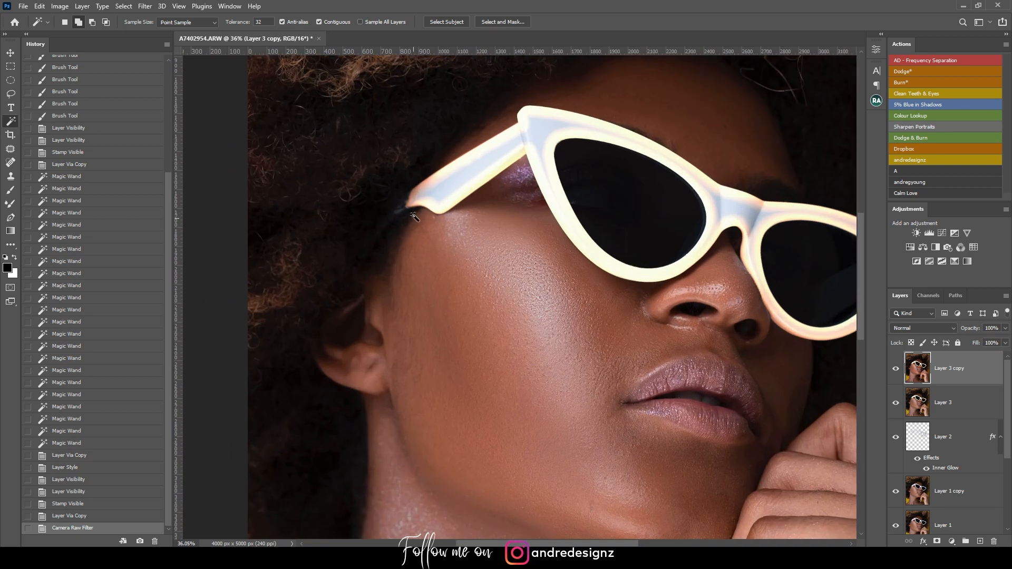
pyautogui.scroll(-3, 617, 283)
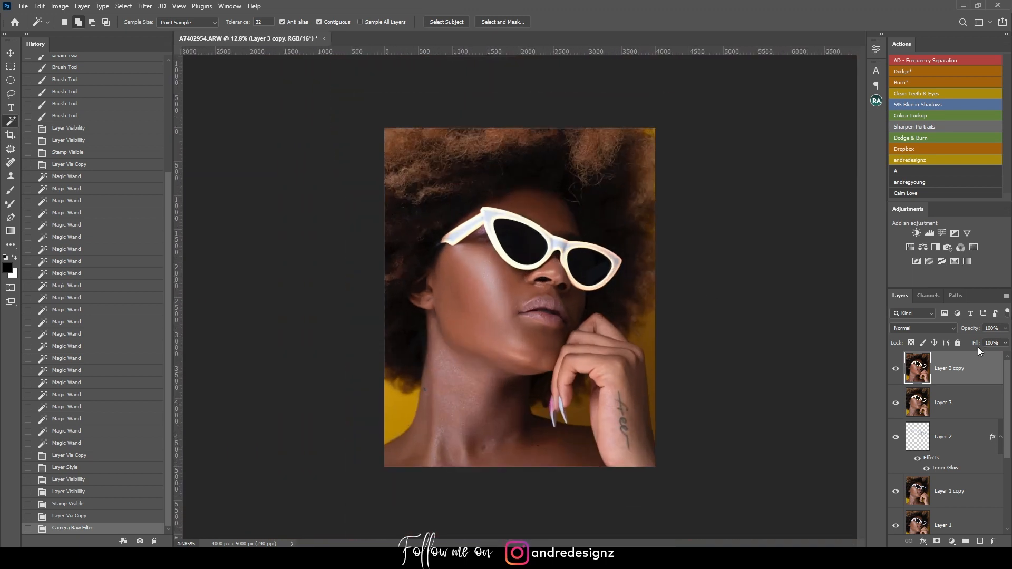
# Step: Add an empty layer above the filtered copy and set the Brush tool's flow to 100%
pyautogui.click(979, 542)
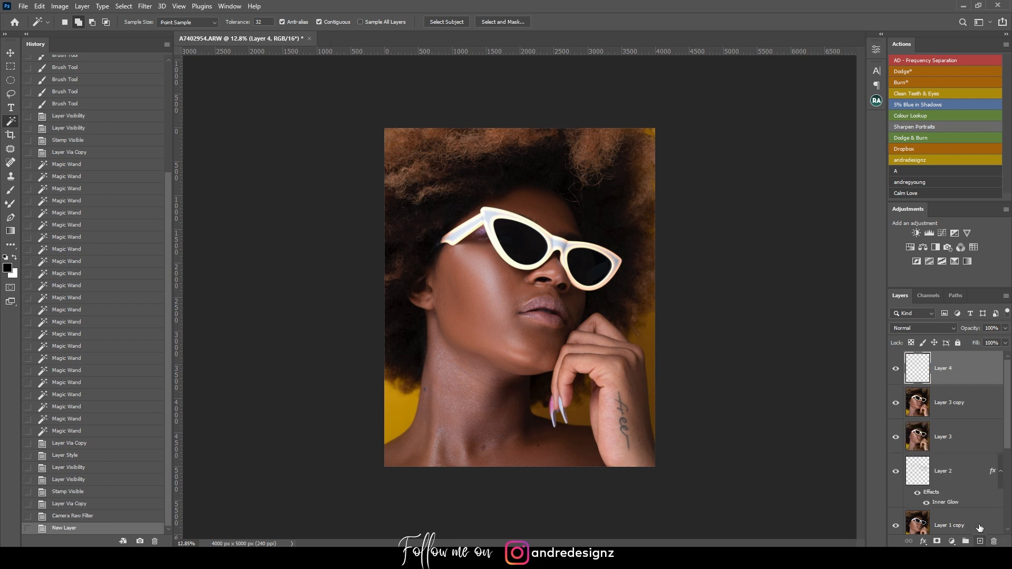
pyautogui.click(13, 192)
pyautogui.click(309, 25)
pyautogui.moveTo(343, 37); pyautogui.dragTo(368, 38)
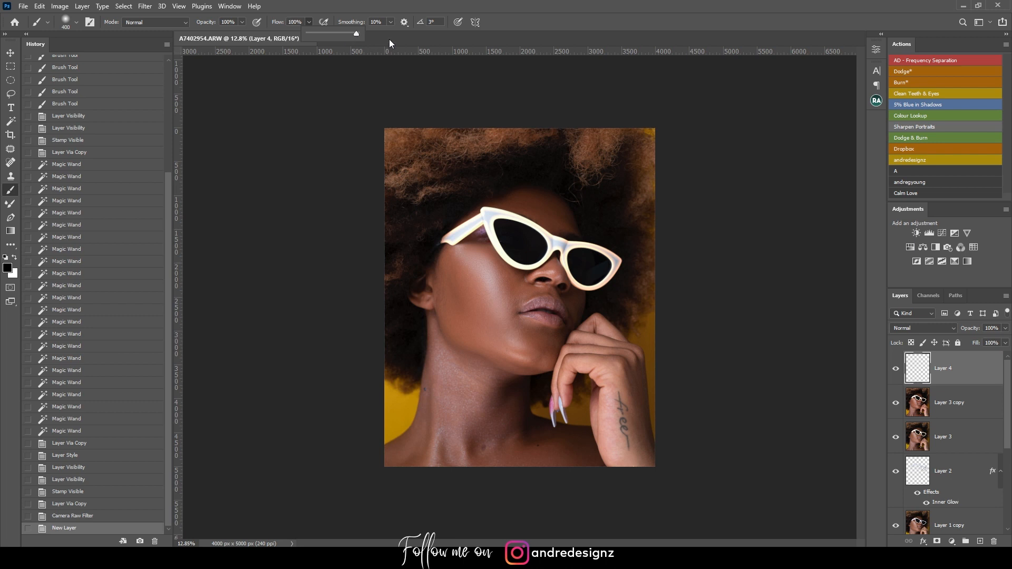
pyautogui.click(472, 4)
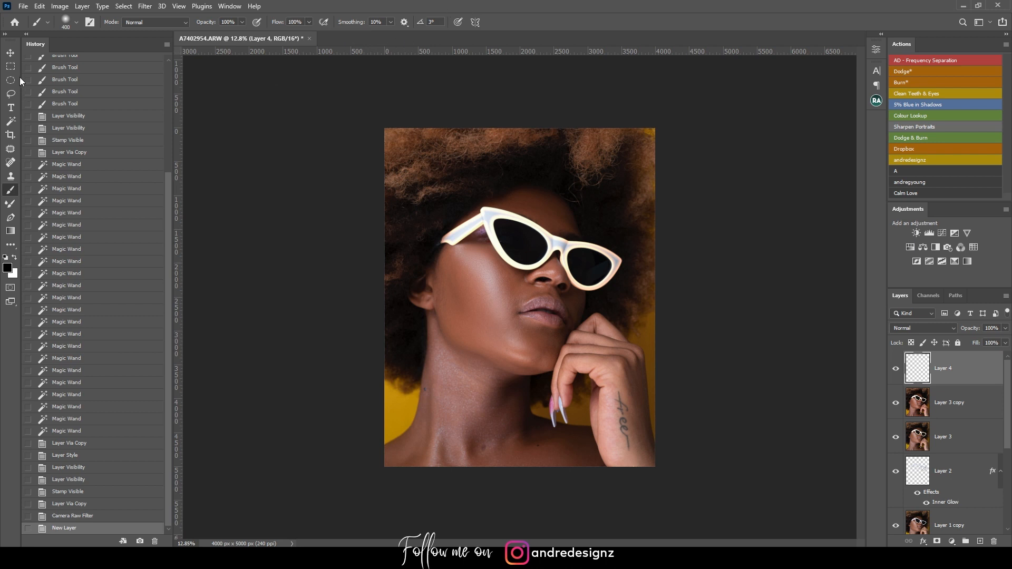
# Step: Enlarge the soft brush to 2800 px, try a black dab over the sunglasses' arm and hair, and undo the dab
pyautogui.press(']')
pyautogui.press(']')
pyautogui.press(']')
pyautogui.press(']')
pyautogui.press(']')
pyautogui.press(']')
pyautogui.press(']')
pyautogui.press(']')
pyautogui.press(']')
pyautogui.press(']')
pyautogui.press(']')
pyautogui.press(']')
pyautogui.press(']')
pyautogui.press(']')
pyautogui.press(']')
pyautogui.press(']')
pyautogui.press(']')
pyautogui.press(']')
pyautogui.press(']')
pyautogui.press(']')
pyautogui.press(']')
pyautogui.press(']')
pyautogui.press(']')
pyautogui.press(']')
pyautogui.press(']')
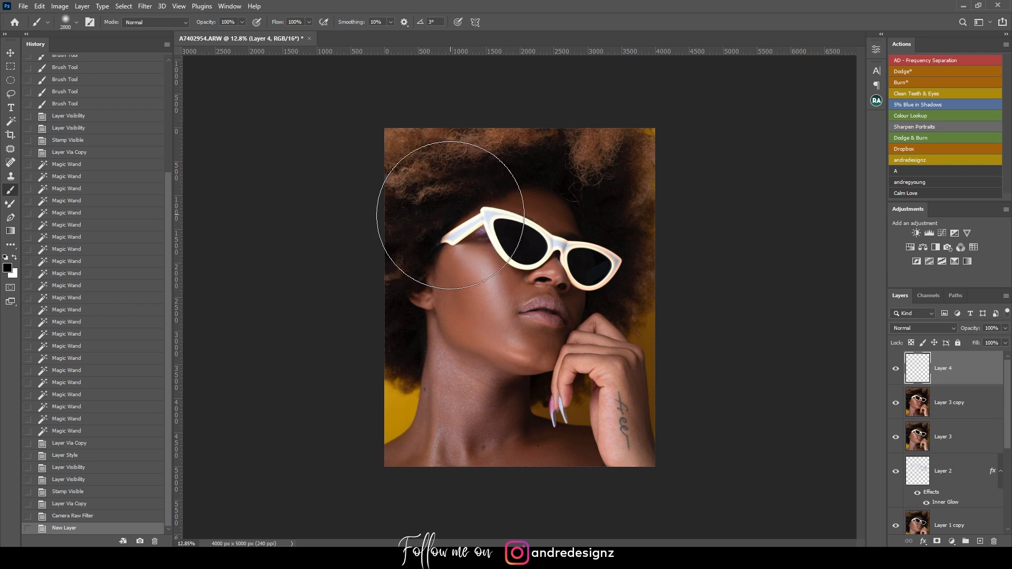
pyautogui.click(449, 215)
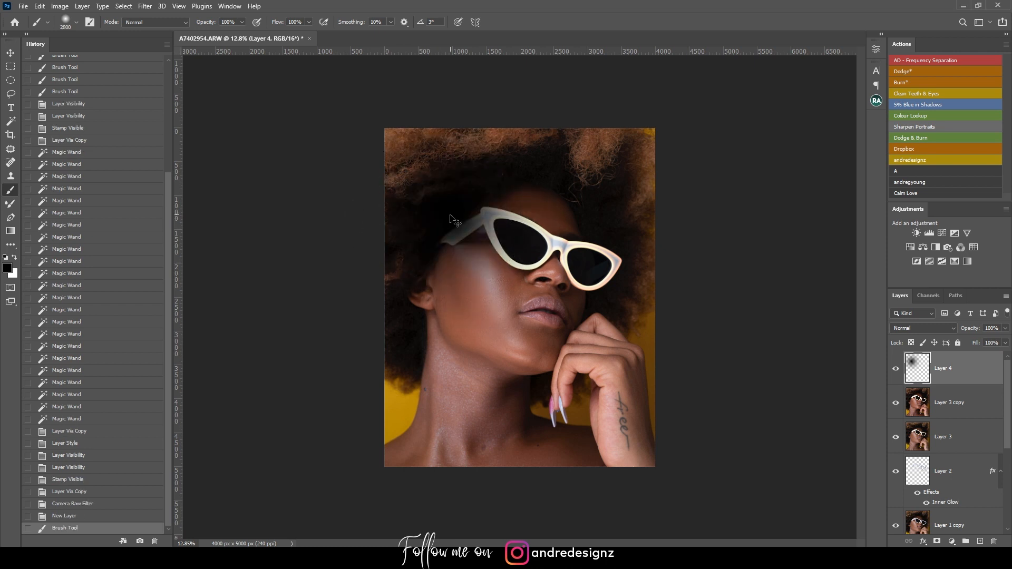
pyautogui.hotkey('ctrl', 'z')
# Step: Set the foreground colour to bright yellow #cad923, starting from a colour sampled from the portrait's yellow background
pyautogui.click(8, 267)
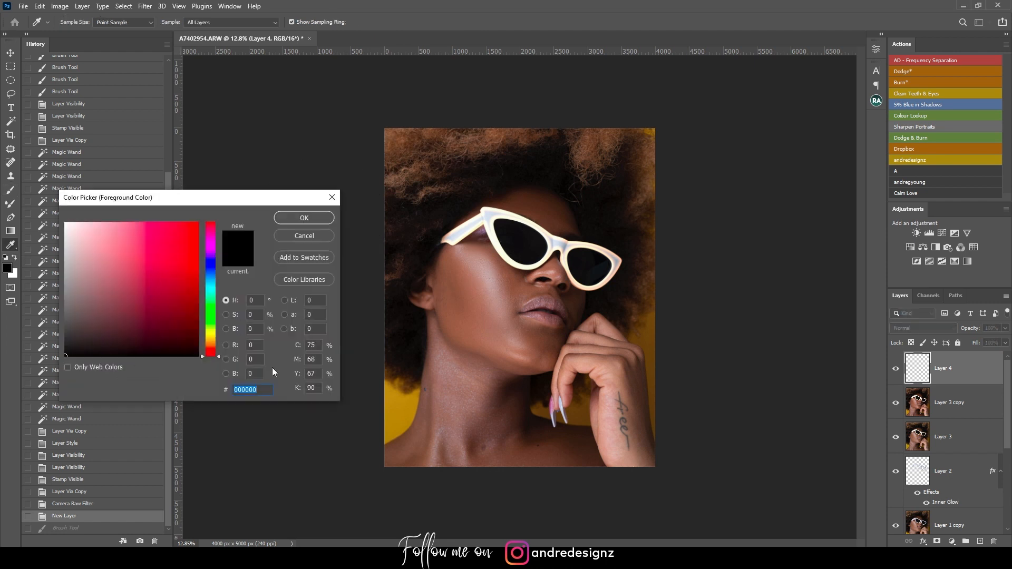
pyautogui.click(397, 397)
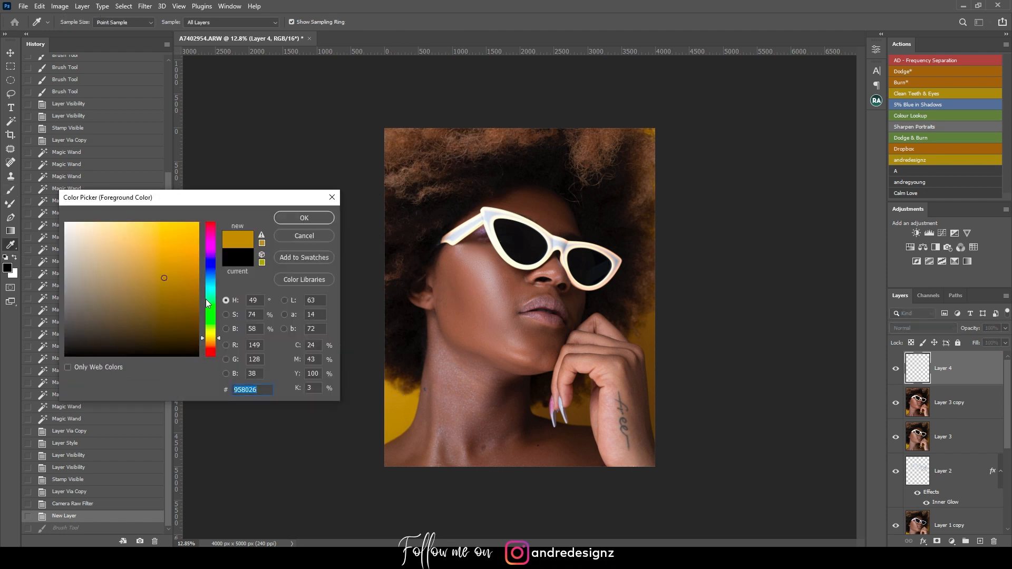
pyautogui.click(213, 329)
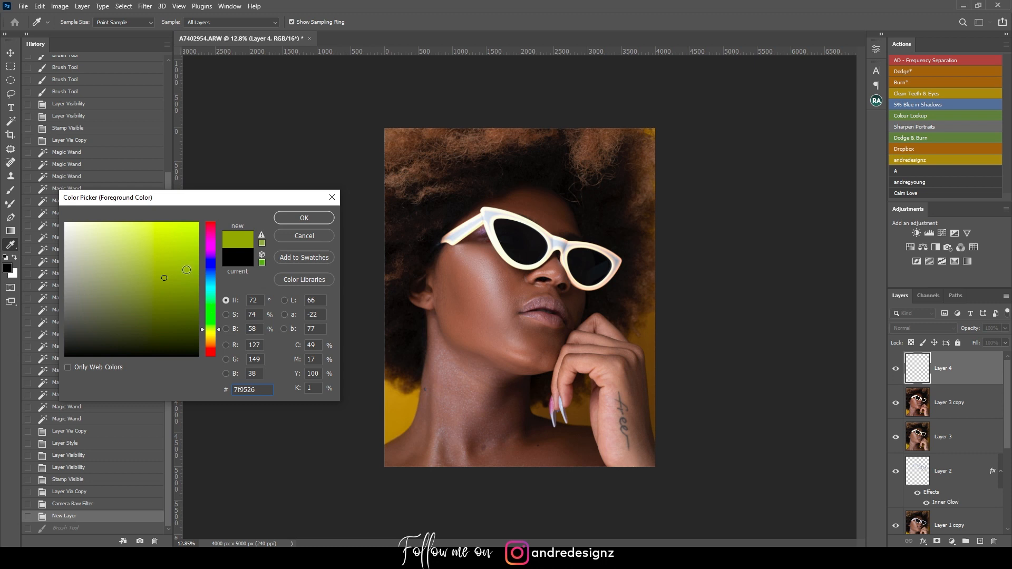
pyautogui.click(177, 242)
pyautogui.moveTo(220, 329); pyautogui.dragTo(219, 333)
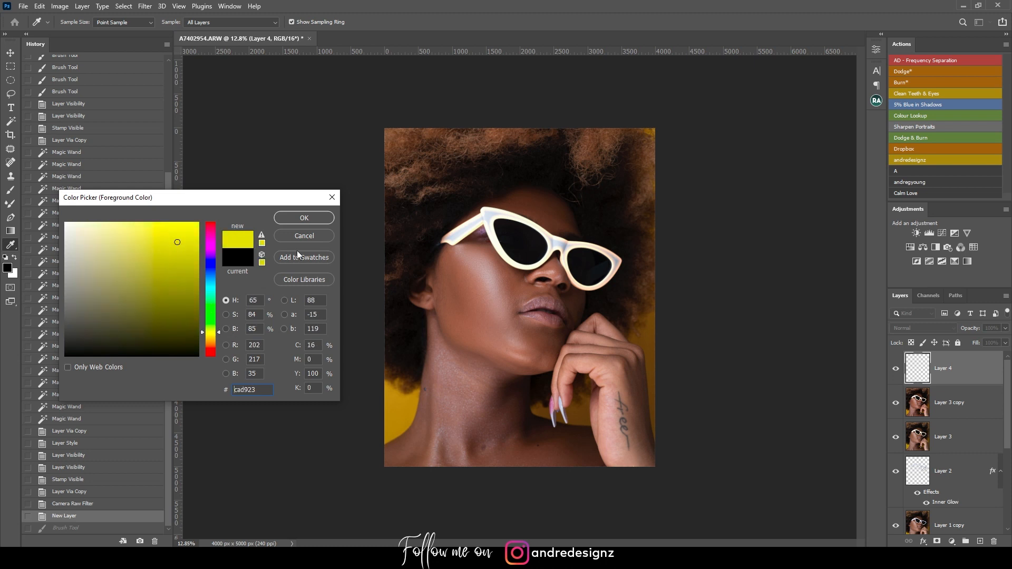
pyautogui.click(306, 217)
# Step: Enlarge the brush to 3100 px and paint one soft yellow dab on Layer 4 over the portrait's upper-left hair
pyautogui.press('b')
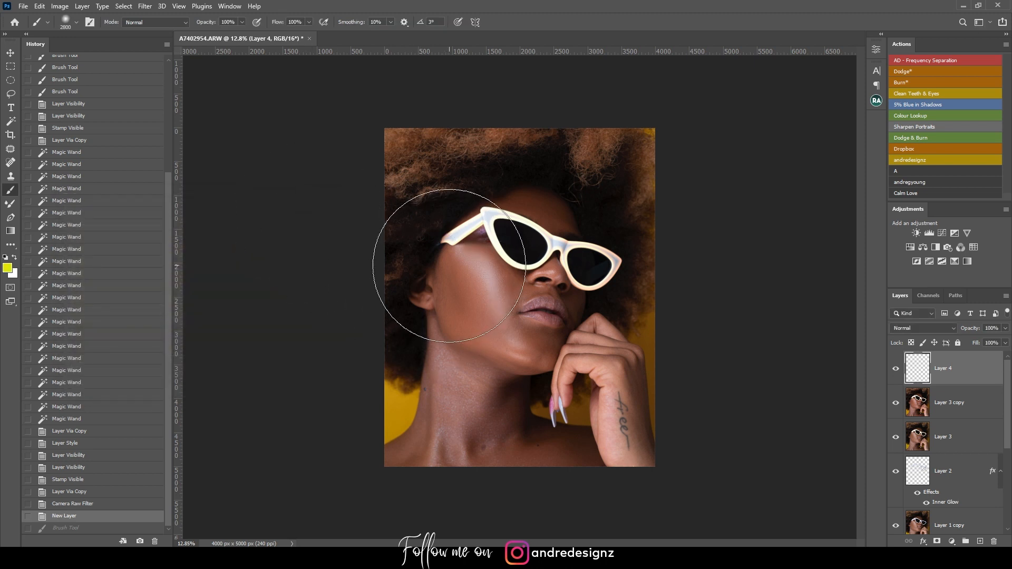
pyautogui.press(']')
pyautogui.press(']')
pyautogui.press(']')
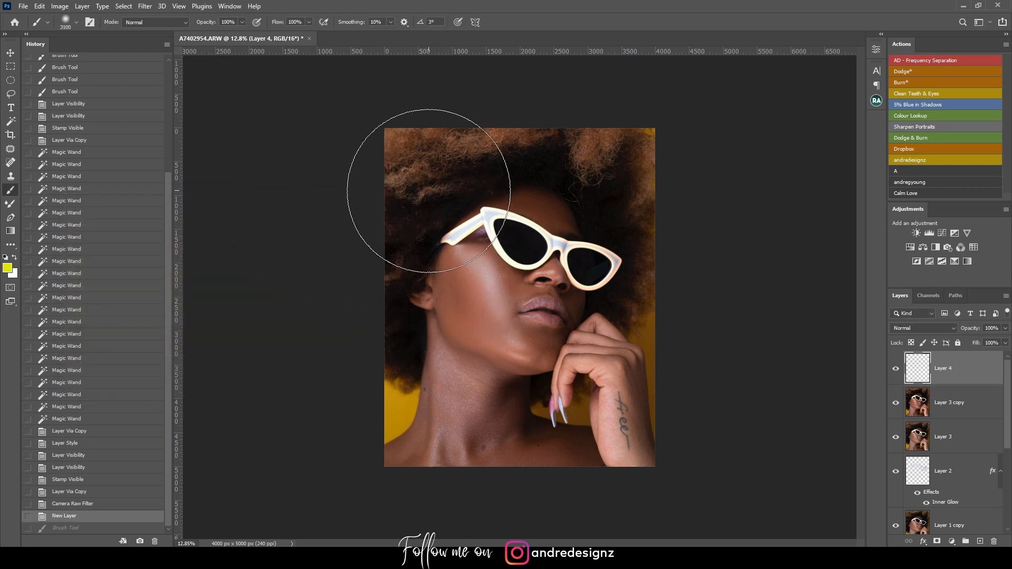
pyautogui.click(425, 192)
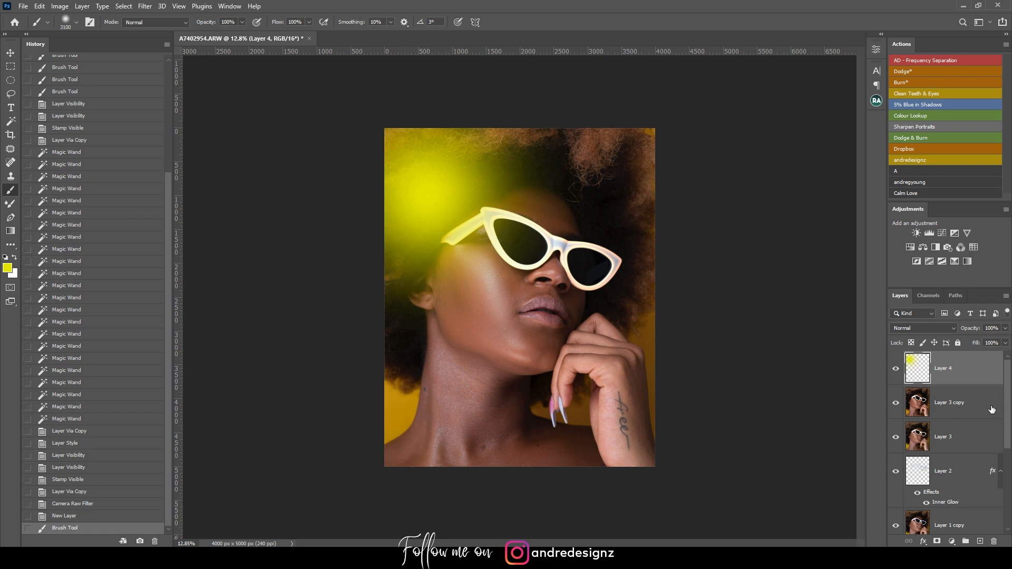
# Step: Try successive blend modes such as Multiply and Darker Color in Layer 4's blending options, and settle on Soft Light
pyautogui.rightClick(956, 365)
pyautogui.click(880, 118)
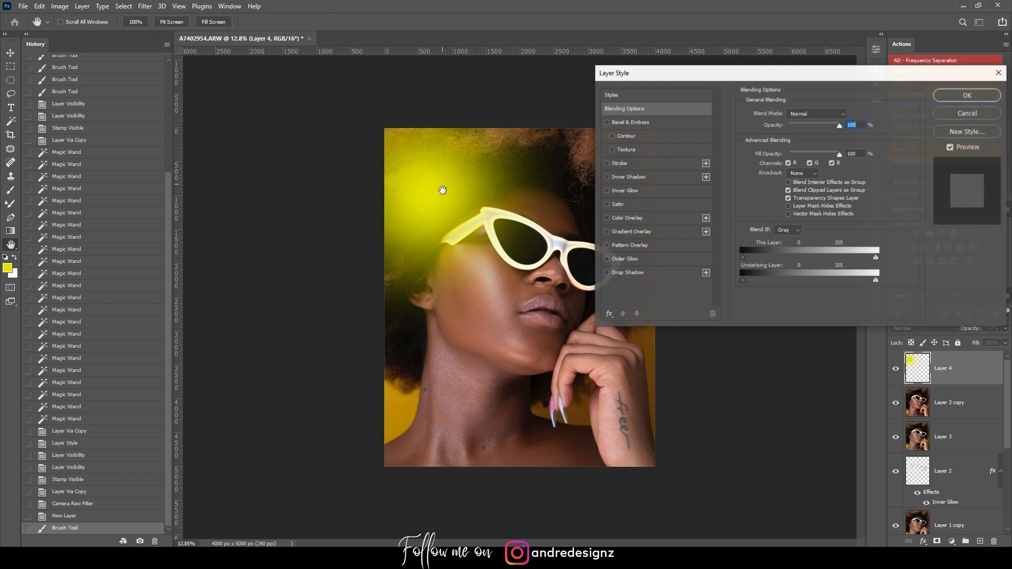
pyautogui.moveTo(804, 74); pyautogui.dragTo(875, 65)
pyautogui.click(897, 105)
pyautogui.click(898, 105)
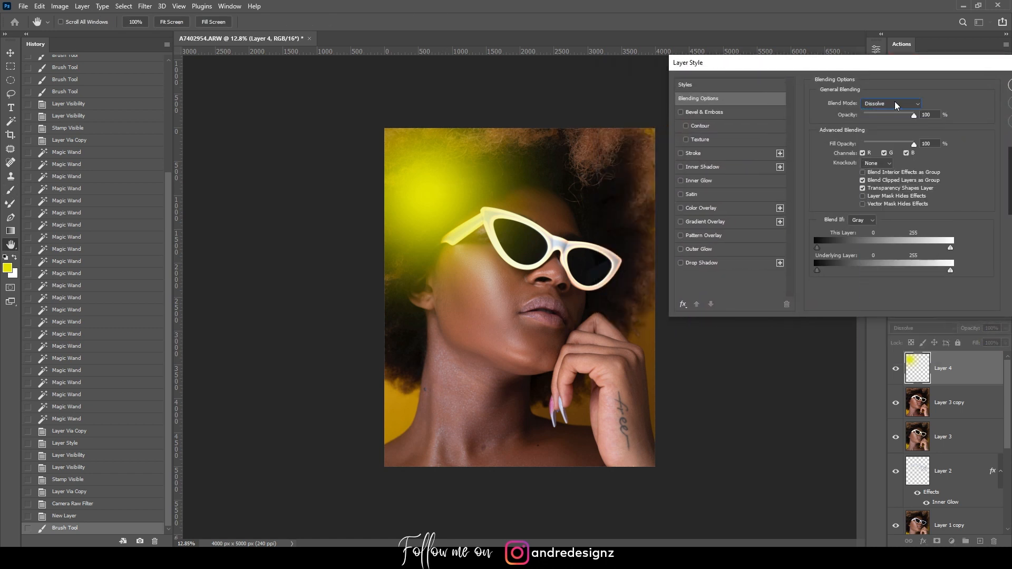
pyautogui.press('Down')
pyautogui.press('Down')
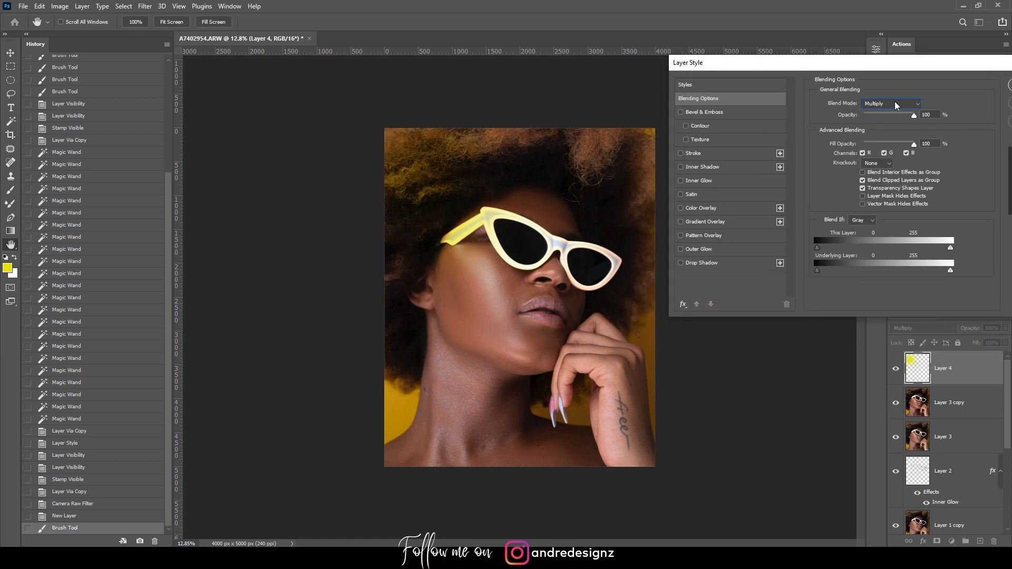
pyautogui.press('Down')
pyautogui.press('Down')
pyautogui.press('Down')
pyautogui.press('Down')
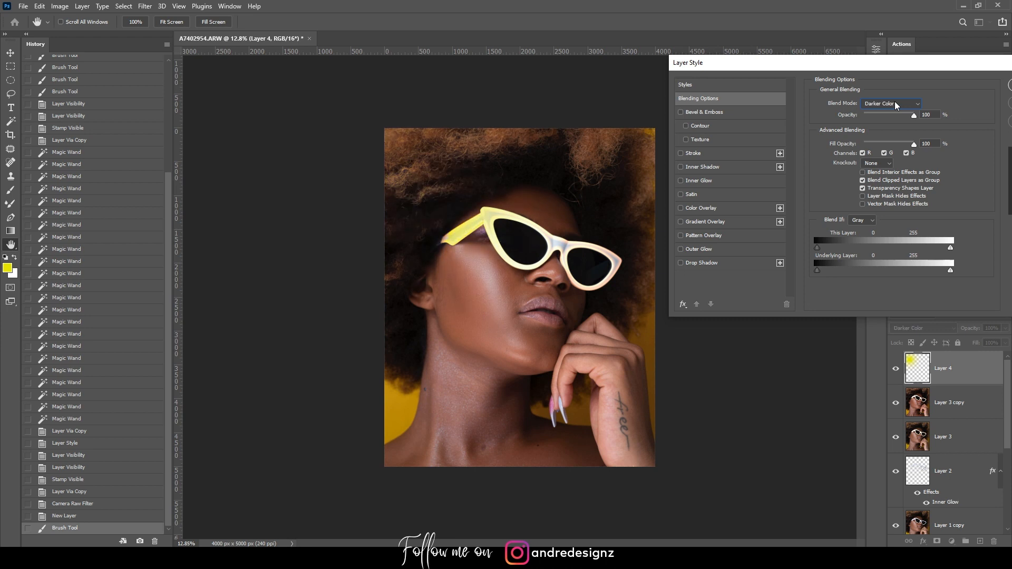
pyautogui.press('Up')
pyautogui.press('Down')
pyautogui.press('Down')
pyautogui.press('Down')
pyautogui.press('Down')
pyautogui.press('Down')
pyautogui.press('Down')
pyautogui.press('Down')
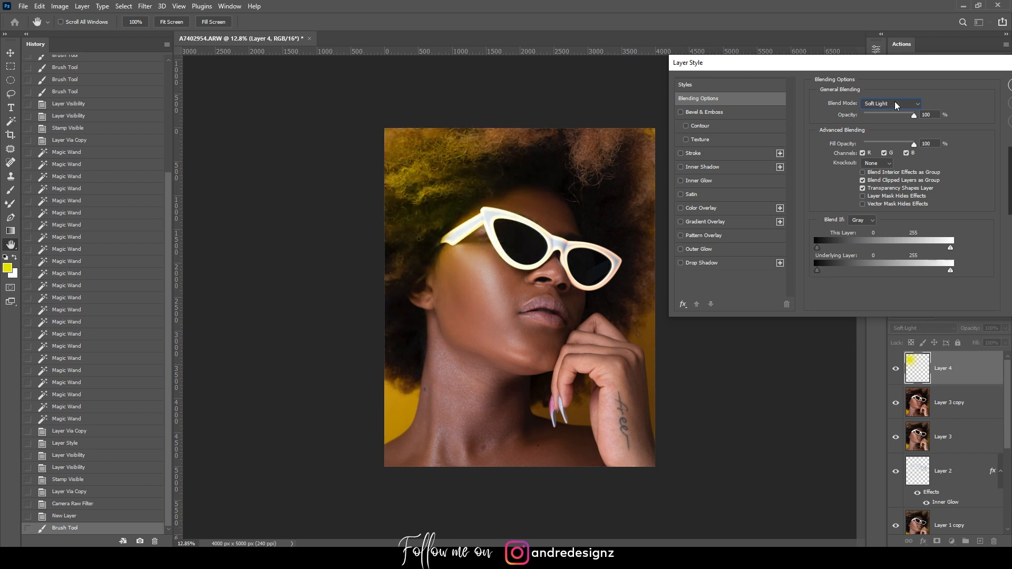
pyautogui.press('Down')
# Step: Set Layer 4's fill opacity to 88%, split its Underlying Layer black Blend If slider to 0 / 91, and apply the settings
pyautogui.moveTo(914, 144)
pyautogui.mouseDown()
pyautogui.moveTo(864, 146)
pyautogui.moveTo(907, 151)
pyautogui.mouseUp()
pyautogui.moveTo(818, 270); pyautogui.dragTo(858, 275)
pyautogui.moveTo(818, 277); pyautogui.dragTo(867, 271)
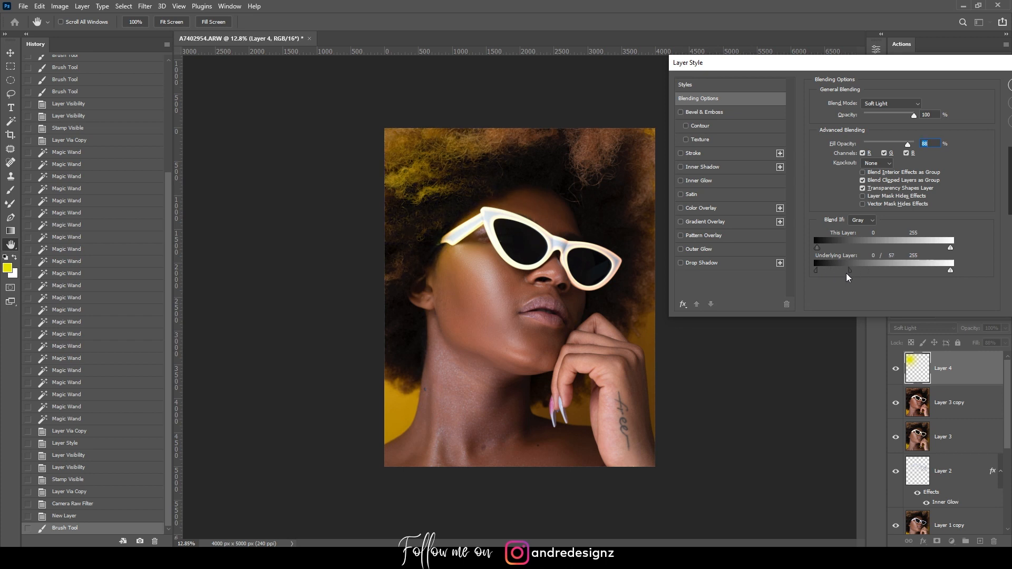
pyautogui.moveTo(837, 275); pyautogui.dragTo(885, 276)
pyautogui.moveTo(991, 62); pyautogui.dragTo(898, 62)
pyautogui.click(944, 88)
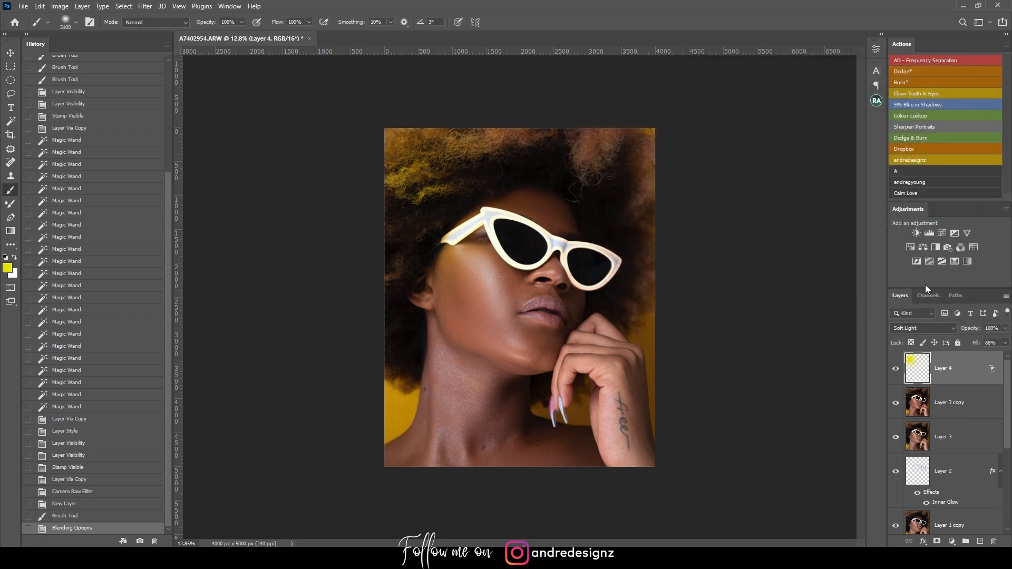
# Step: On a new layer above Layer 4, paint a soft dab in pink #b48da1, sampled from the fingernail, over the upper-right hair
pyautogui.click(979, 542)
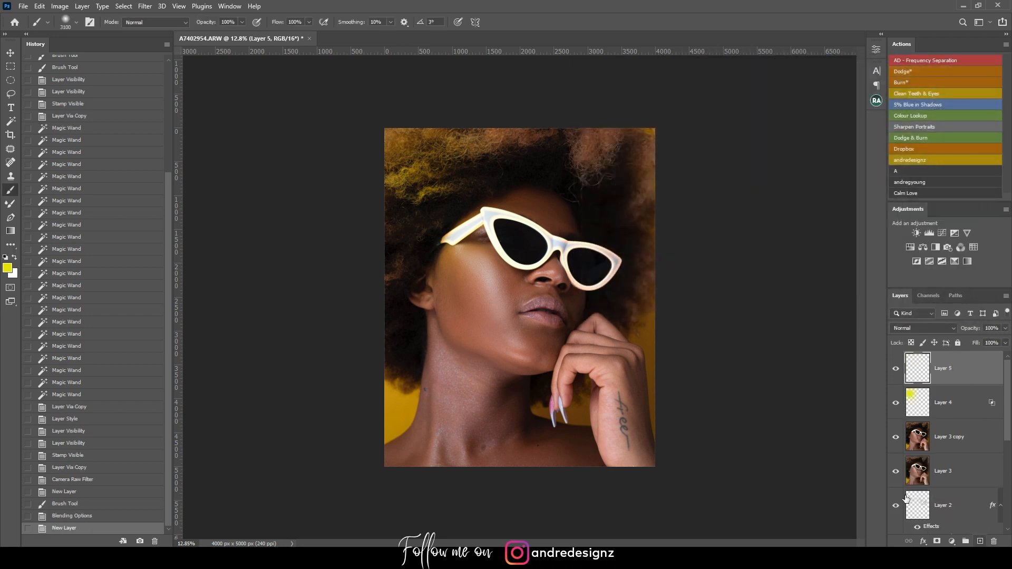
pyautogui.click(8, 269)
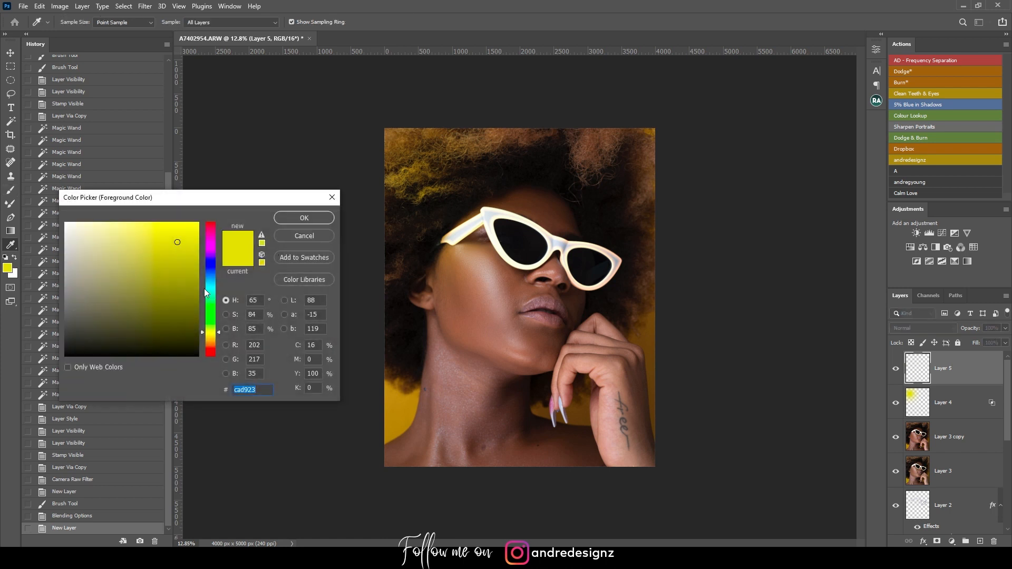
pyautogui.click(556, 402)
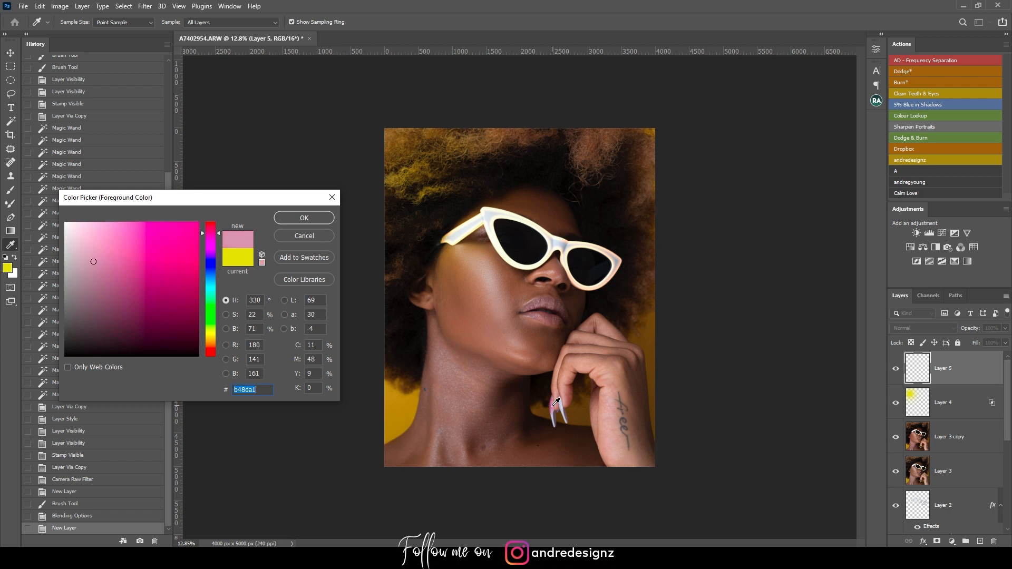
pyautogui.click(304, 218)
pyautogui.press('b')
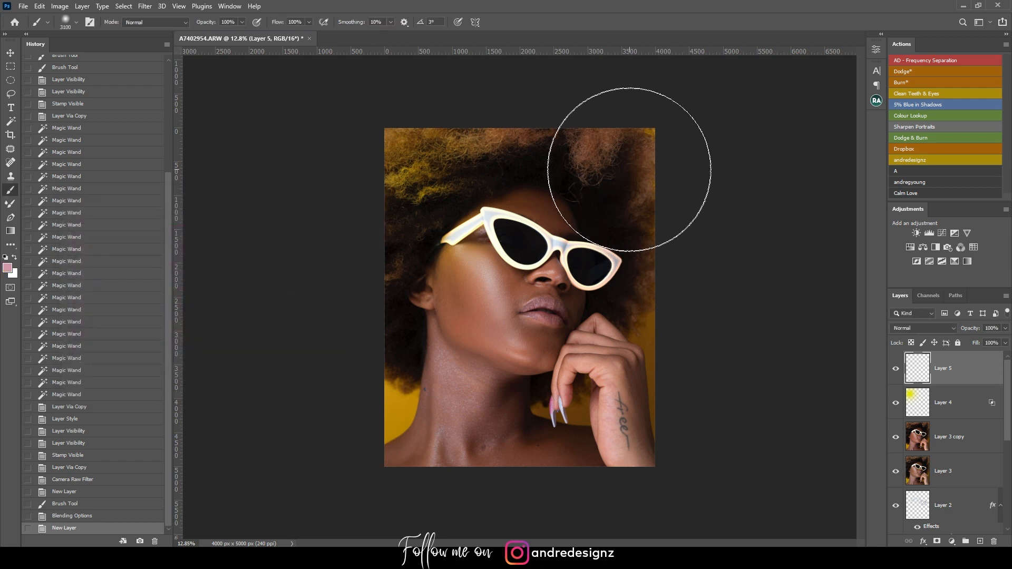
pyautogui.moveTo(632, 162); pyautogui.dragTo(628, 168)
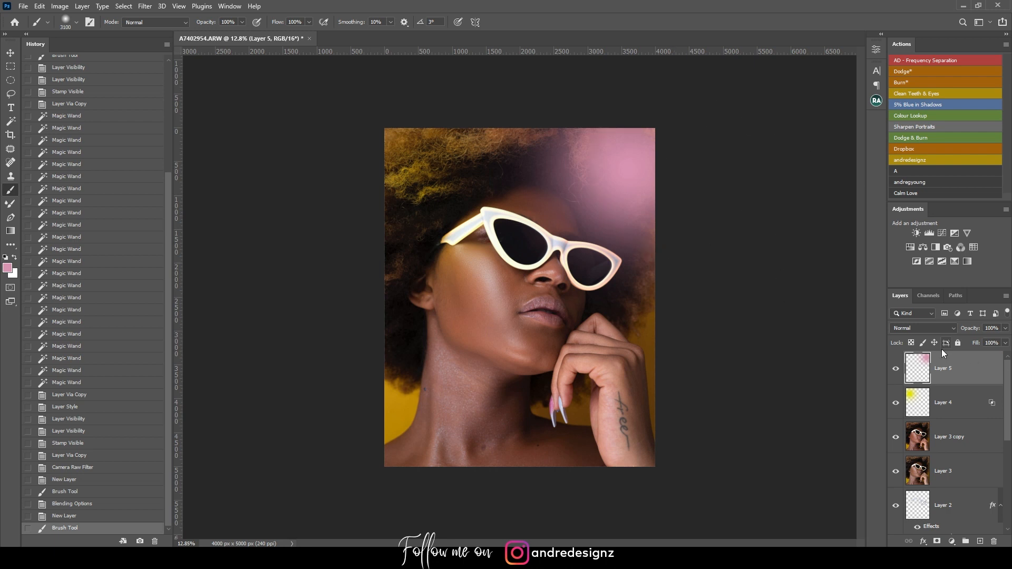
# Step: Copy Layer 4's layer style and paste it onto Layer 5
pyautogui.click(953, 402)
pyautogui.rightClick(953, 402)
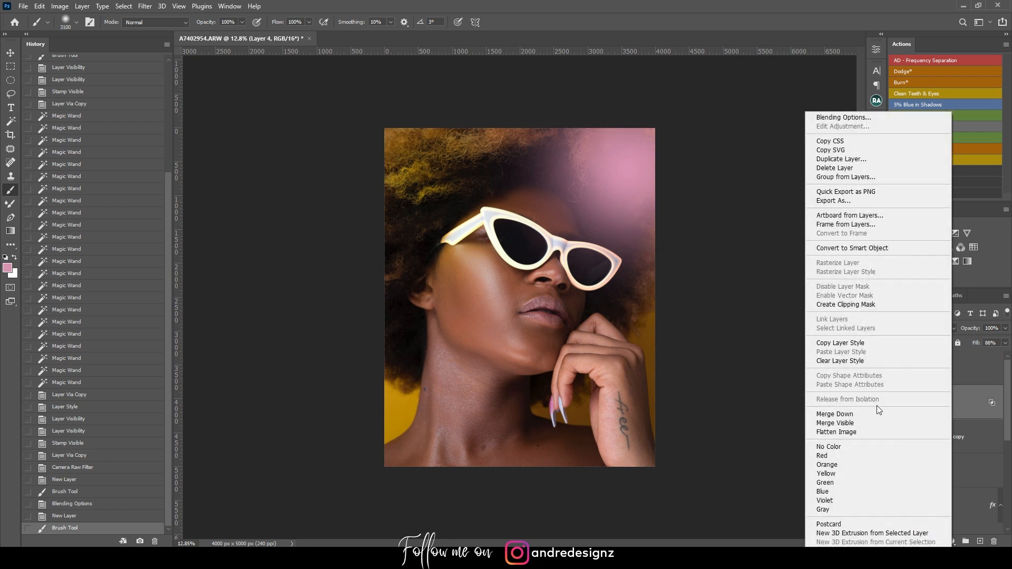
pyautogui.click(863, 344)
pyautogui.click(973, 364)
pyautogui.rightClick(973, 362)
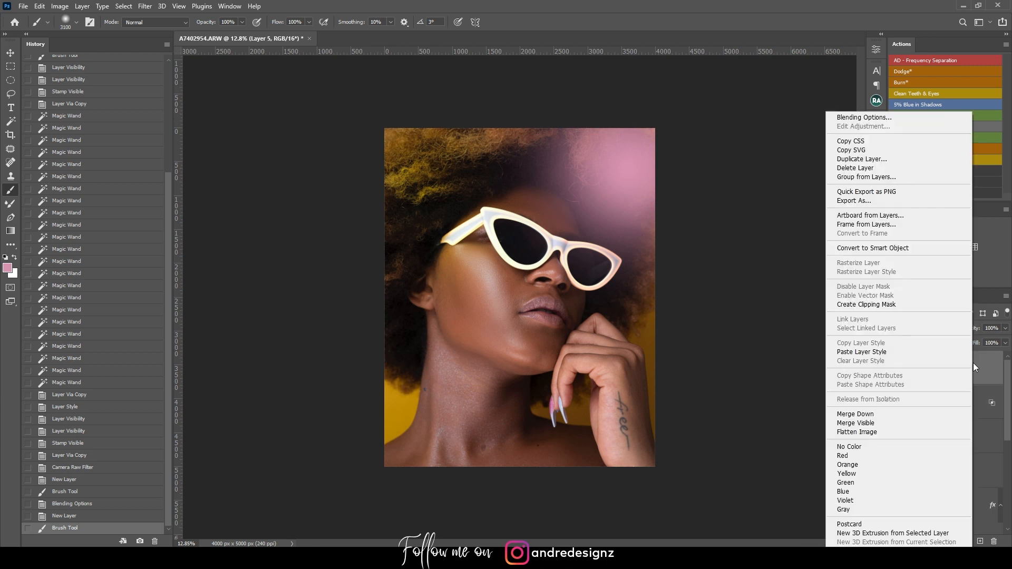
pyautogui.click(891, 351)
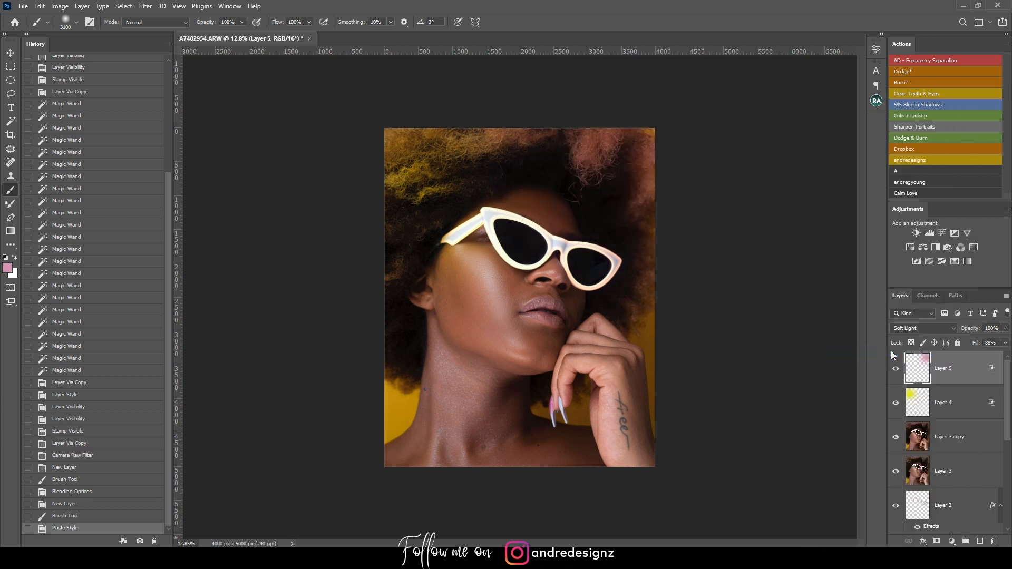
# Step: Toggle Layer 5's visibility to compare the portrait with and without the pink light
pyautogui.click(895, 368)
pyautogui.click(896, 368)
pyautogui.click(895, 368)
pyautogui.click(896, 368)
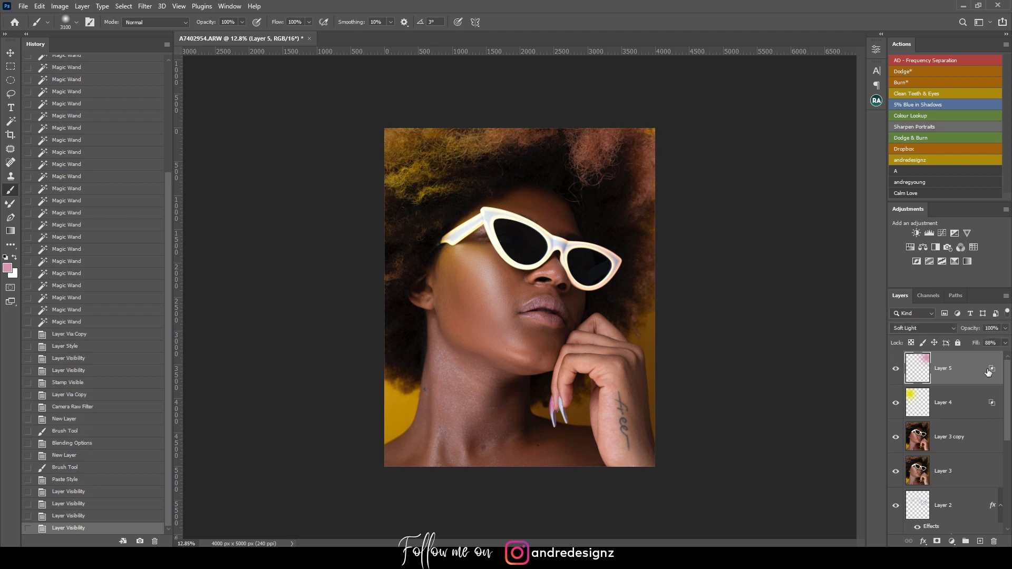
# Step: Examine Layer 5's blending options and preview alternative blend modes such as Linear Burn and Color Burn, then cancel
pyautogui.doubleClick(958, 364)
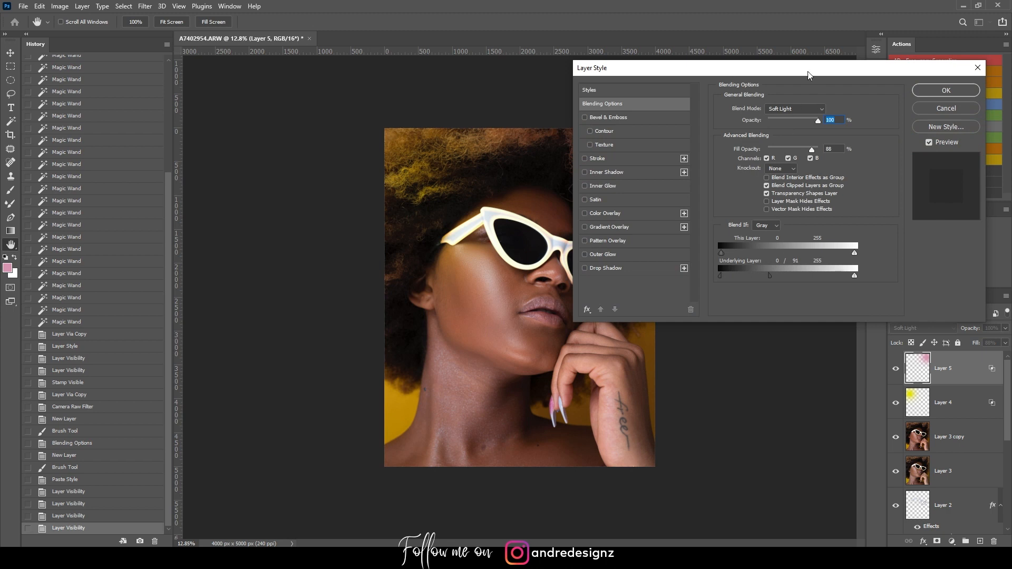
pyautogui.moveTo(805, 67); pyautogui.dragTo(281, 37)
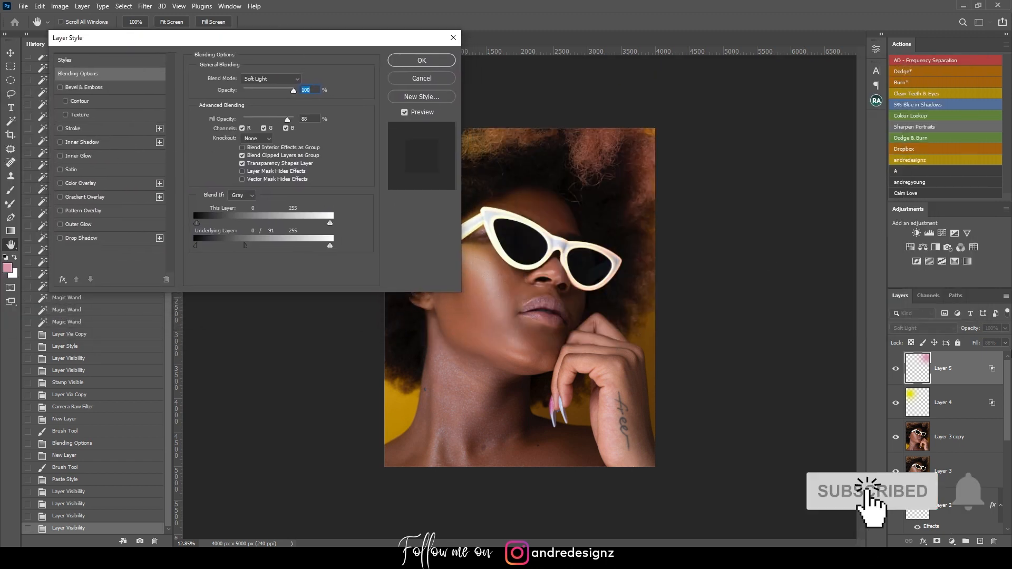
pyautogui.press('Return')
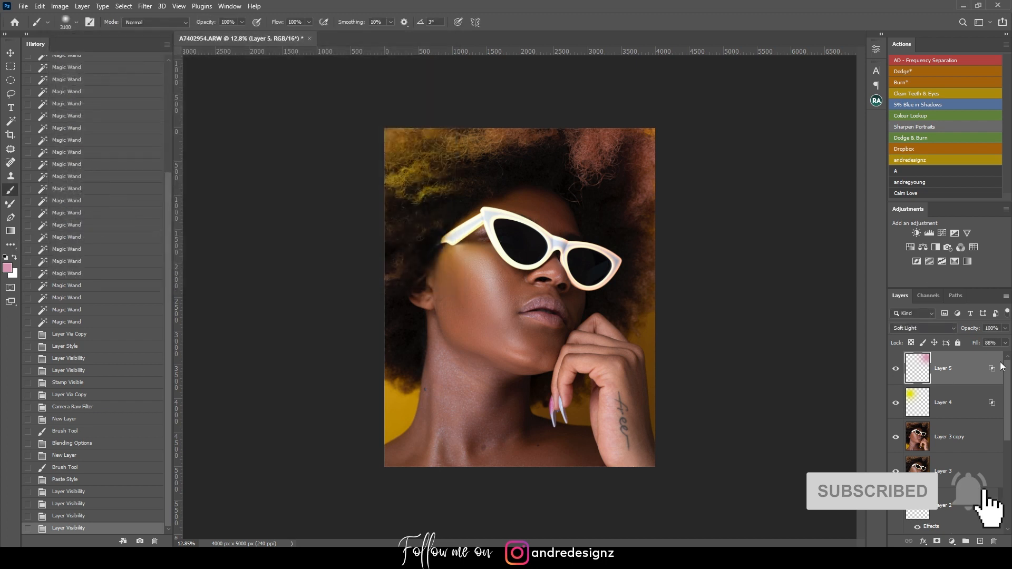
pyautogui.doubleClick(991, 372)
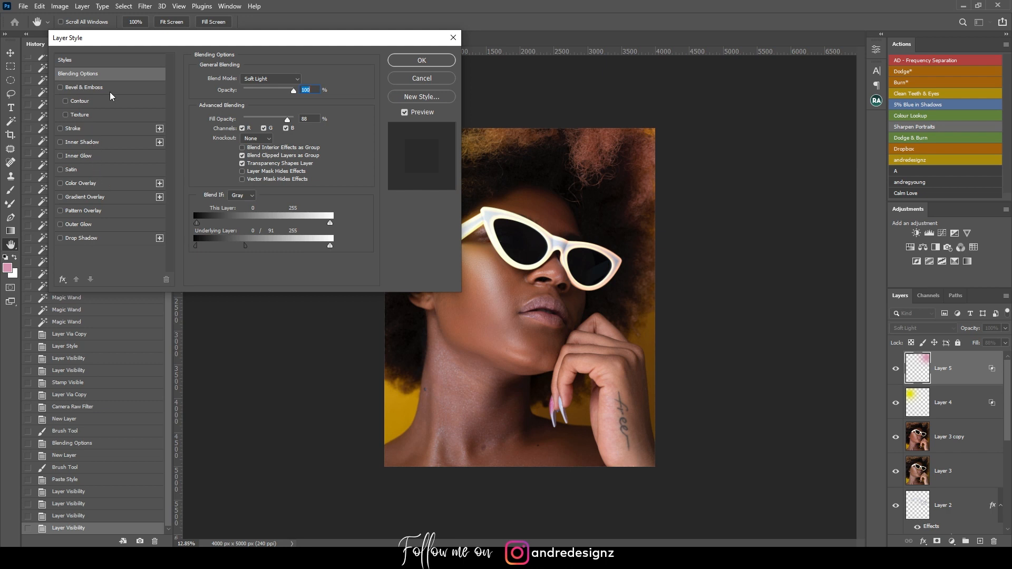
pyautogui.click(281, 79)
pyautogui.click(280, 79)
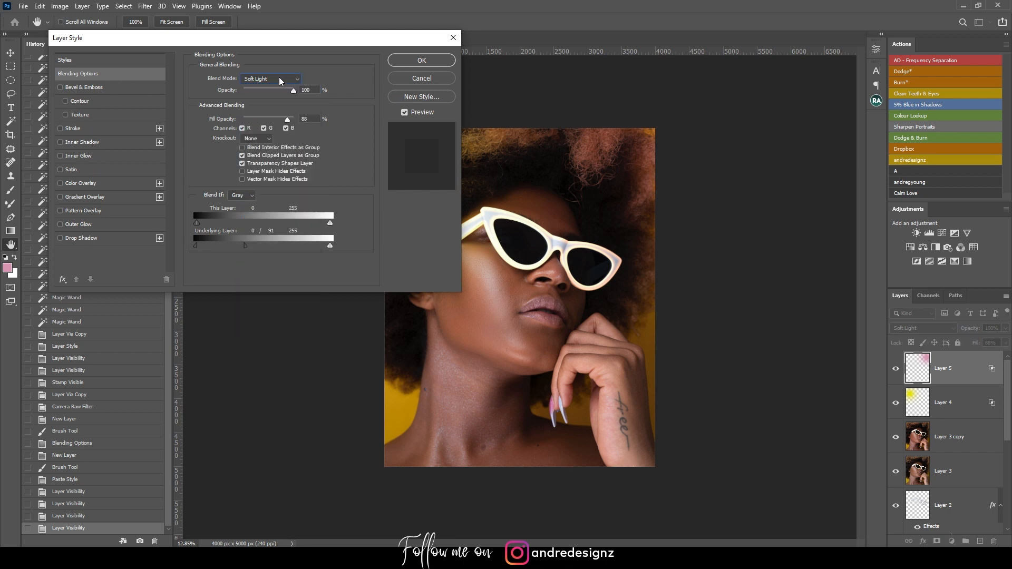
pyautogui.click(280, 79)
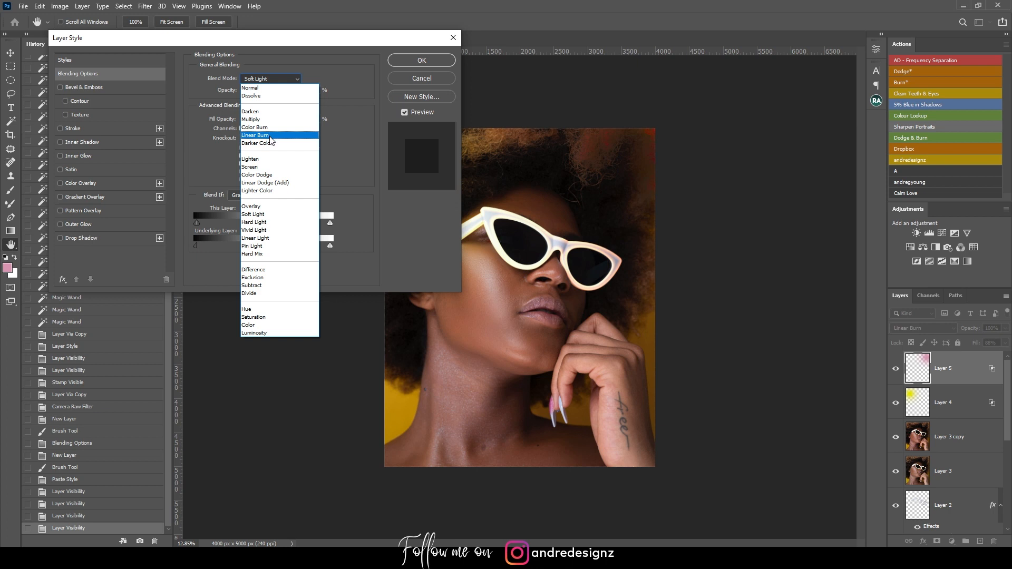
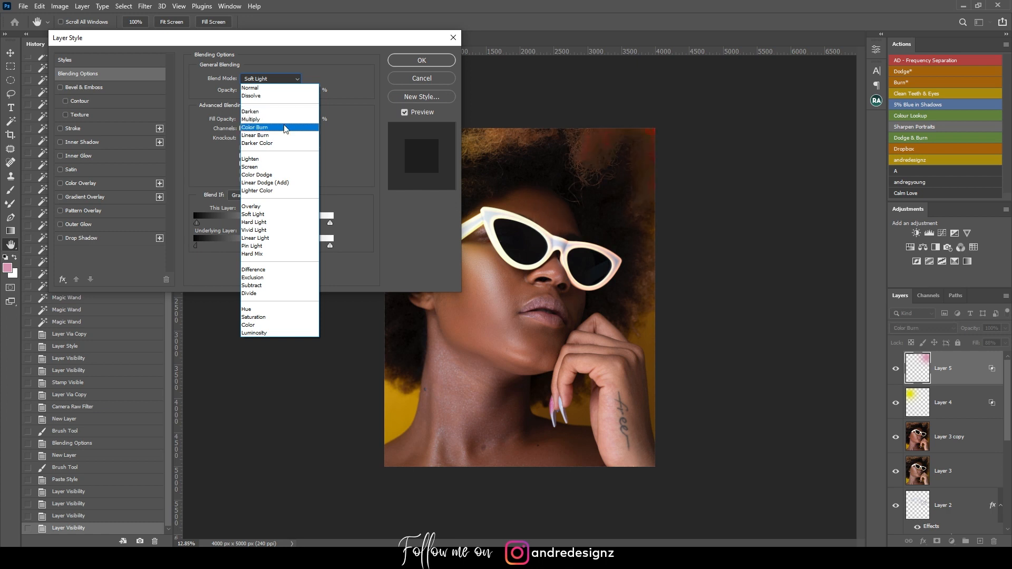
pyautogui.click(432, 77)
pyautogui.click(434, 78)
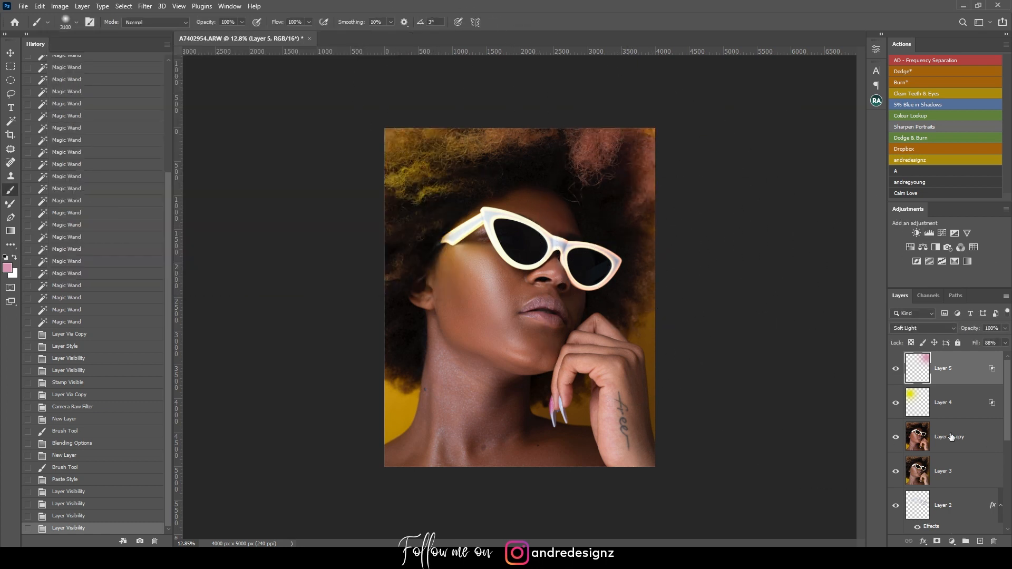
# Step: Hide and show Layer 5 again to check the pink effect on the hair
pyautogui.click(896, 370)
pyautogui.click(897, 370)
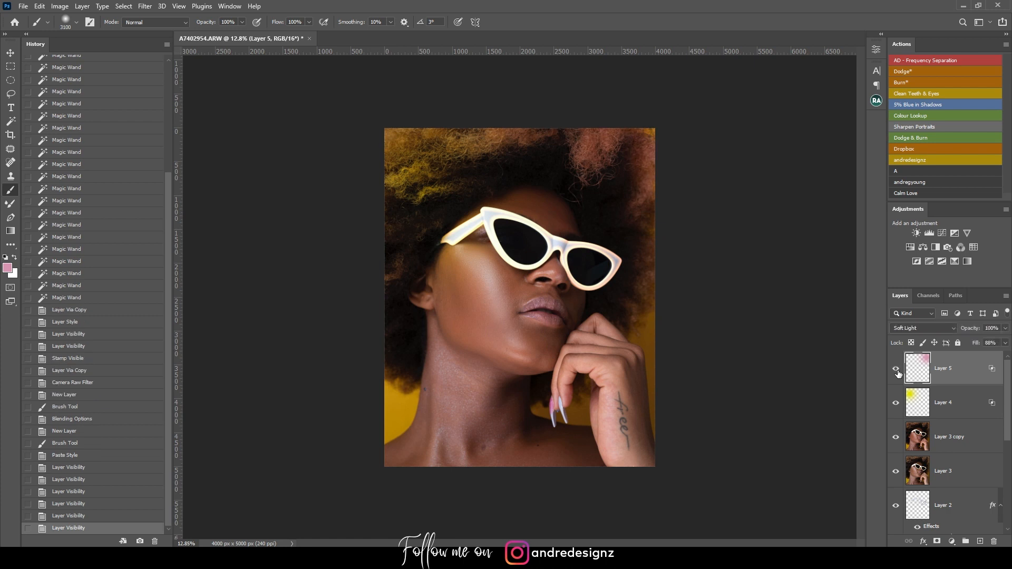
pyautogui.click(897, 370)
pyautogui.click(896, 370)
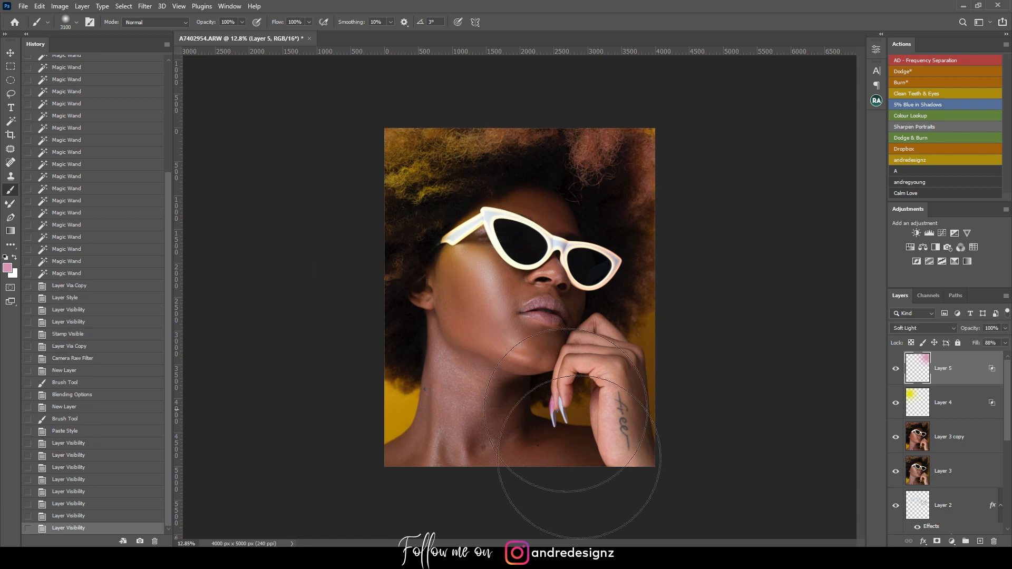
# Step: On a new layer above Layer 5, paint one soft dab in bright cyan, hue 196°, over the lower neck and chest
pyautogui.click(980, 542)
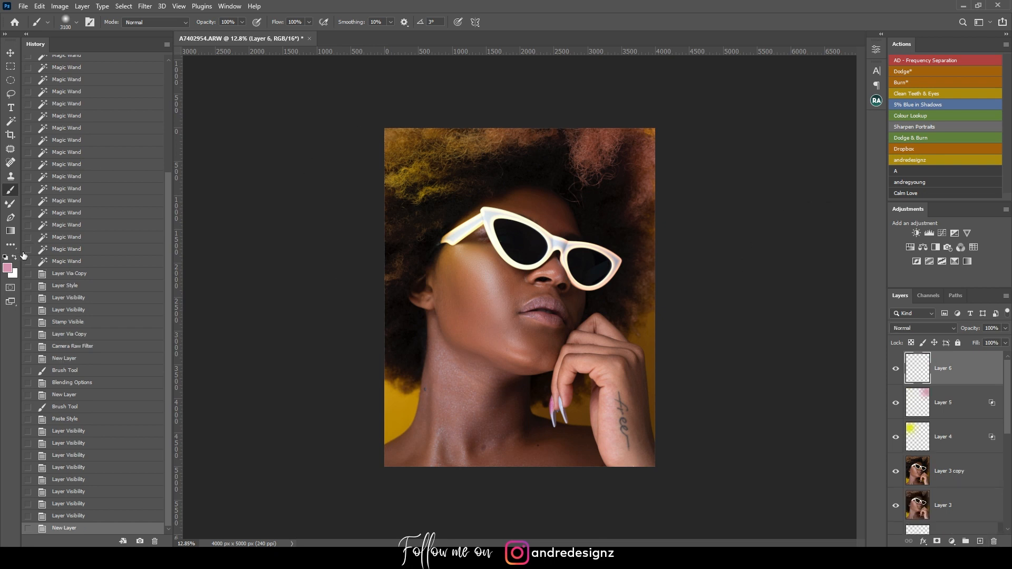
pyautogui.click(8, 268)
pyautogui.moveTo(259, 196); pyautogui.dragTo(310, 130)
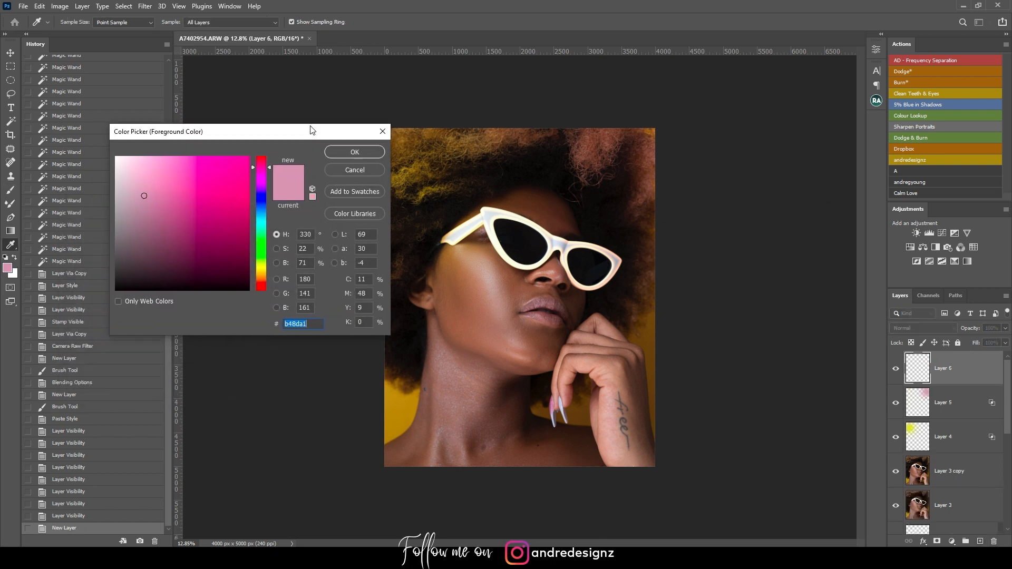
pyautogui.click(265, 218)
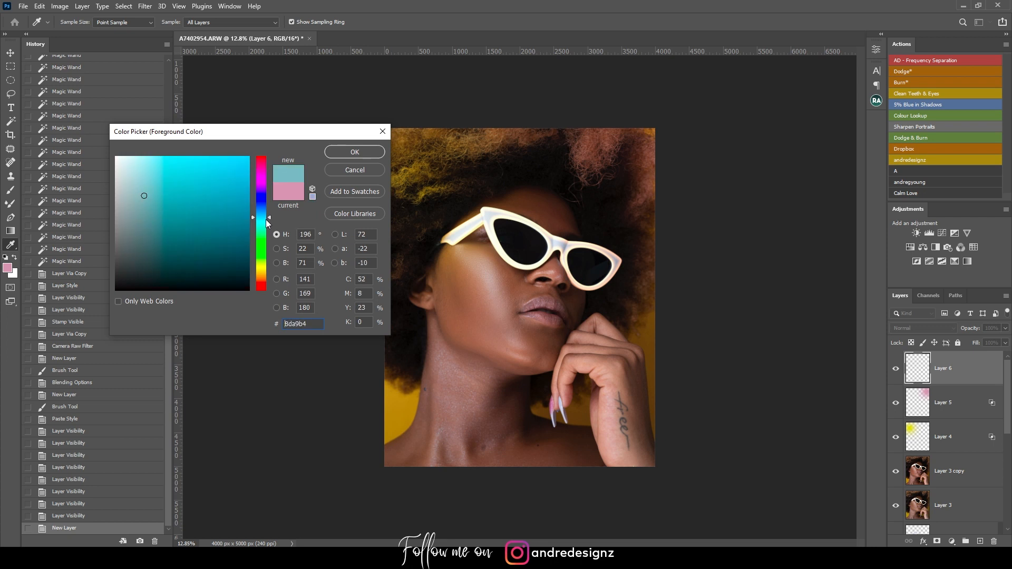
pyautogui.click(226, 178)
pyautogui.click(354, 152)
pyautogui.press('b')
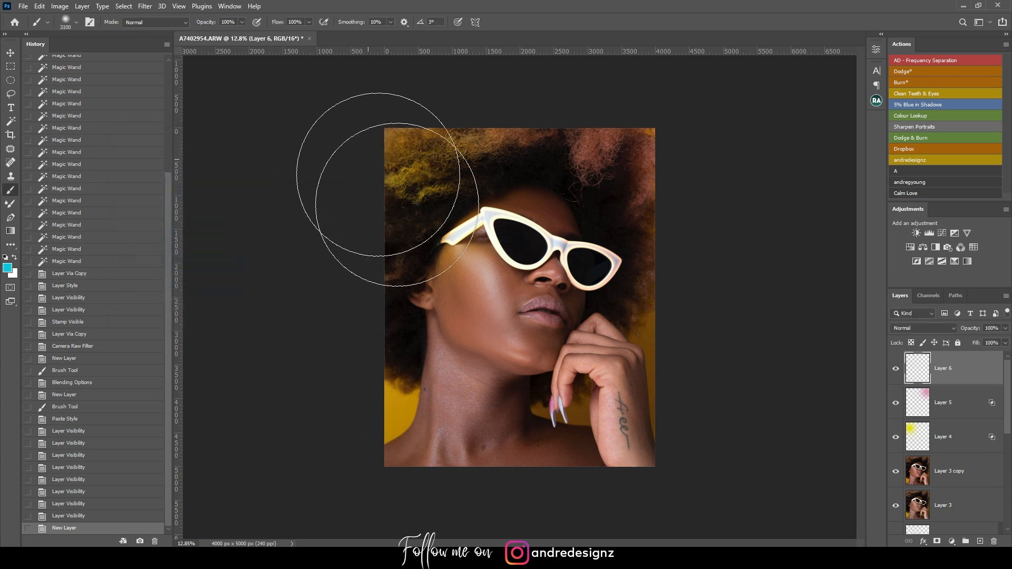
pyautogui.click(465, 456)
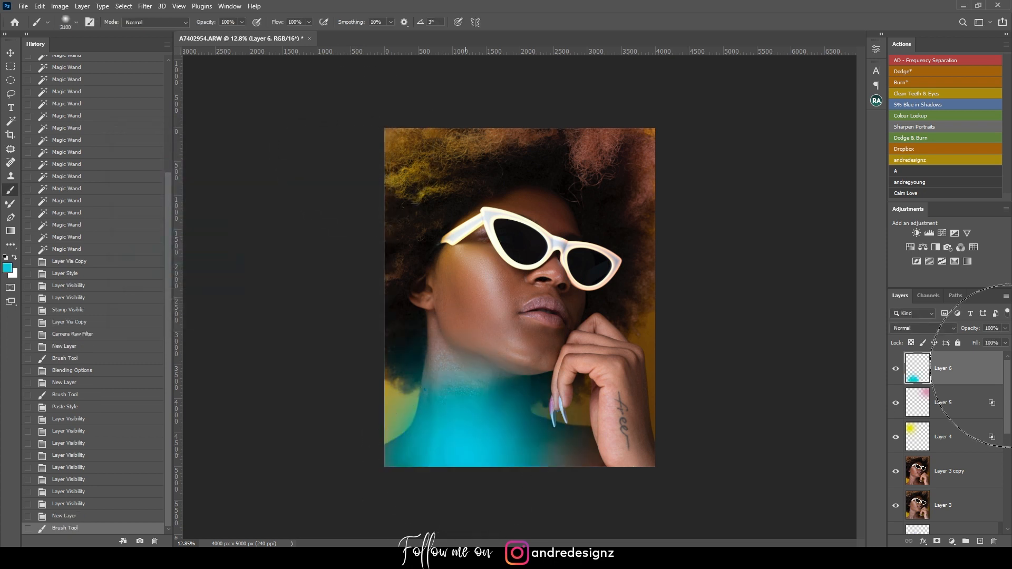
# Step: Paste the copied layer style onto Layer 6 and set the layer's opacity to 80%
pyautogui.rightClick(974, 363)
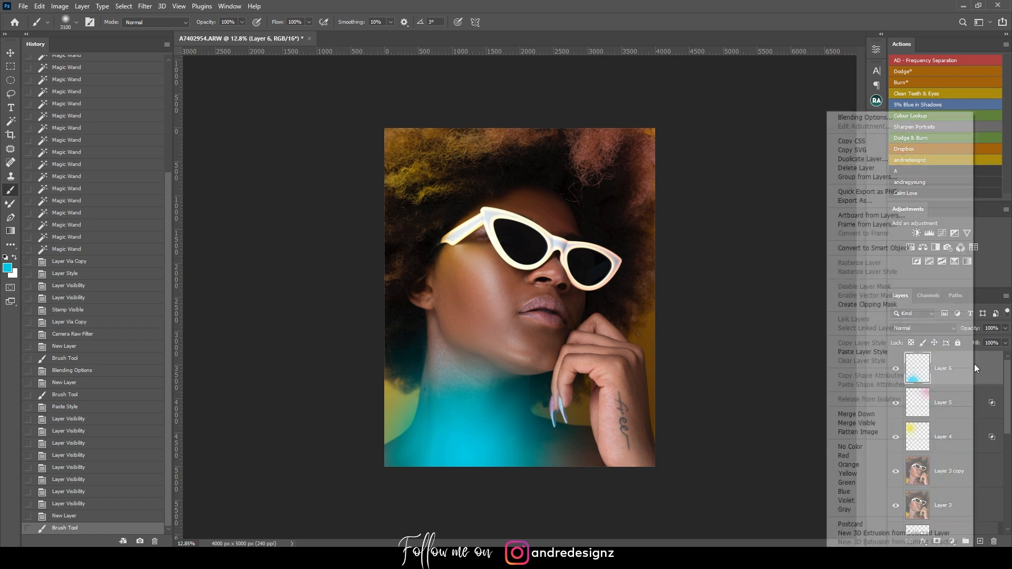
pyautogui.click(885, 352)
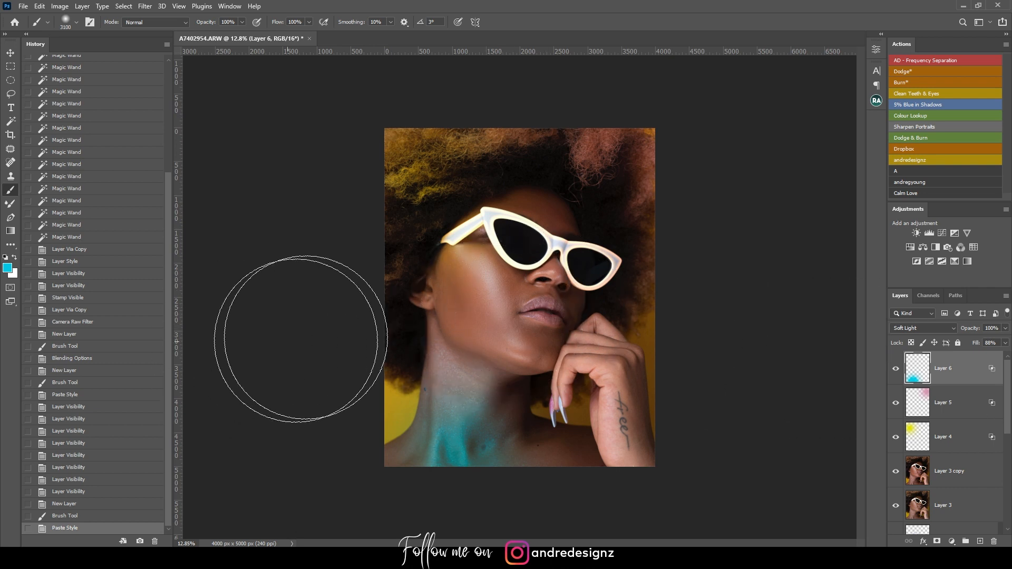
pyautogui.click(1006, 329)
pyautogui.click(985, 340)
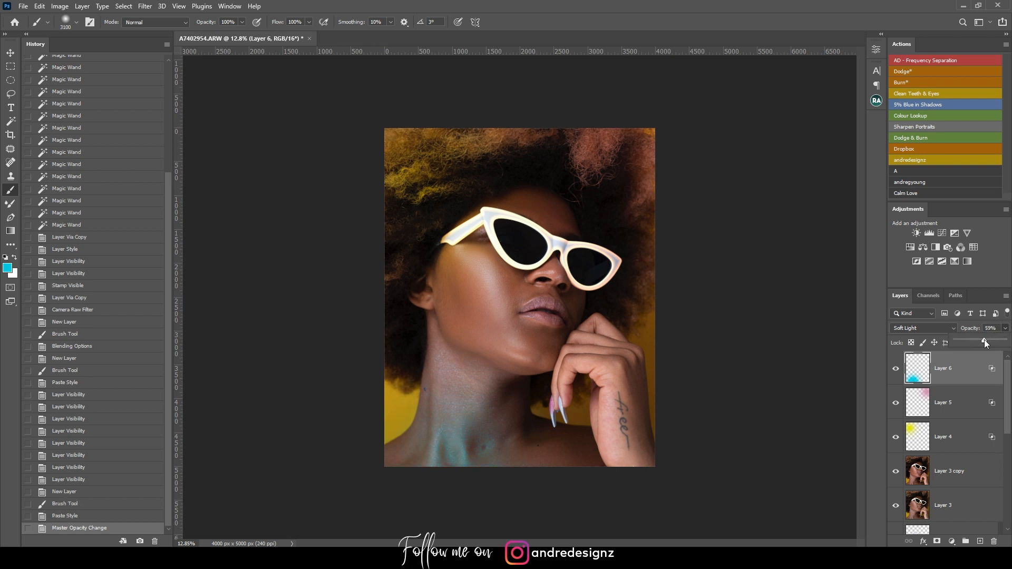
pyautogui.moveTo(984, 340); pyautogui.dragTo(991, 340)
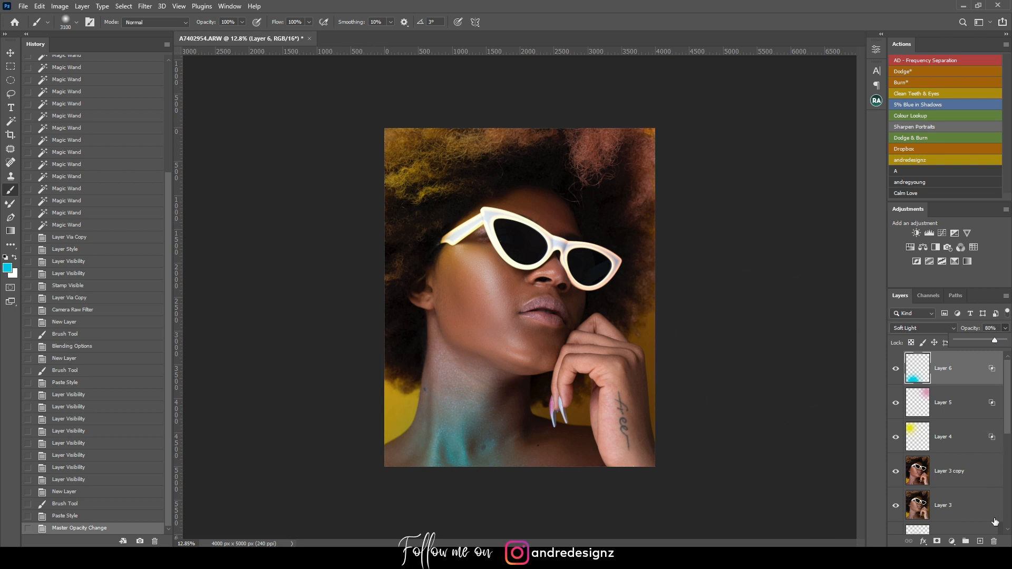
# Step: On a new layer above Layer 6, paint one soft dab in hot pink, #ff0090, over the centre of the face
pyautogui.click(980, 543)
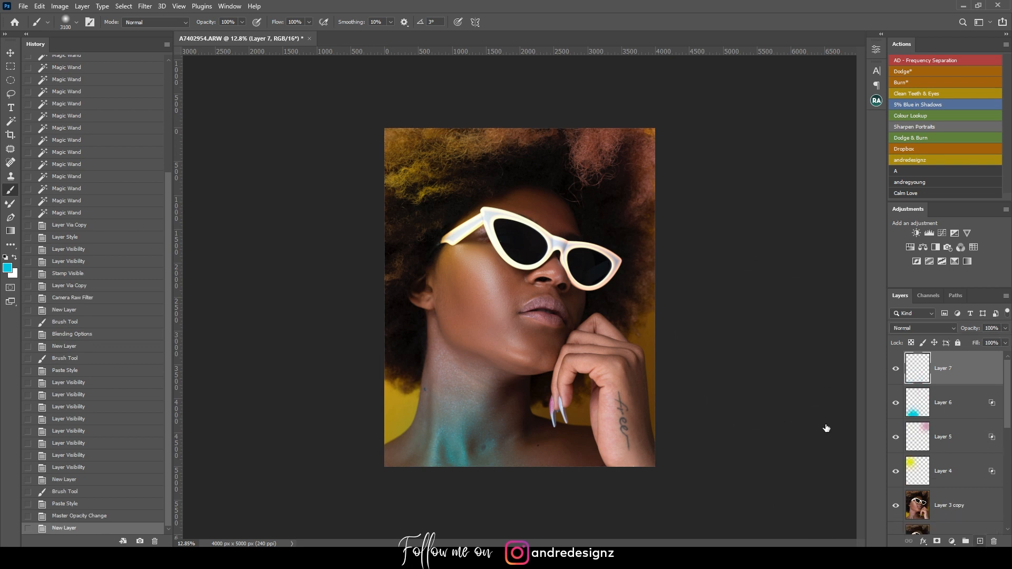
pyautogui.click(9, 270)
pyautogui.click(262, 180)
pyautogui.moveTo(247, 165)
pyautogui.mouseDown()
pyautogui.moveTo(283, 150)
pyautogui.moveTo(271, 169)
pyautogui.mouseUp()
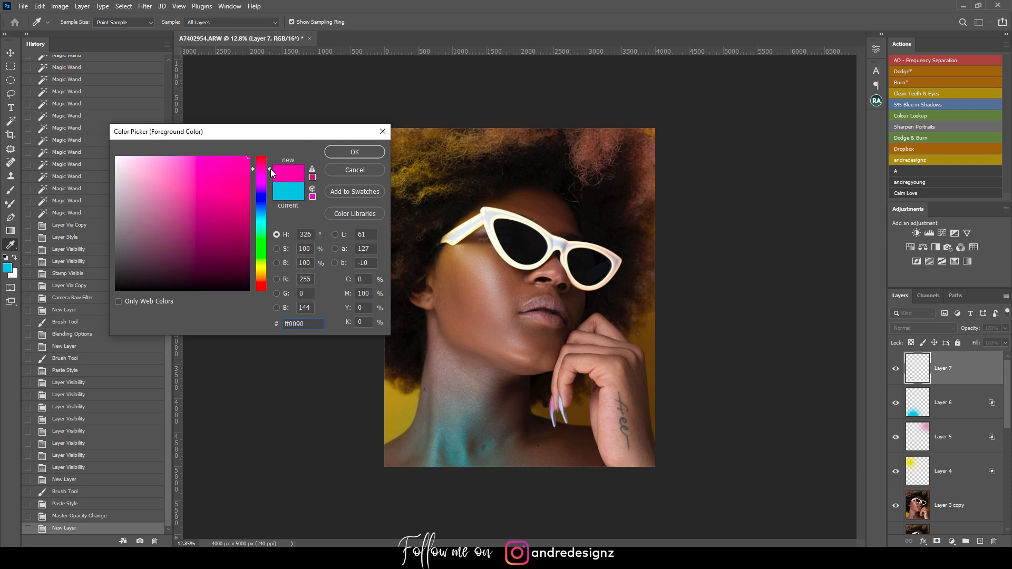
pyautogui.click(355, 152)
pyautogui.press('b')
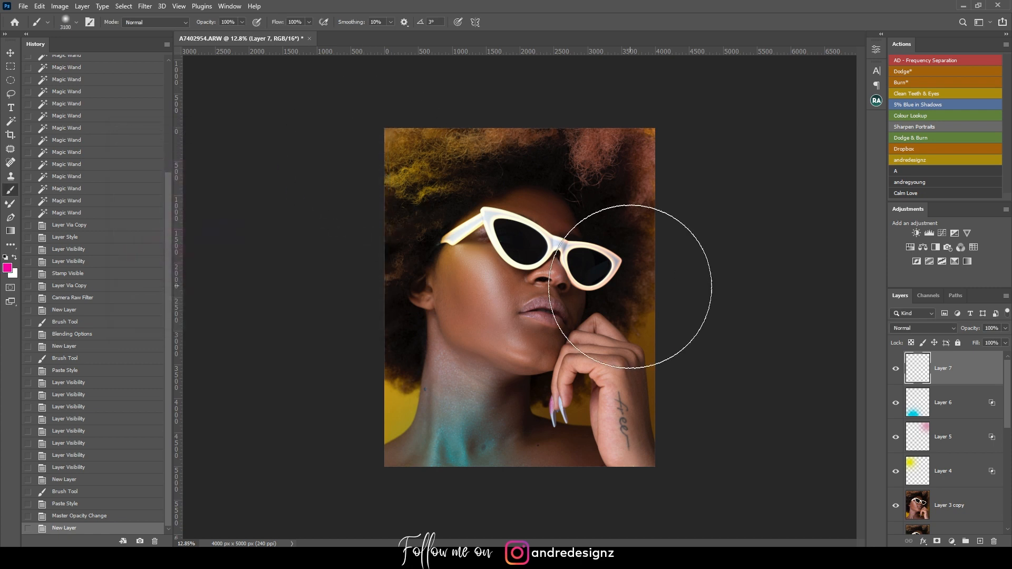
pyautogui.click(521, 298)
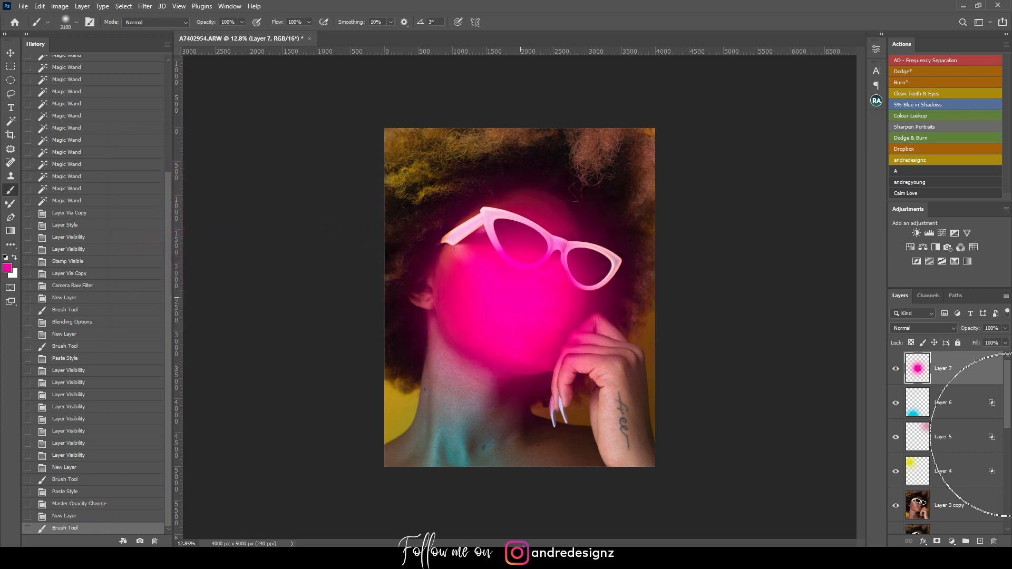
# Step: Paste the copied layer style onto Layer 7 and set the layer's opacity to 38%
pyautogui.rightClick(949, 368)
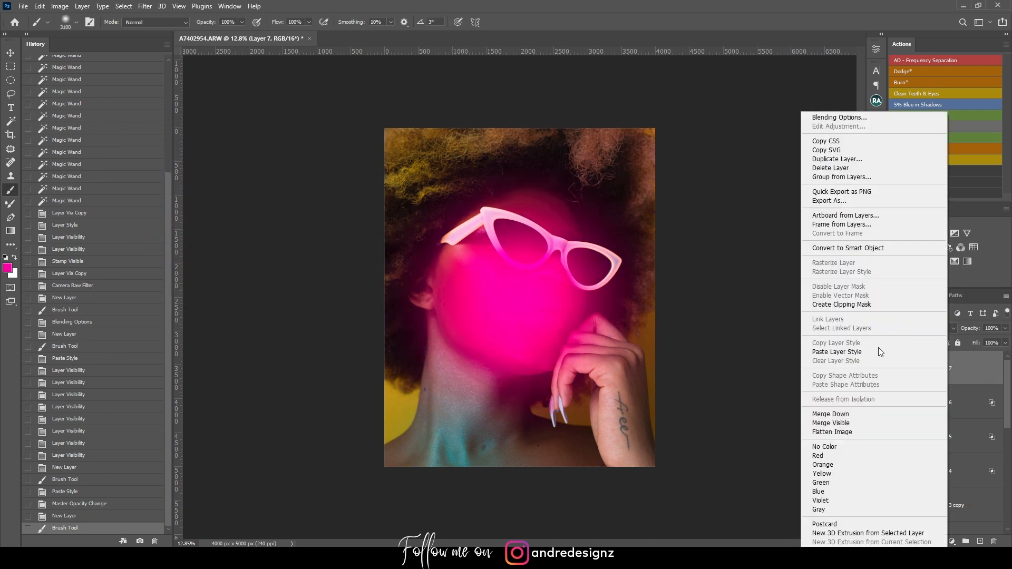
pyautogui.click(871, 352)
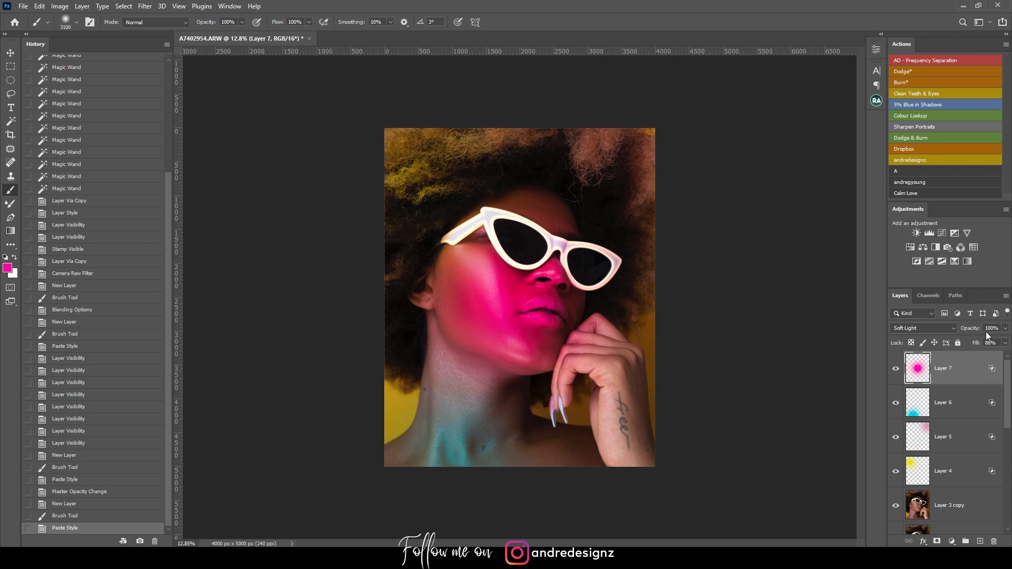
pyautogui.click(1005, 328)
pyautogui.click(974, 341)
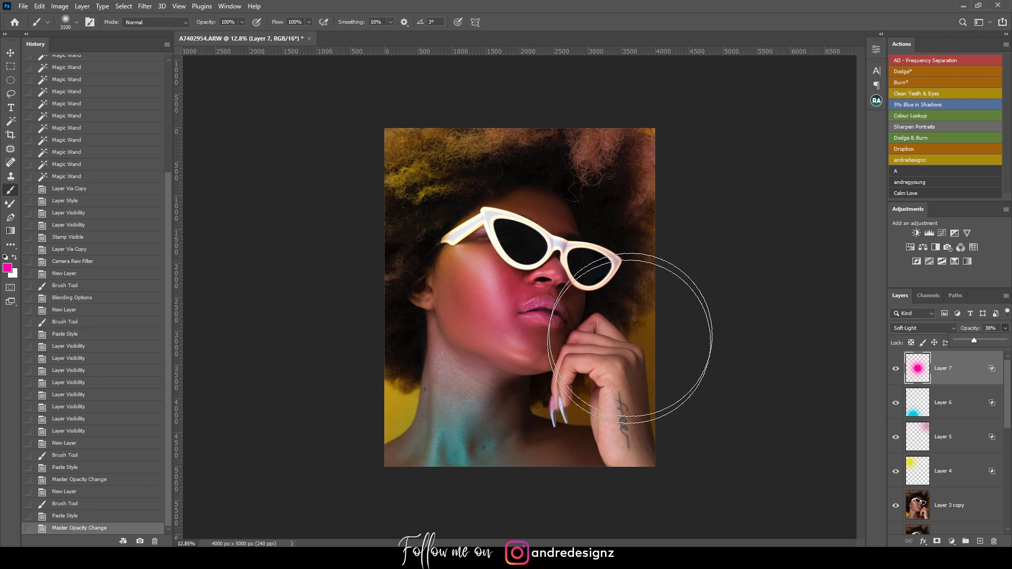
# Step: Examine the pink glow on the face and the overall colour effects, both close up and at full-image view
pyautogui.scroll(-3, 637, 295)
pyautogui.scroll(5, 636, 295)
pyautogui.scroll(-4, 655, 294)
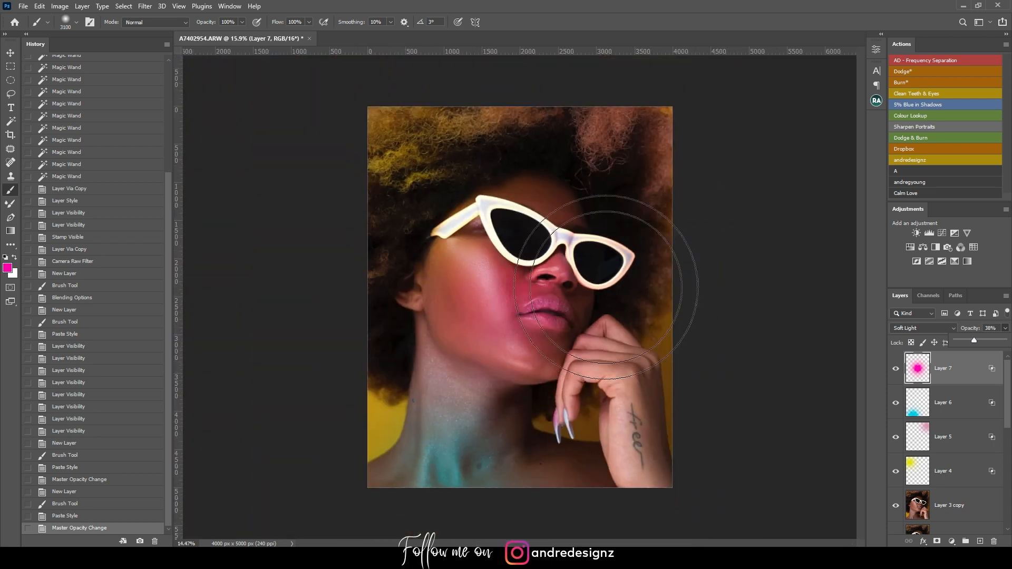
pyautogui.scroll(2, 610, 288)
pyautogui.scroll(-1, 611, 287)
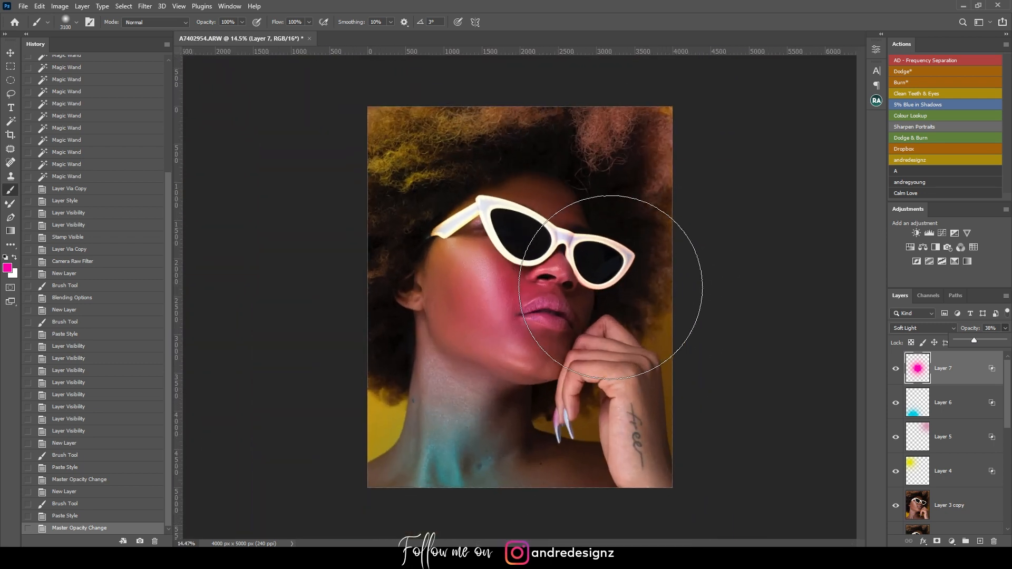
pyautogui.scroll(5, 511, 239)
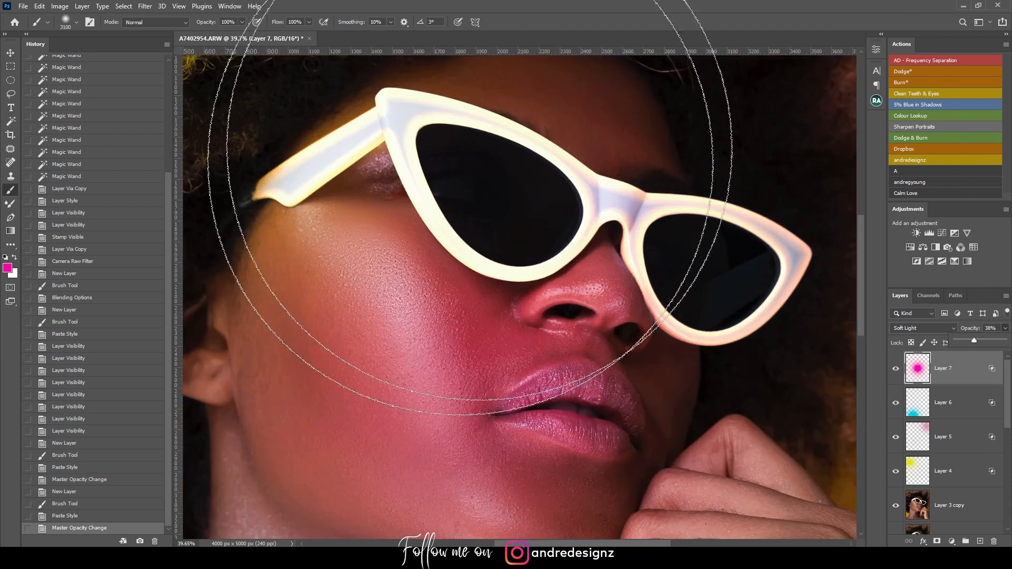
pyautogui.scroll(-5, 670, 248)
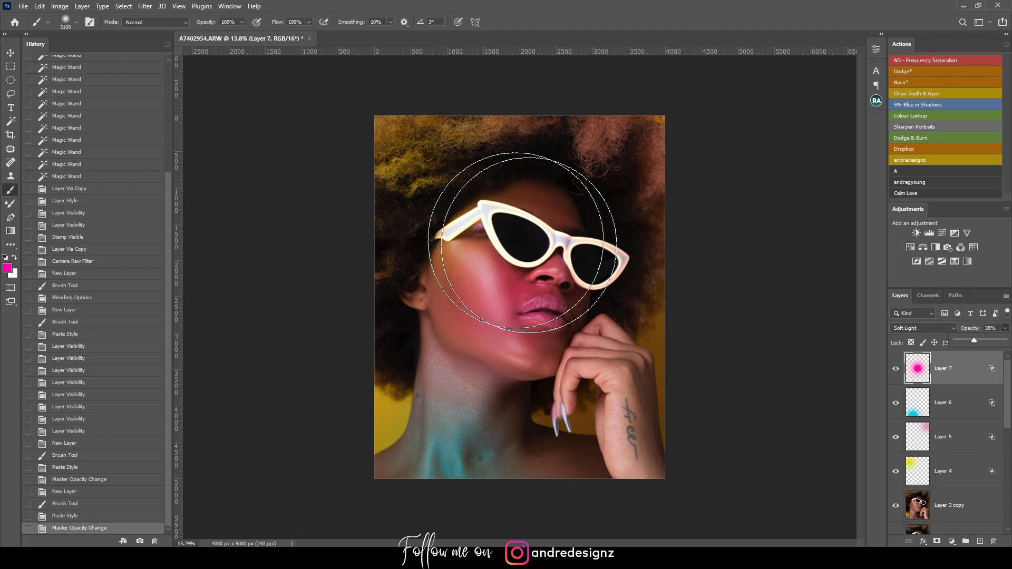
pyautogui.scroll(2, 520, 248)
pyautogui.scroll(-2, 596, 239)
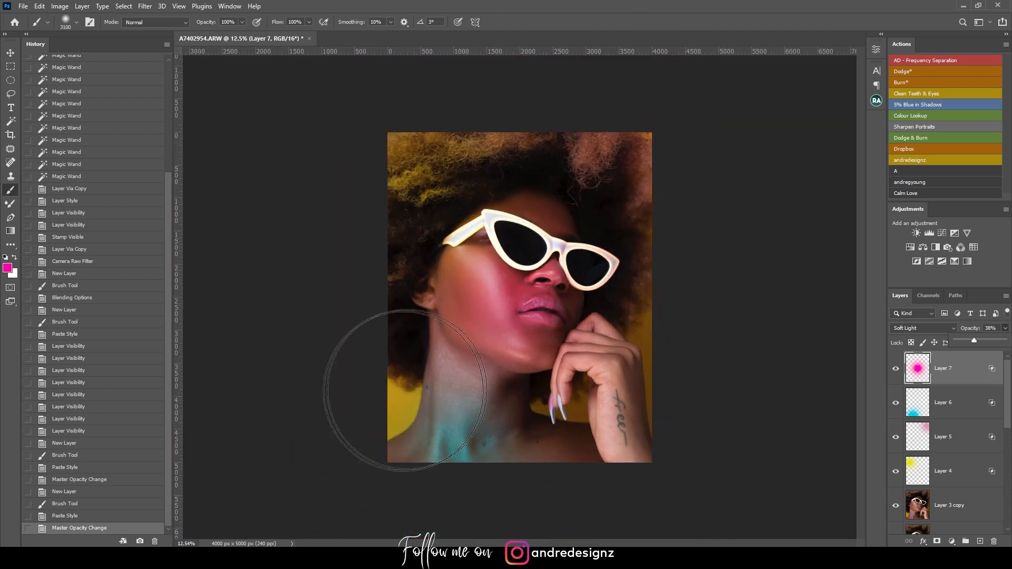
pyautogui.click(970, 373)
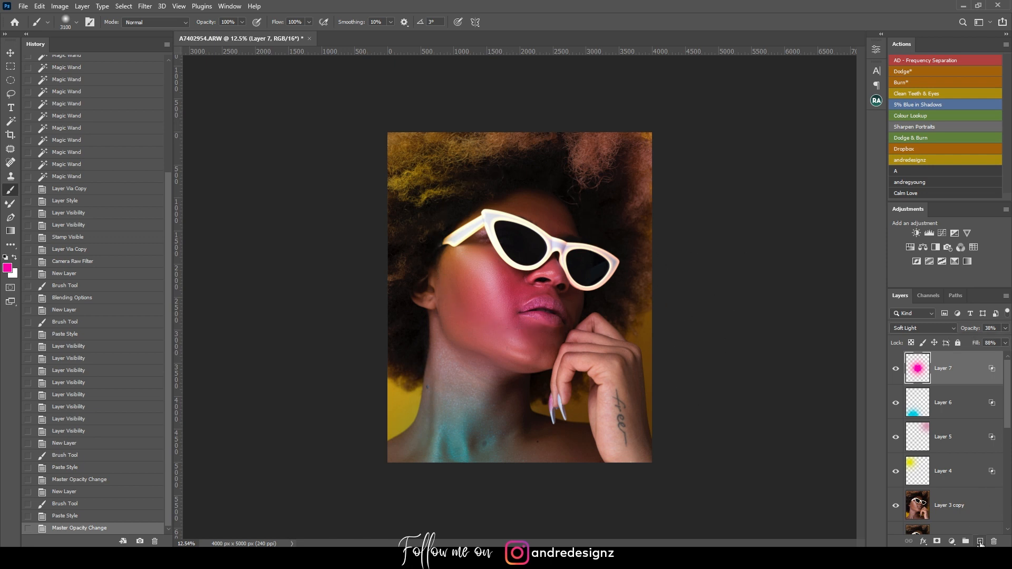
# Step: Add a new layer above Layer 7 and draw a closed curved Pen path inside the larger sunglasses lens for a reflection
pyautogui.scroll(3, 483, 224)
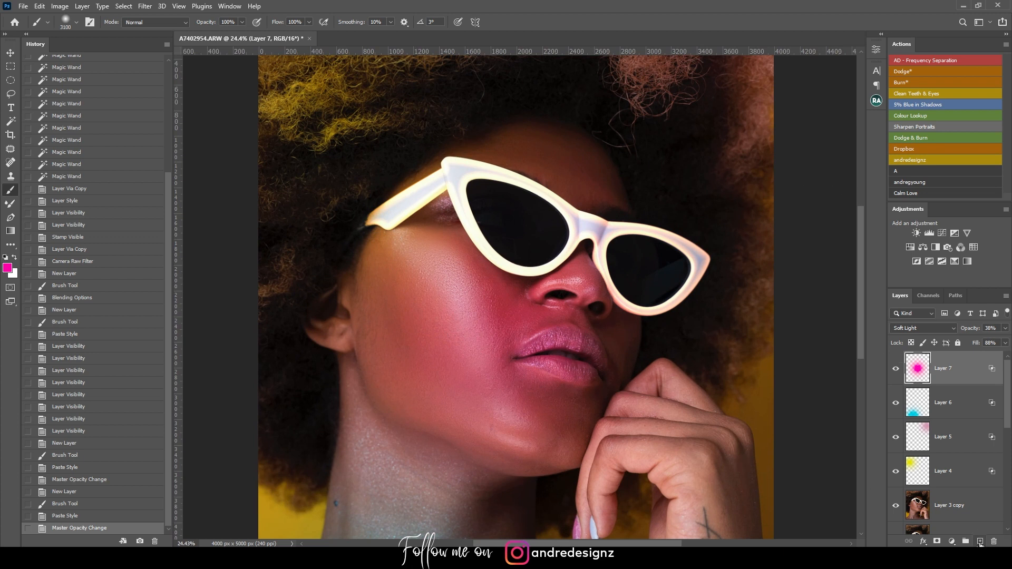
pyautogui.click(979, 543)
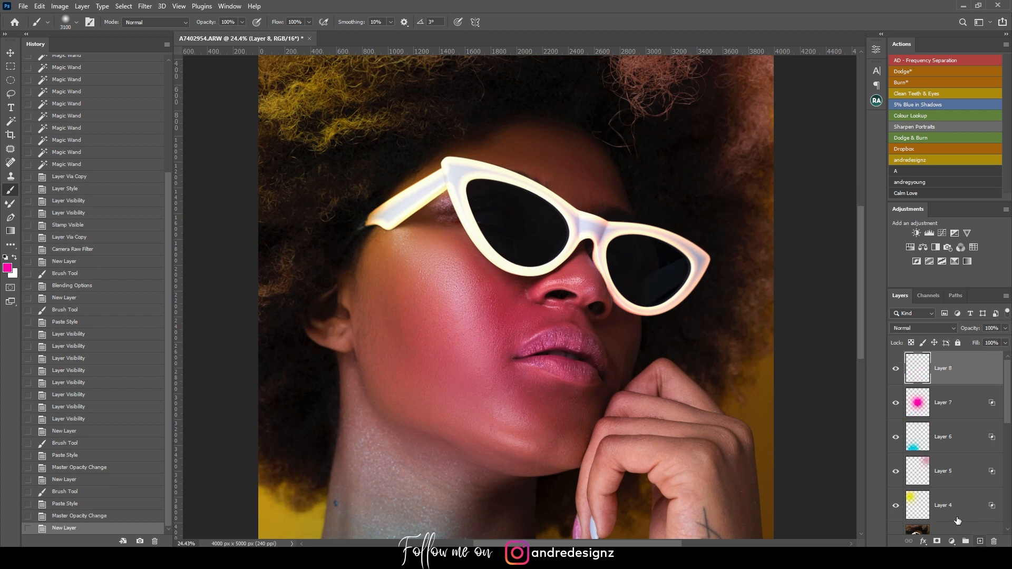
pyautogui.click(11, 219)
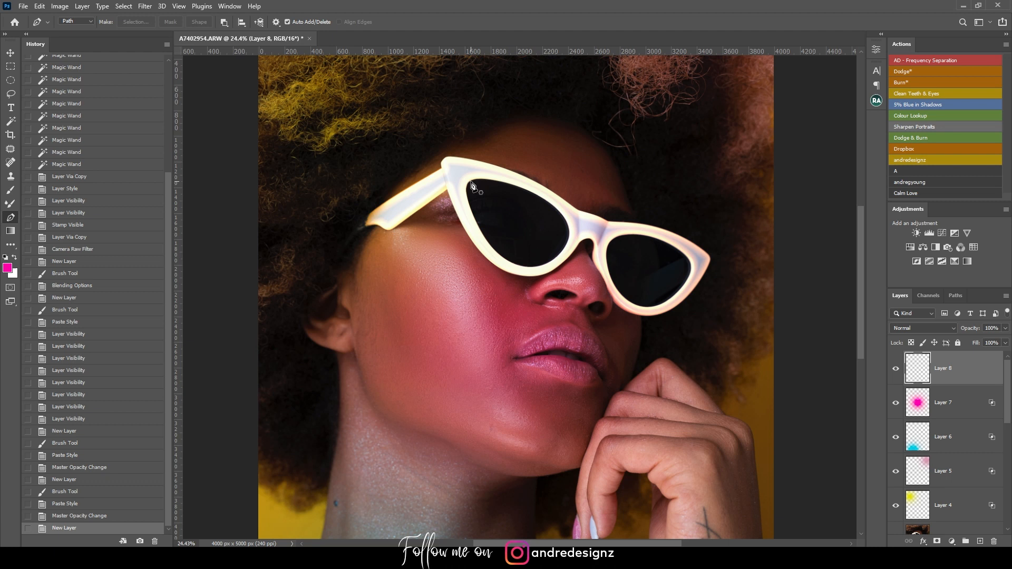
pyautogui.click(470, 181)
pyautogui.click(556, 250)
pyautogui.moveTo(557, 261); pyautogui.dragTo(566, 304)
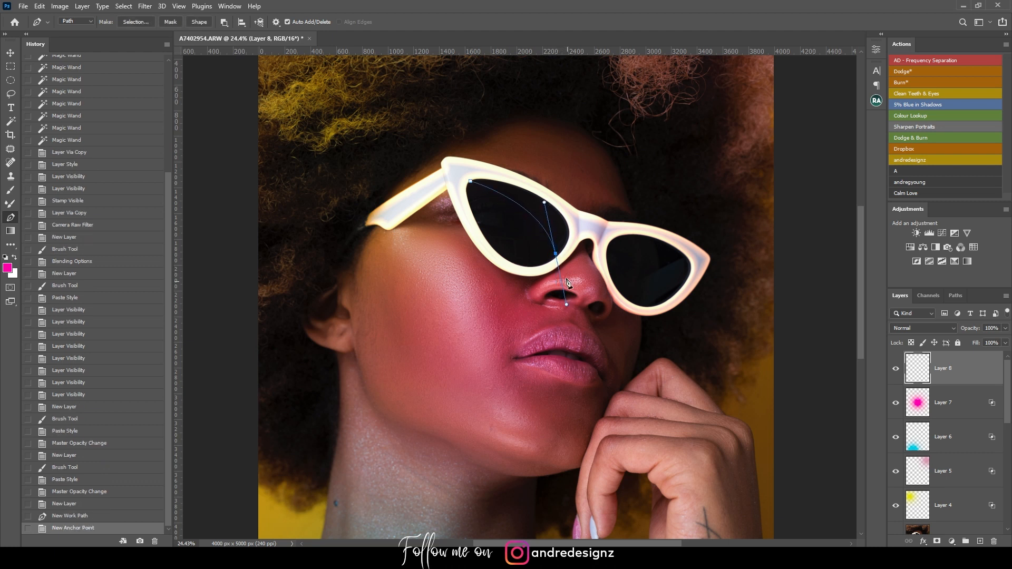
pyautogui.click(556, 255)
pyautogui.click(556, 255)
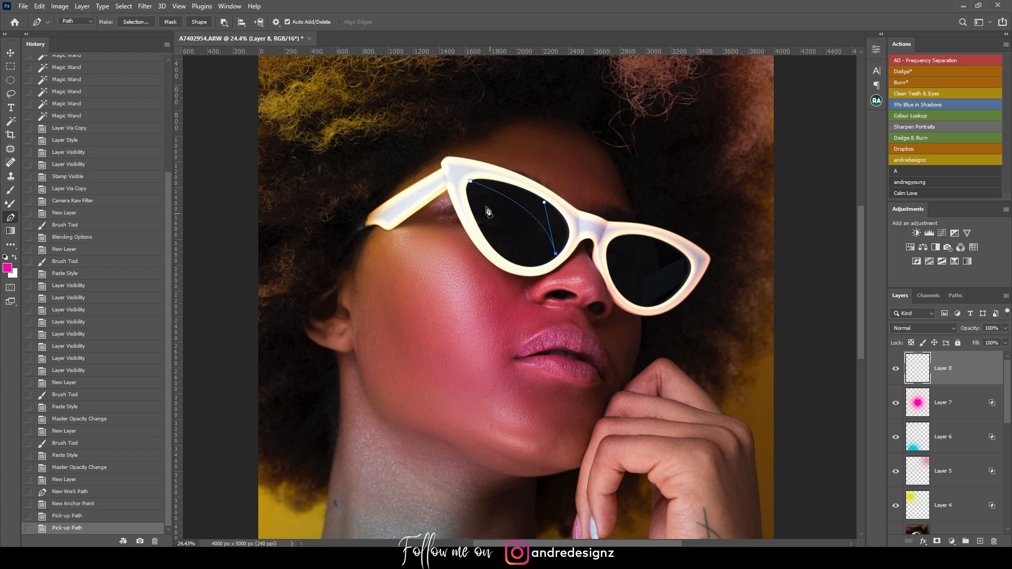
pyautogui.moveTo(510, 261); pyautogui.dragTo(479, 252)
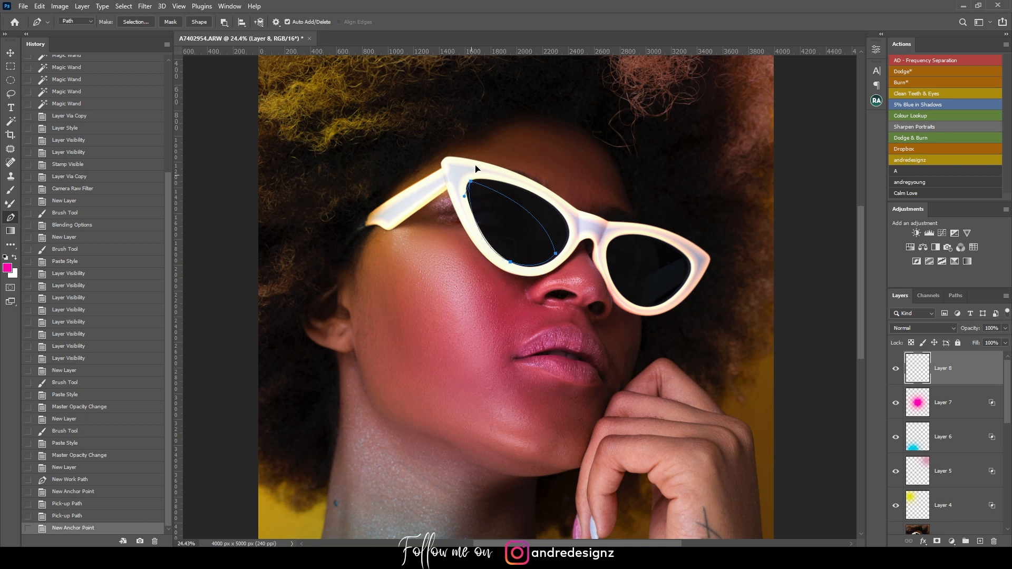
pyautogui.moveTo(471, 181); pyautogui.dragTo(477, 188)
# Step: Convert the lens path into a new anti-aliased selection with a 5-pixel feather radius
pyautogui.rightClick(487, 216)
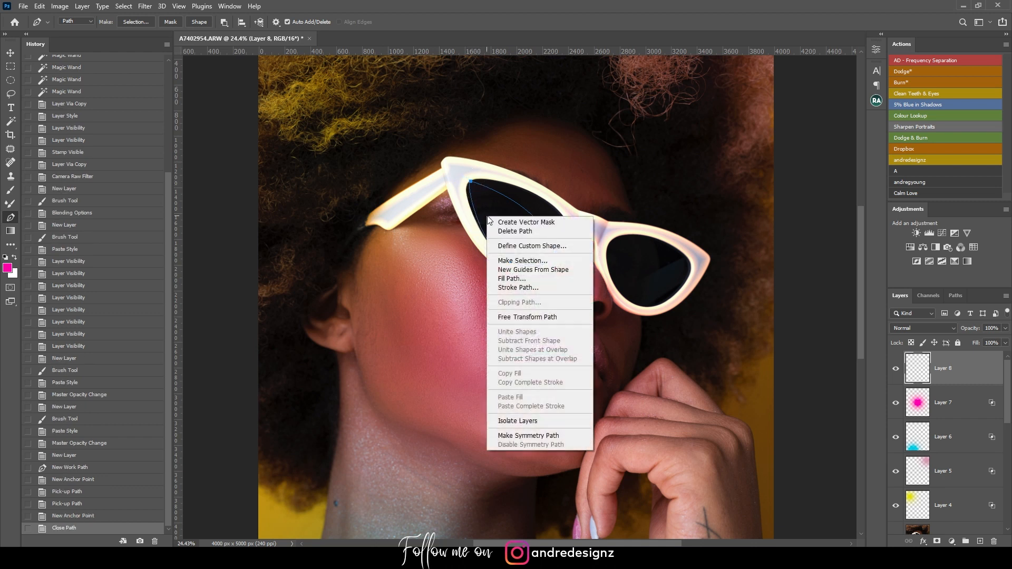
pyautogui.click(538, 261)
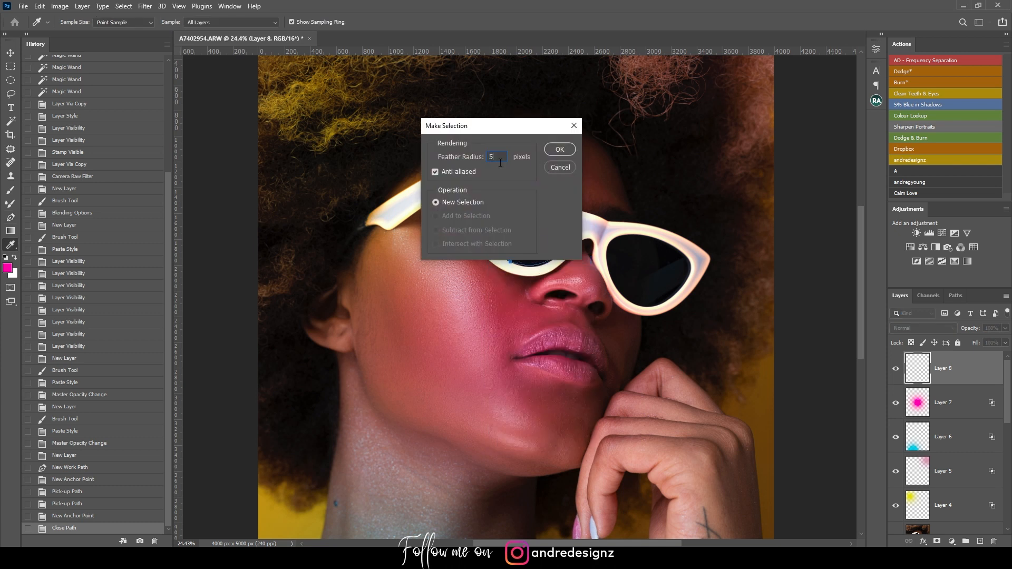
pyautogui.write('5')
pyautogui.click(556, 151)
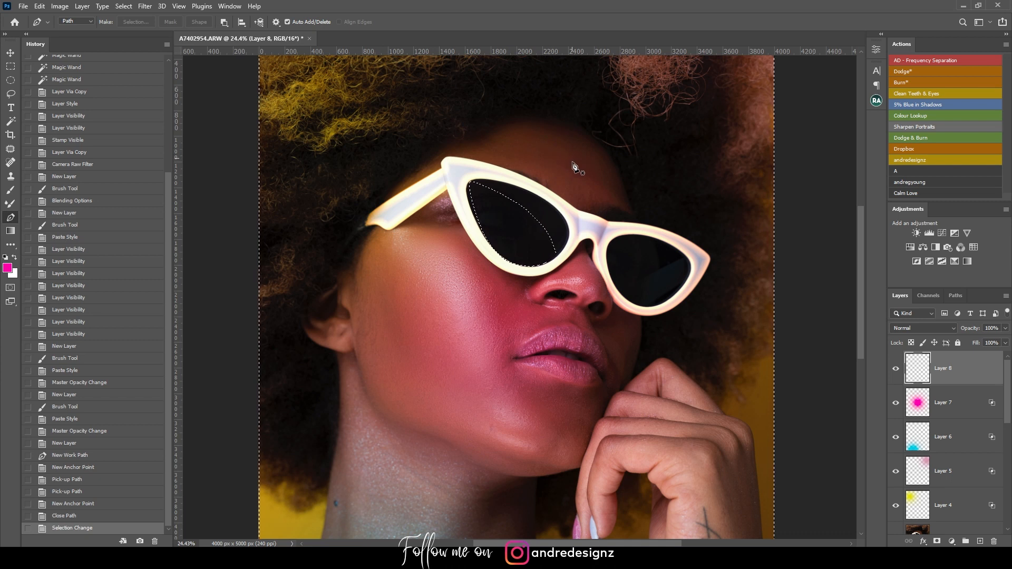
pyautogui.scroll(-3, 567, 227)
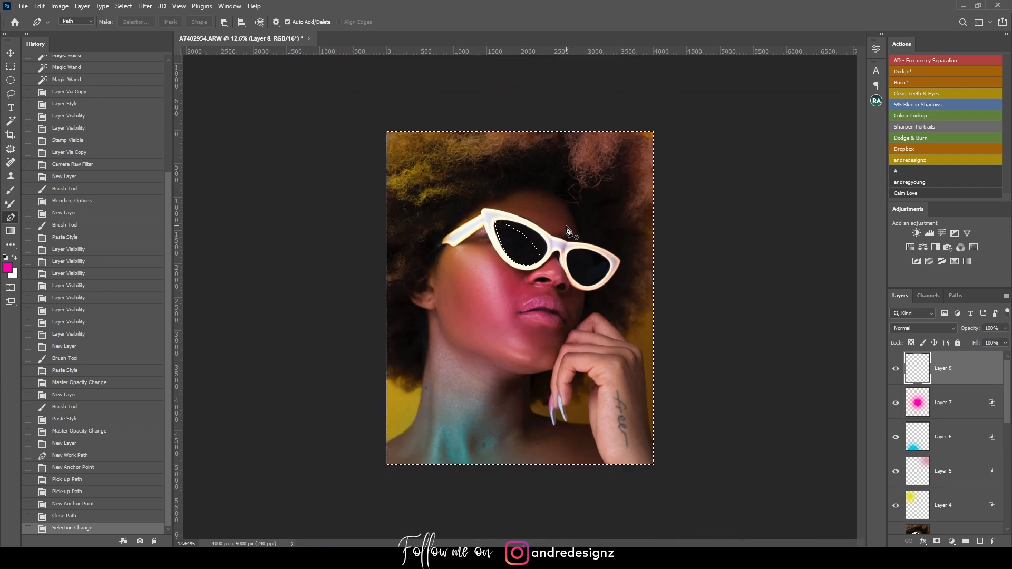
pyautogui.rightClick(526, 247)
pyautogui.click(556, 284)
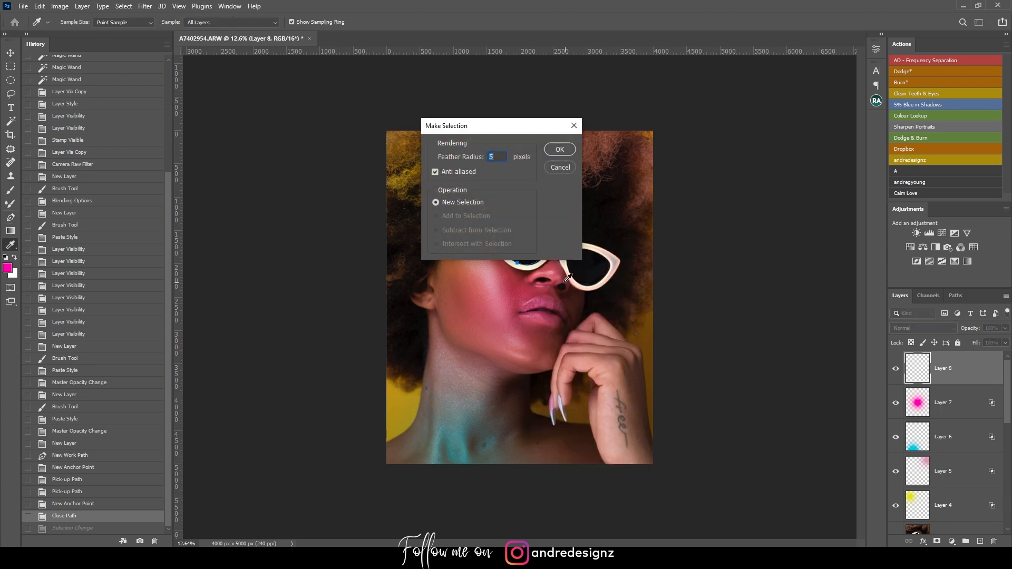
pyautogui.click(559, 152)
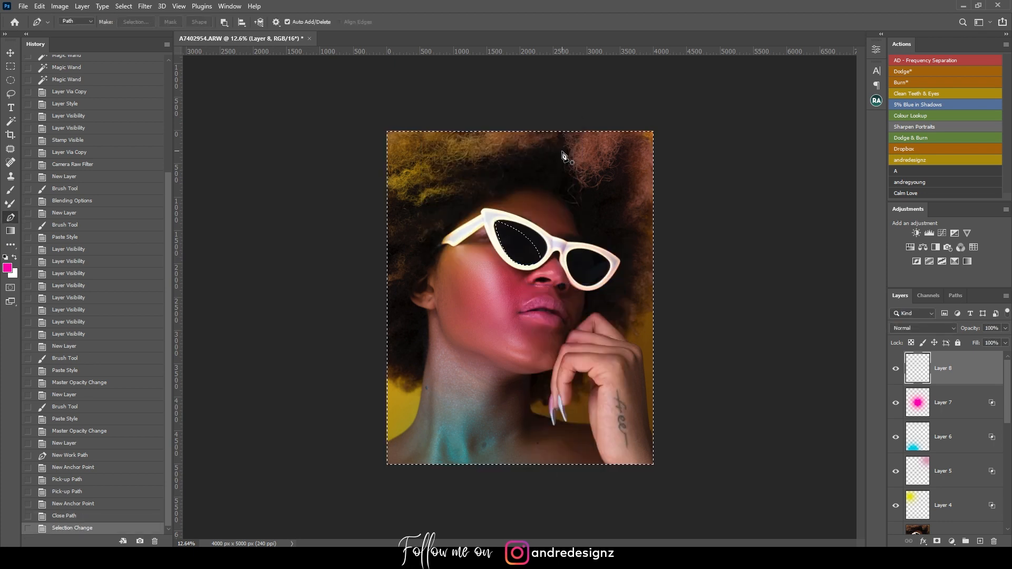
# Step: Invert the selection to cover only the curved shape inside the lens
pyautogui.hotkey('ctrl', 'i')
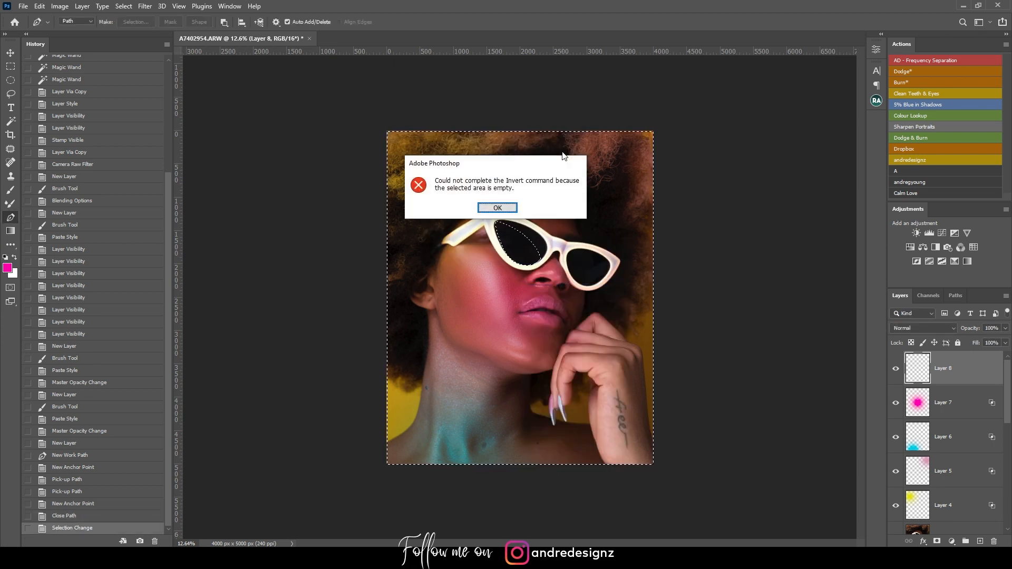
pyautogui.press('Return')
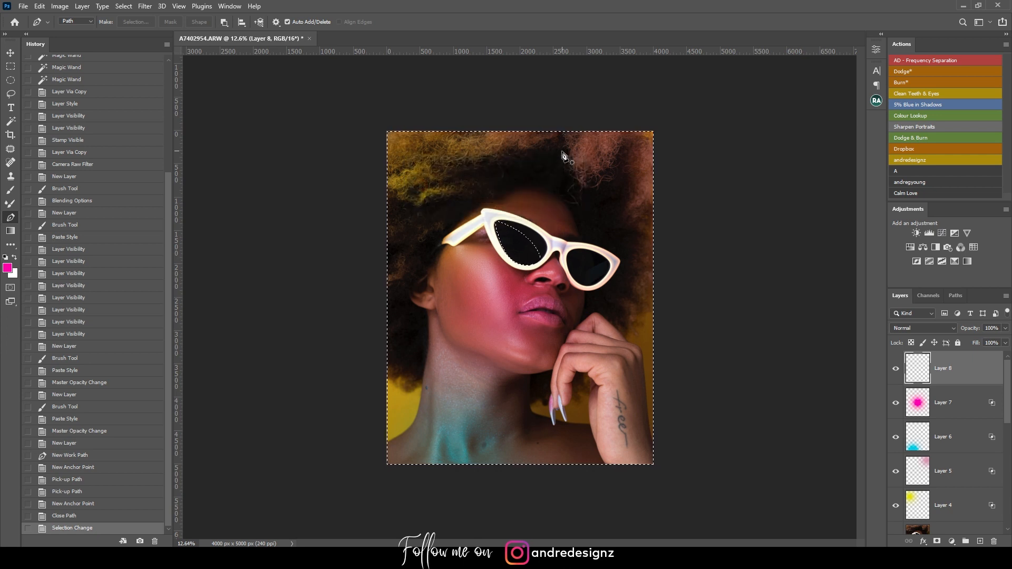
pyautogui.hotkey('ctrl', 'shift', 'i')
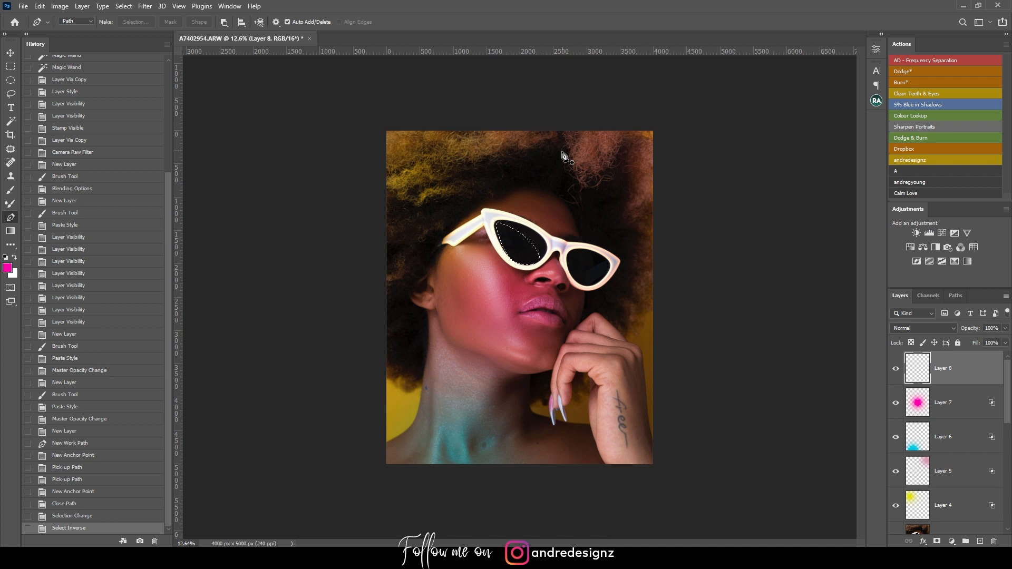
# Step: Fill the lens selection on Layer 8 with a diagonal green-to-yellow linear gradient starting at the lens's upper corner, and deselect
pyautogui.scroll(5, 517, 248)
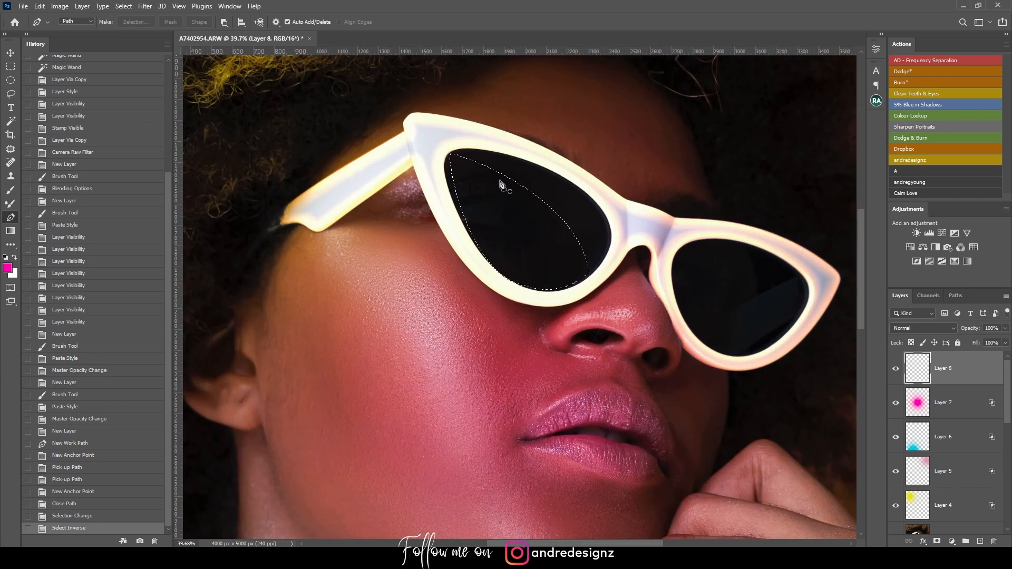
pyautogui.scroll(-4, 535, 224)
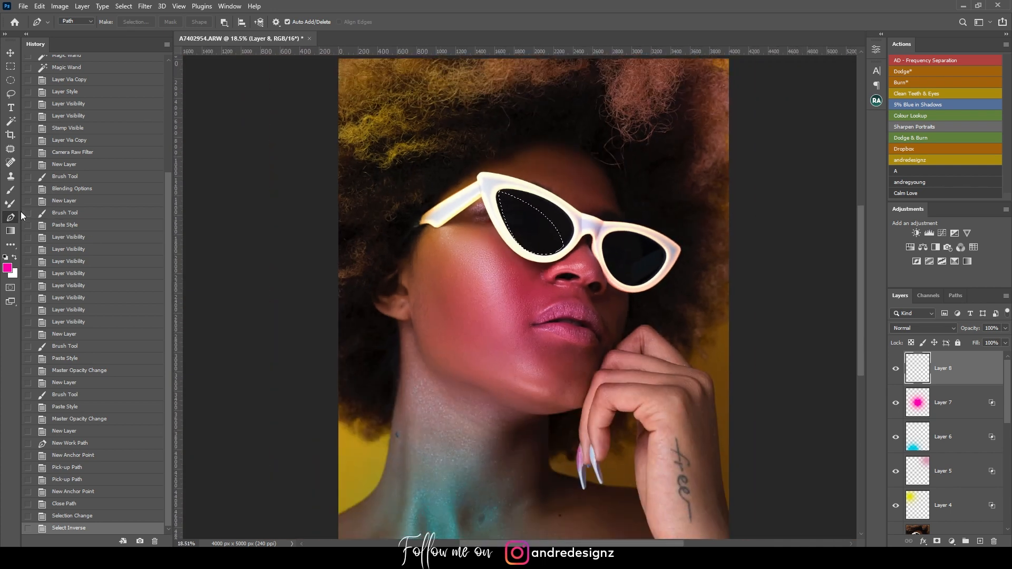
pyautogui.click(10, 232)
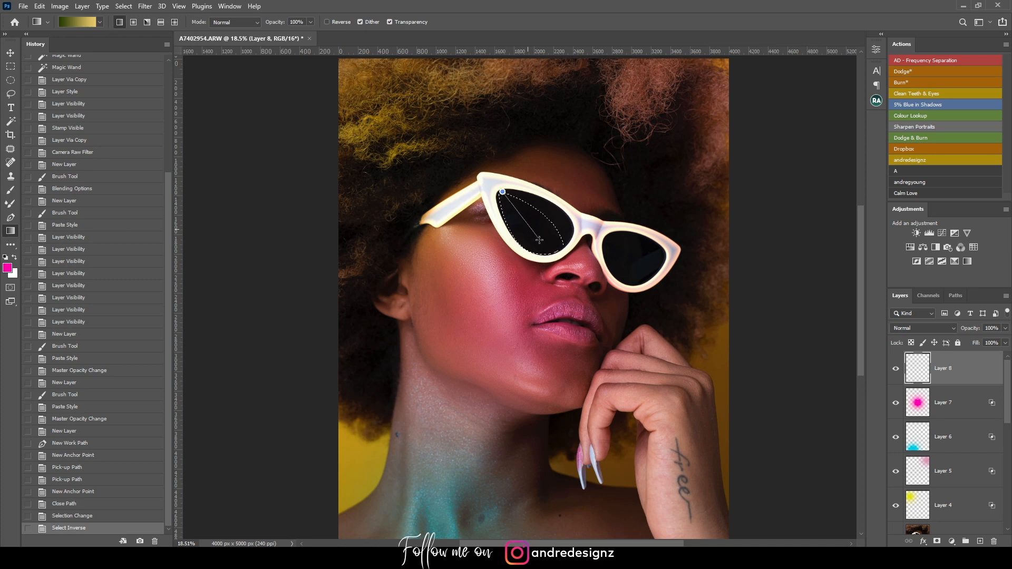
pyautogui.moveTo(538, 237); pyautogui.dragTo(539, 240)
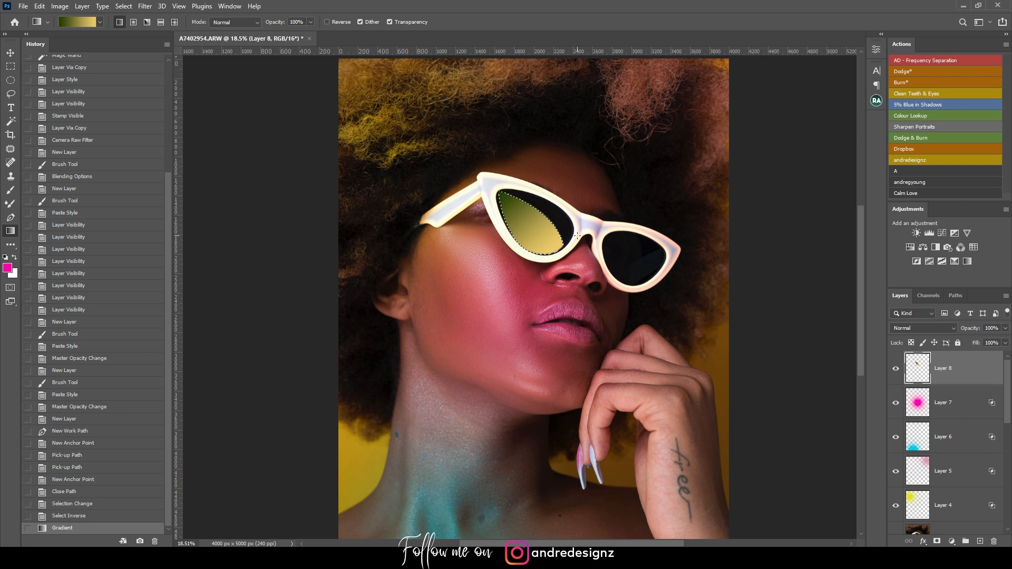
pyautogui.hotkey('ctrl', 'd')
# Step: Set Layer 8's opacity to 5% for a faint reflection in the lens
pyautogui.scroll(-5, 578, 237)
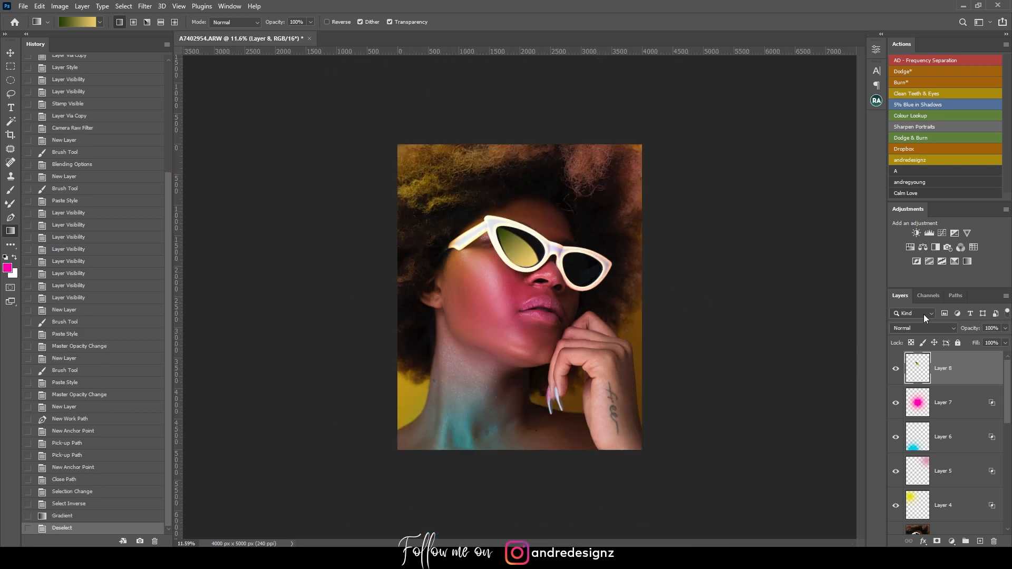
pyautogui.click(1006, 328)
pyautogui.moveTo(1005, 340); pyautogui.dragTo(961, 336)
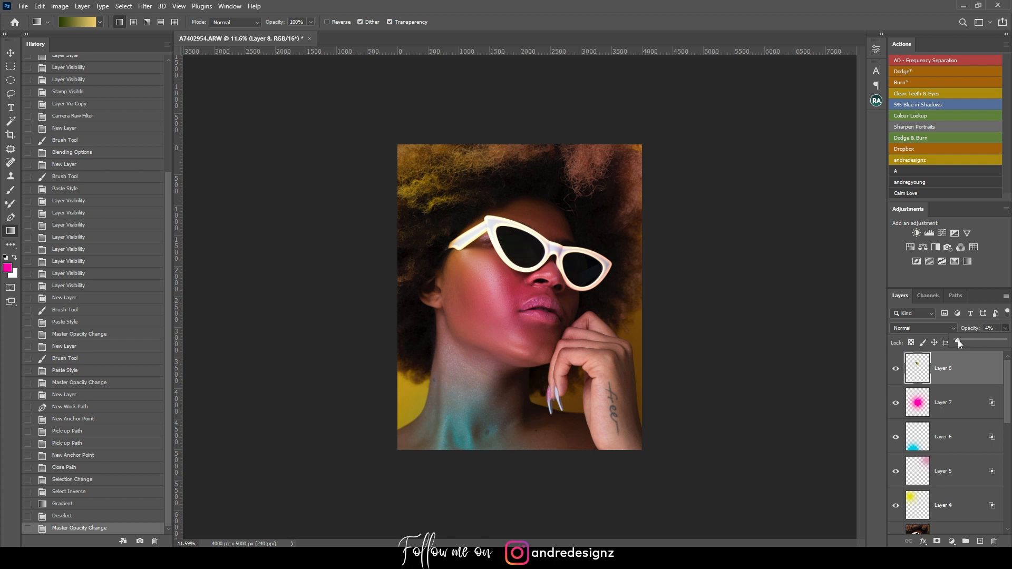
pyautogui.moveTo(957, 339); pyautogui.dragTo(958, 338)
pyautogui.scroll(3, 584, 249)
pyautogui.scroll(2, 584, 249)
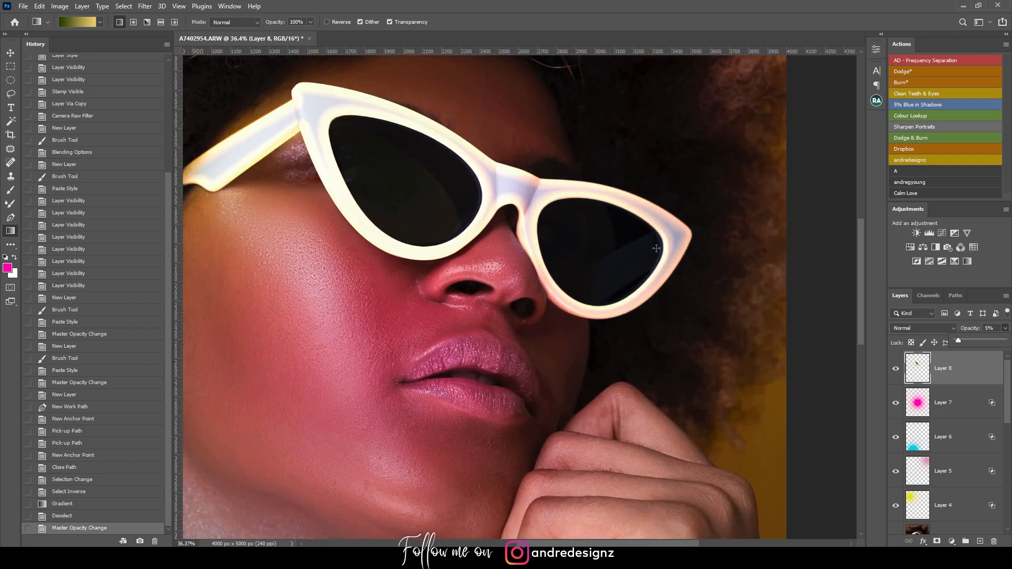
# Step: Examine the whole portrait at several zoom levels to judge the lens reflection and the coloured light effects
pyautogui.scroll(-4, 621, 258)
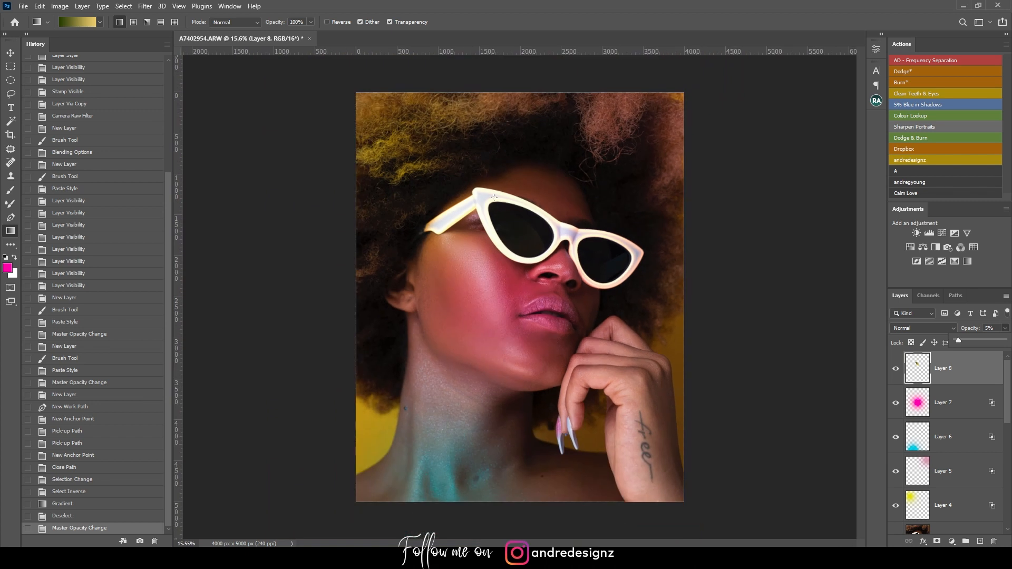
pyautogui.scroll(-2, 511, 250)
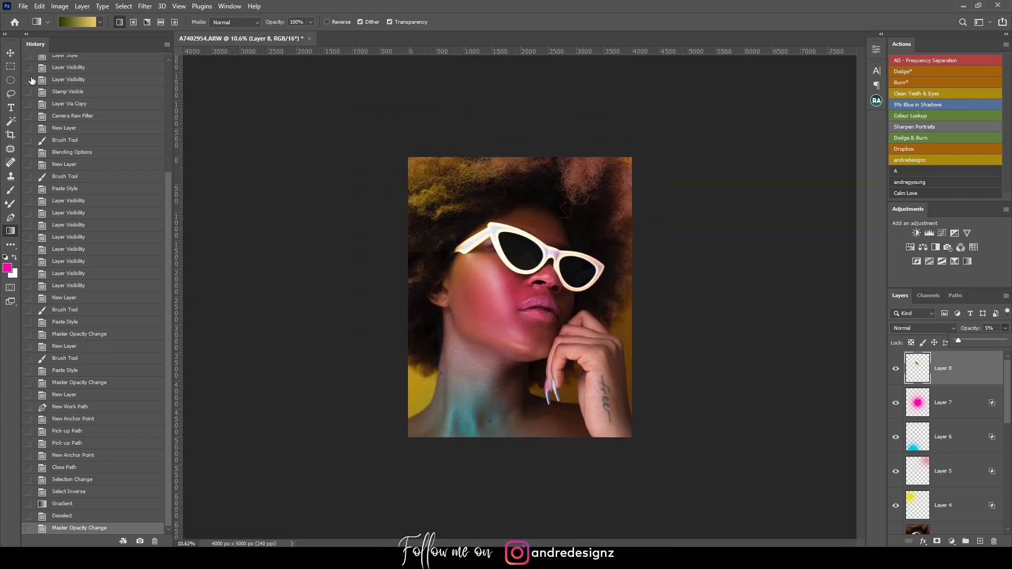
pyautogui.click(10, 54)
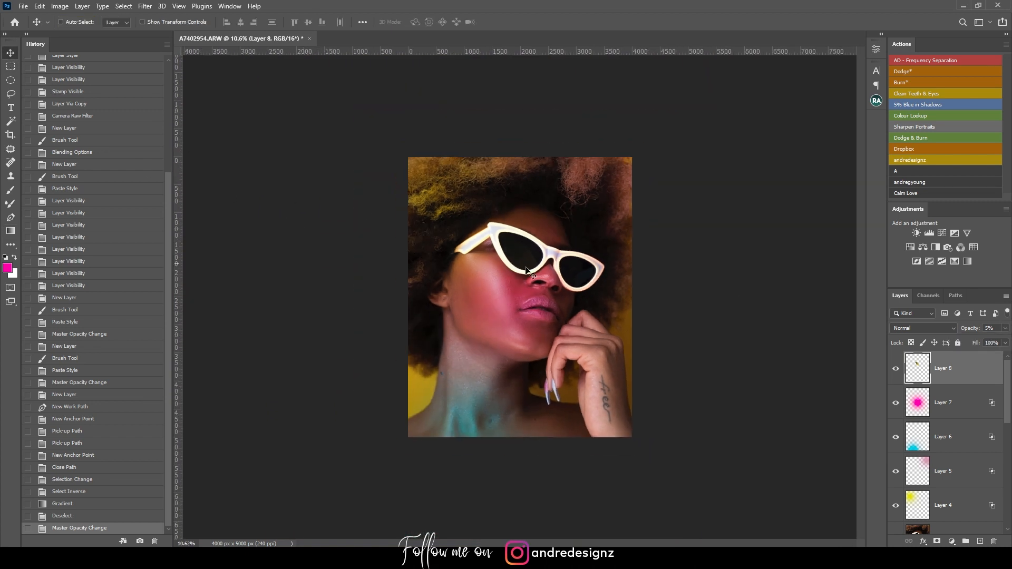
pyautogui.scroll(2, 889, 283)
pyautogui.scroll(-3, 889, 283)
pyautogui.scroll(4, 888, 283)
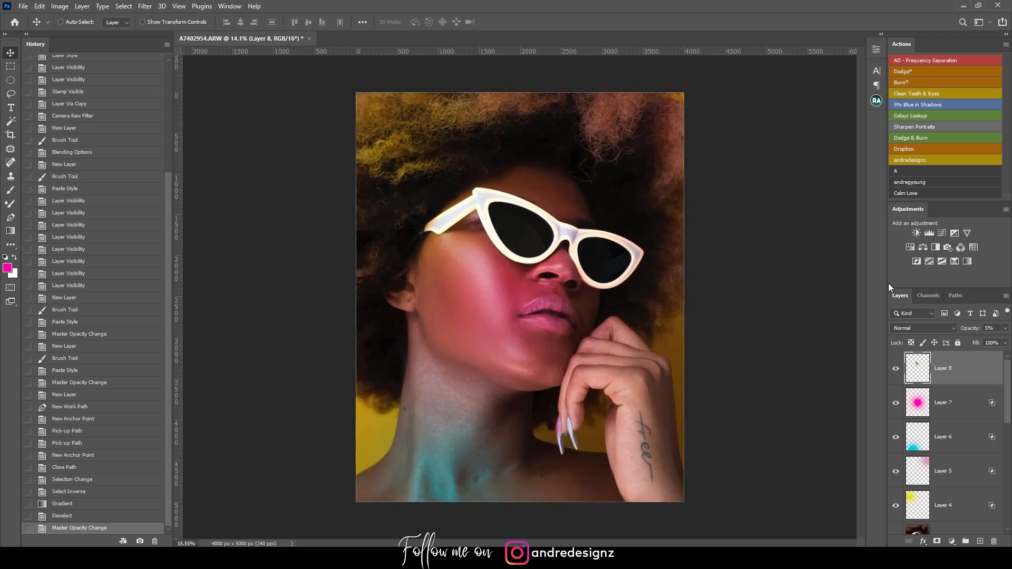
pyautogui.scroll(-3, 888, 283)
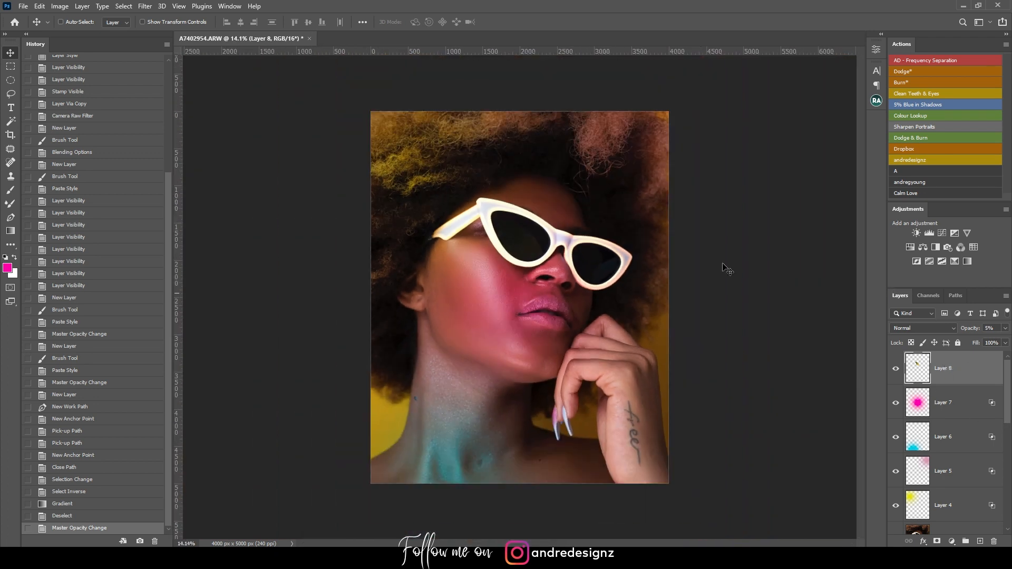
pyautogui.scroll(-2, 556, 176)
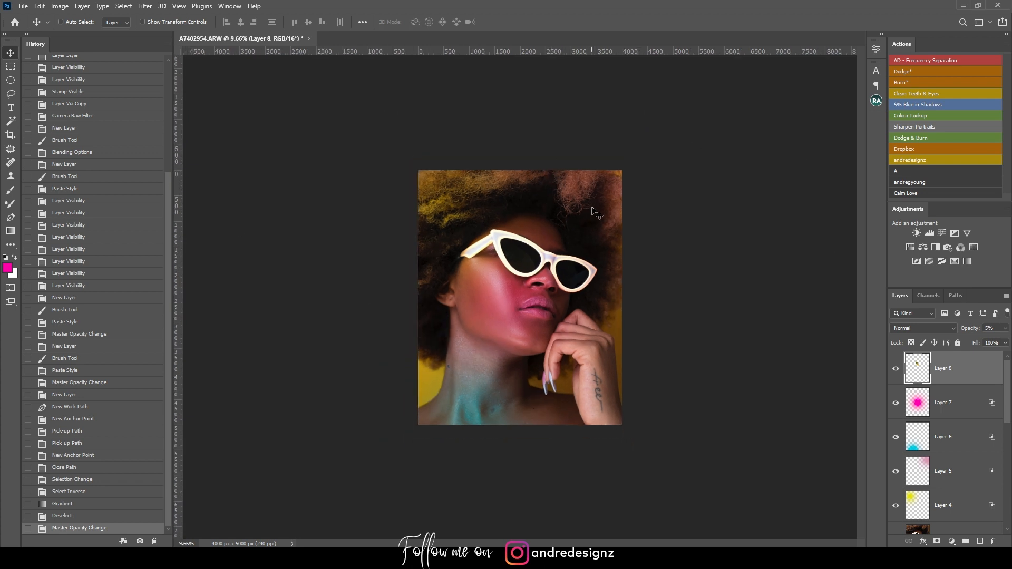
pyautogui.scroll(1, 604, 214)
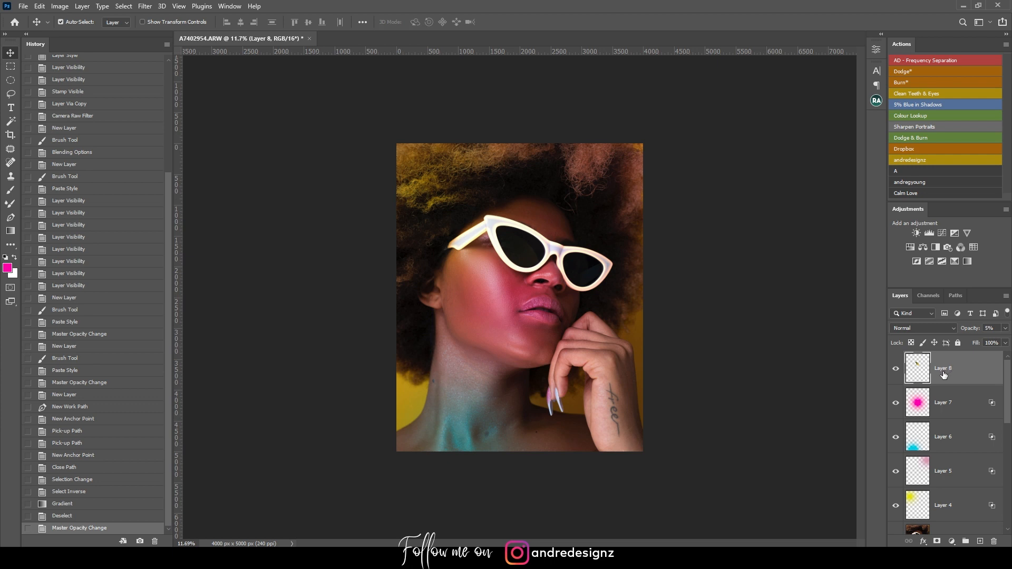
# Step: Stamp all visible layers into a new merged layer above Layer 8 and duplicate that merged layer
pyautogui.hotkey('ctrl', 'alt', 'shift', 'e')
pyautogui.hotkey('ctrl', 'j')
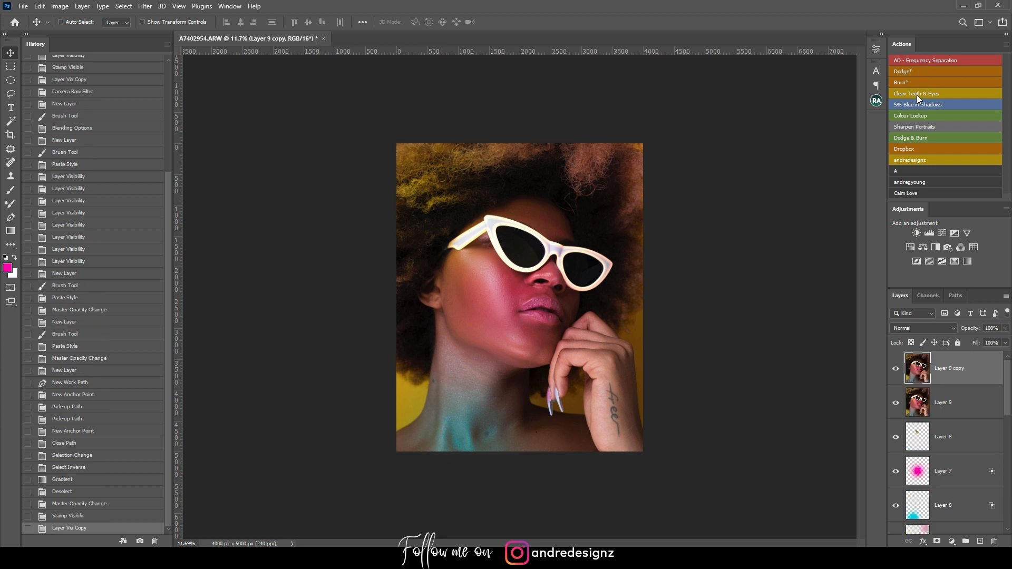
# Step: Run the Colour Lookup action above the merged layers and set the resulting adjustment layer's opacity to 45%
pyautogui.click(917, 114)
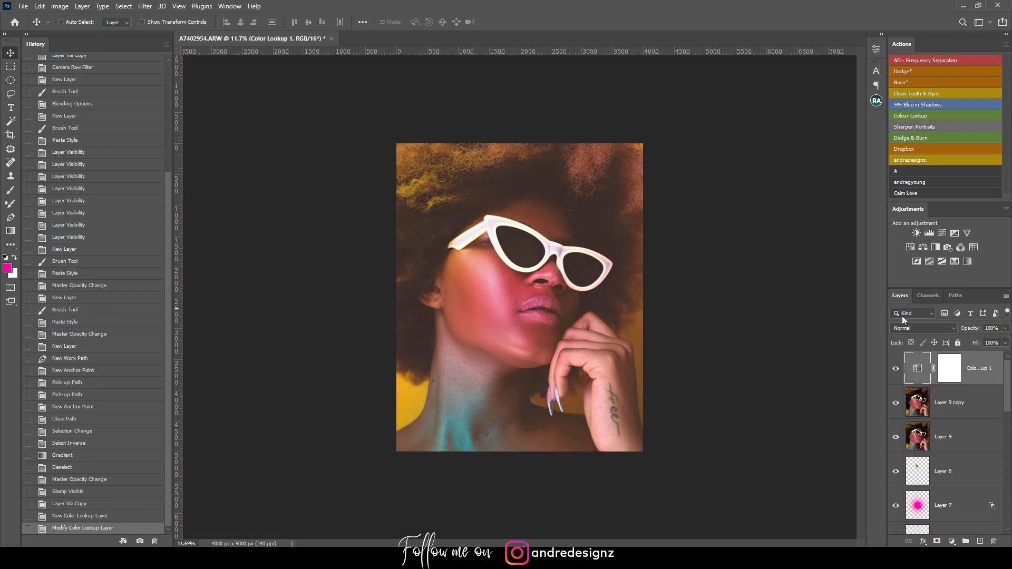
pyautogui.click(1004, 329)
pyautogui.moveTo(981, 340); pyautogui.dragTo(981, 340)
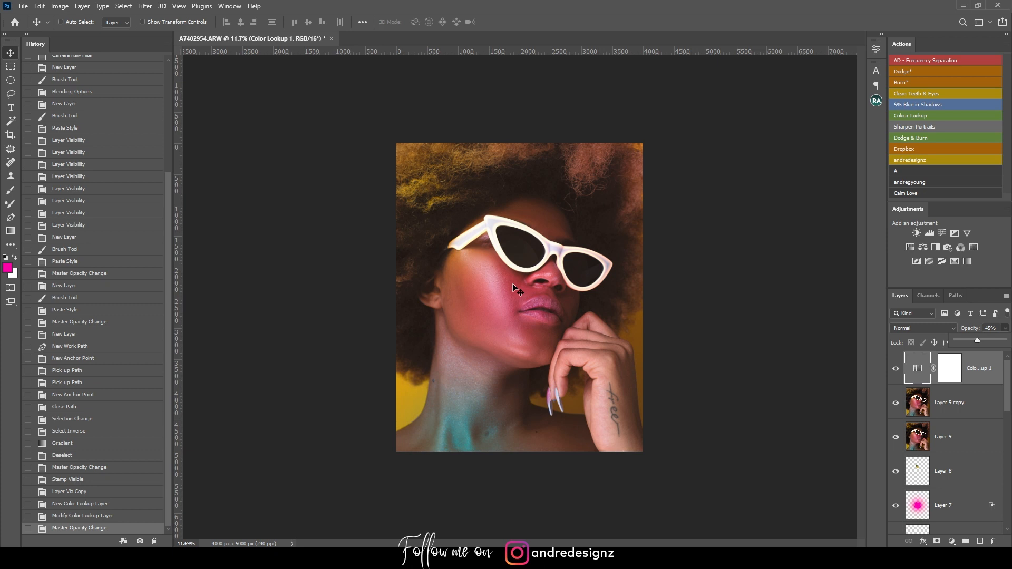
# Step: Duplicate the edited portrait as a separate layered document and dock the document windows back as tabs
pyautogui.scroll(2, 334, 225)
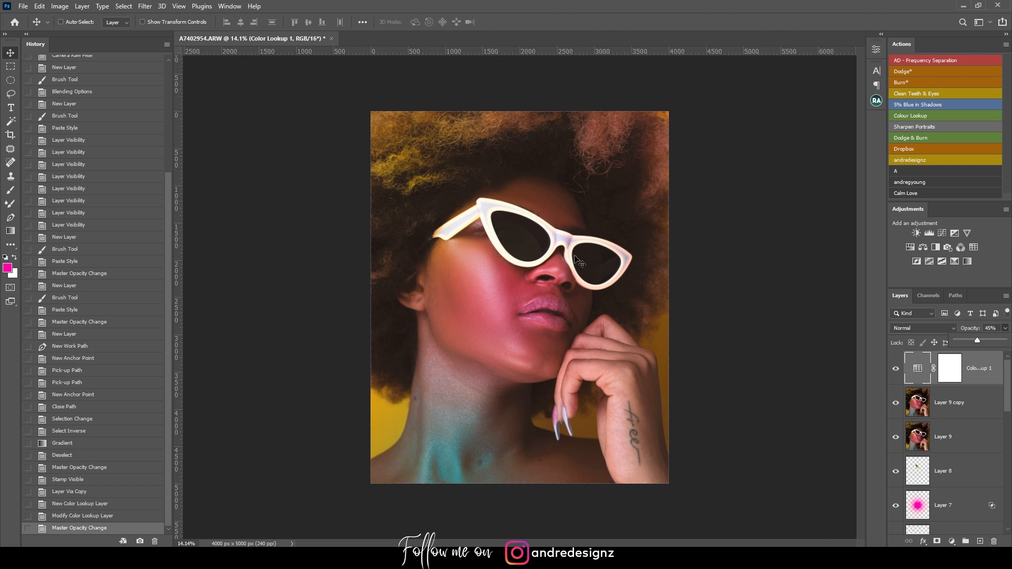
pyautogui.scroll(5, 579, 264)
pyautogui.scroll(-5, 579, 264)
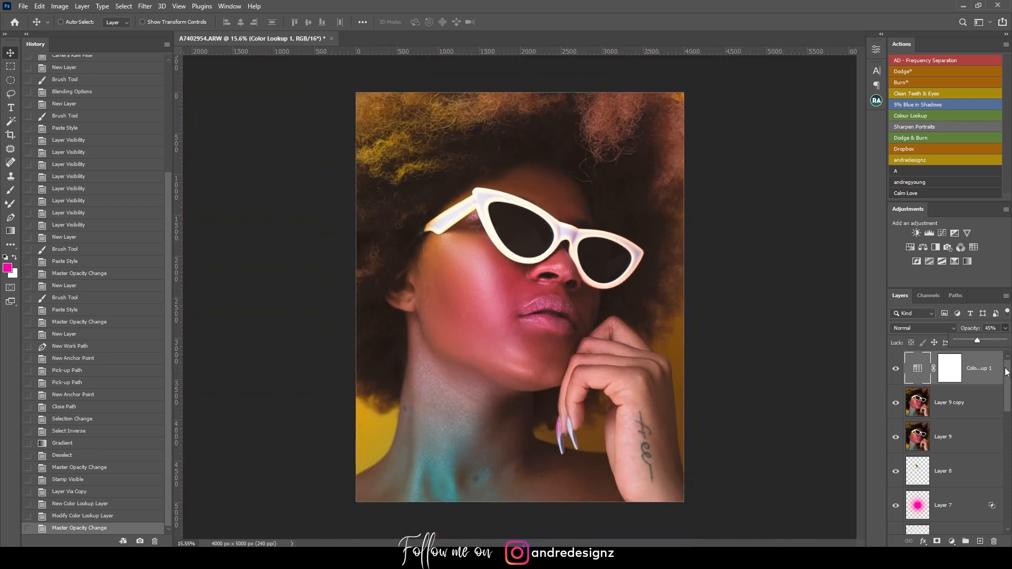
pyautogui.moveTo(278, 41); pyautogui.dragTo(281, 51)
pyautogui.rightClick(281, 50)
pyautogui.click(295, 55)
pyautogui.click(584, 171)
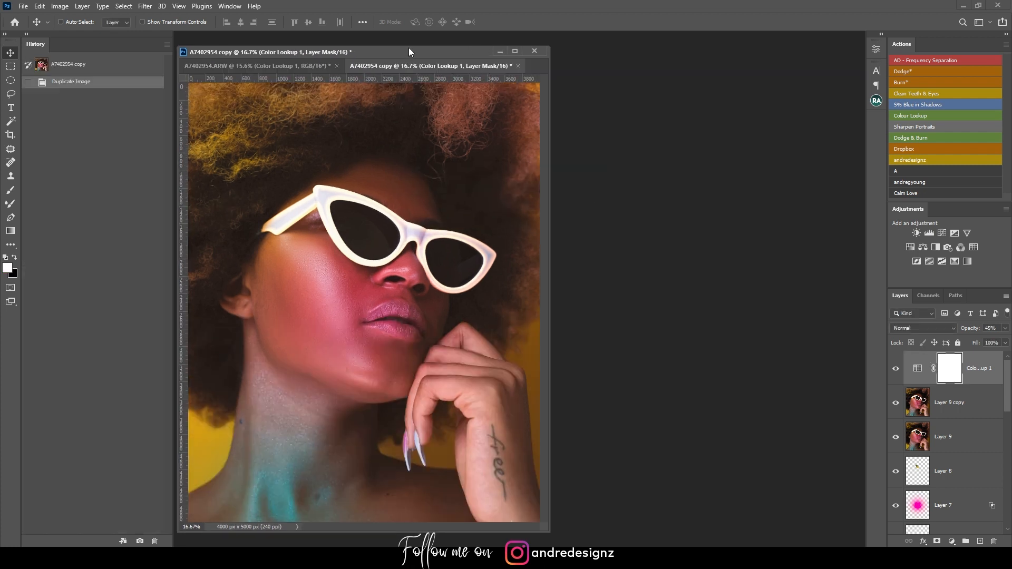
pyautogui.moveTo(407, 50); pyautogui.dragTo(413, 34)
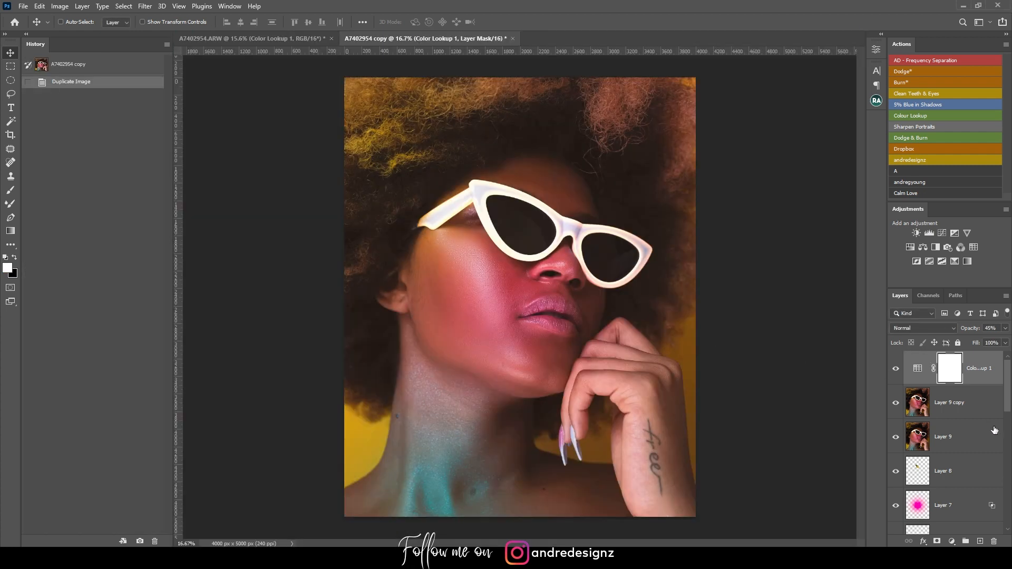
# Step: In the original A7402954.ARW document, hide every layer except the Background to show the unedited photo
pyautogui.scroll(-10, 943, 427)
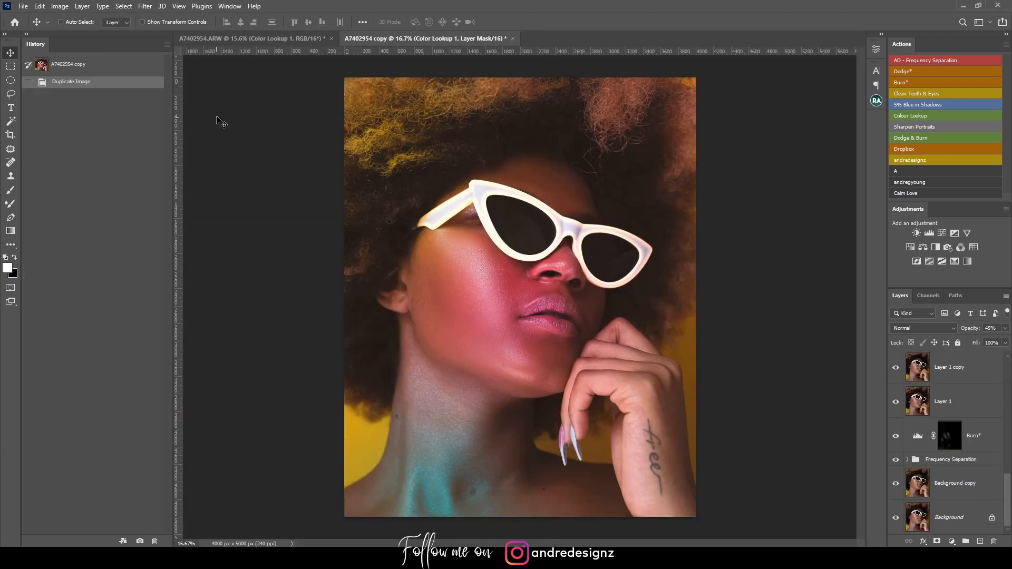
pyautogui.click(266, 39)
pyautogui.scroll(-5, 991, 475)
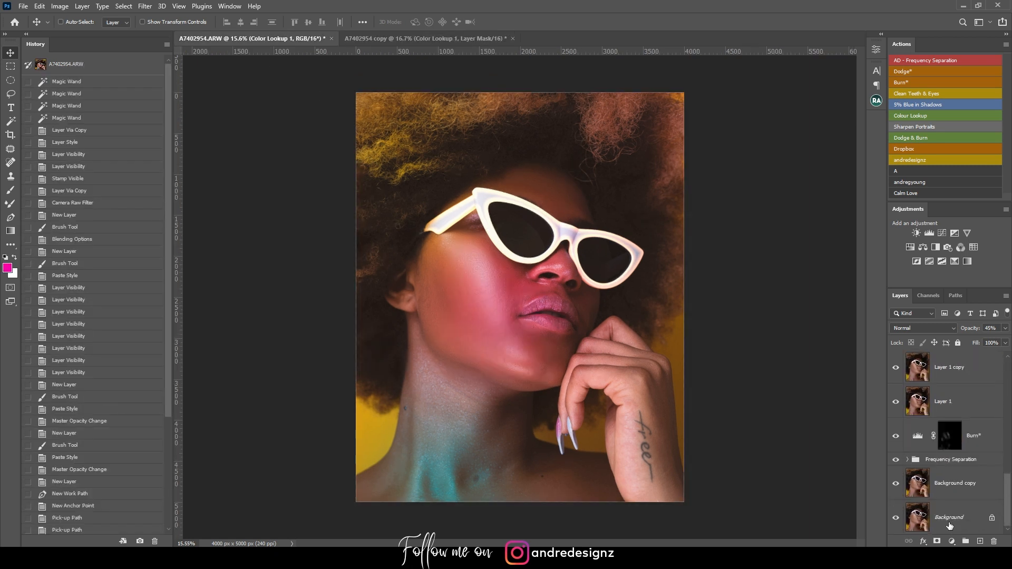
pyautogui.keyDown('alt'); pyautogui.click(895, 517); pyautogui.keyUp('alt')
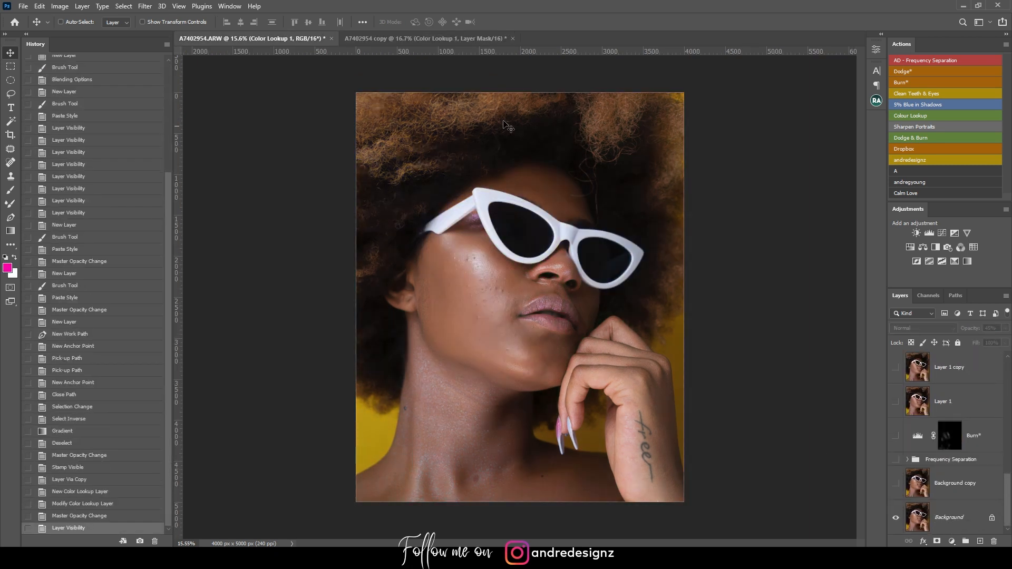
# Step: Arrange the original and the duplicate in a 2-up Vertical layout and fit each image to its window
pyautogui.click(153, 7)
pyautogui.moveTo(245, 21)
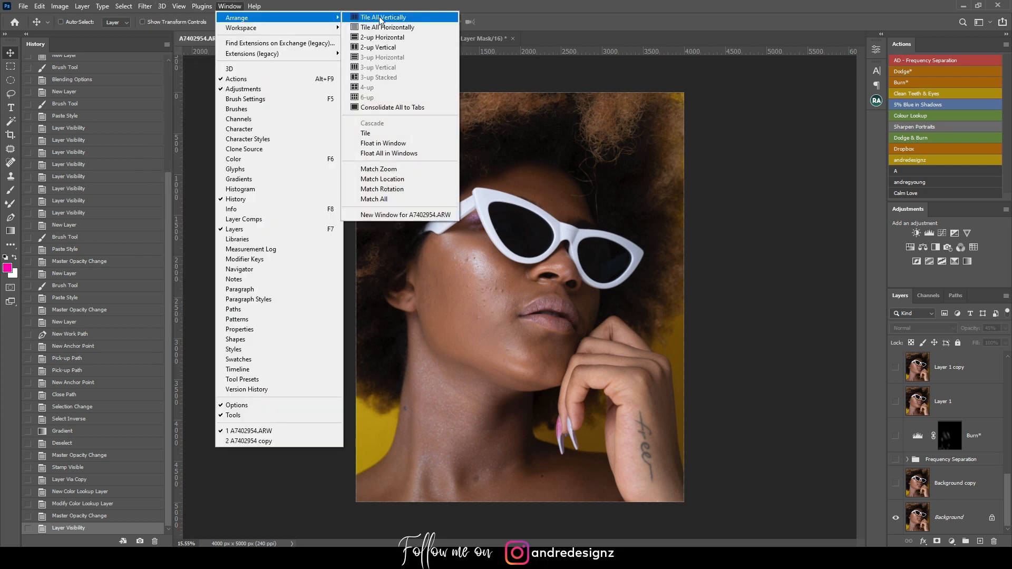
pyautogui.click(393, 48)
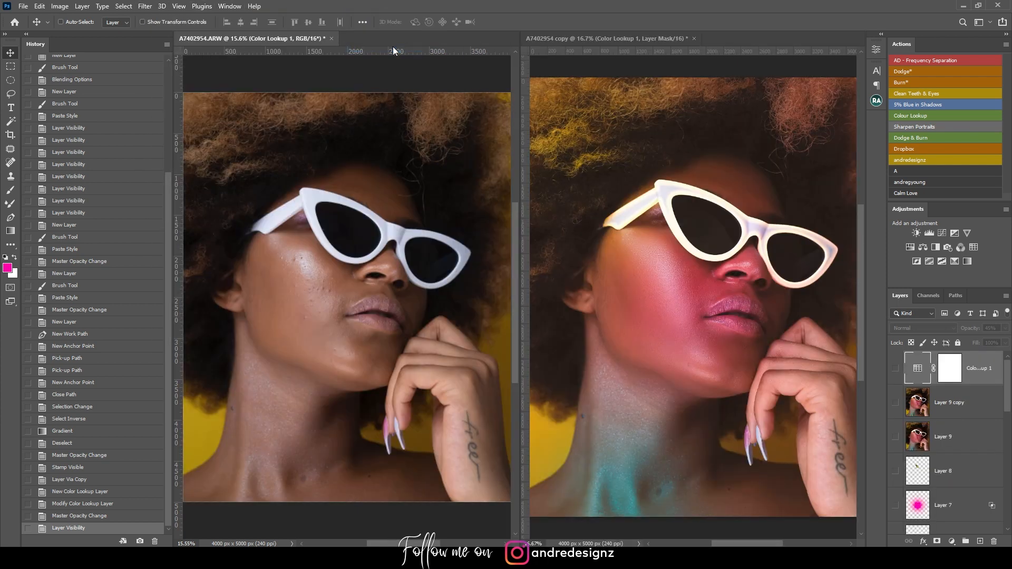
pyautogui.hotkey('ctrl', '0')
pyautogui.click(642, 178)
pyautogui.hotkey('ctrl', '0')
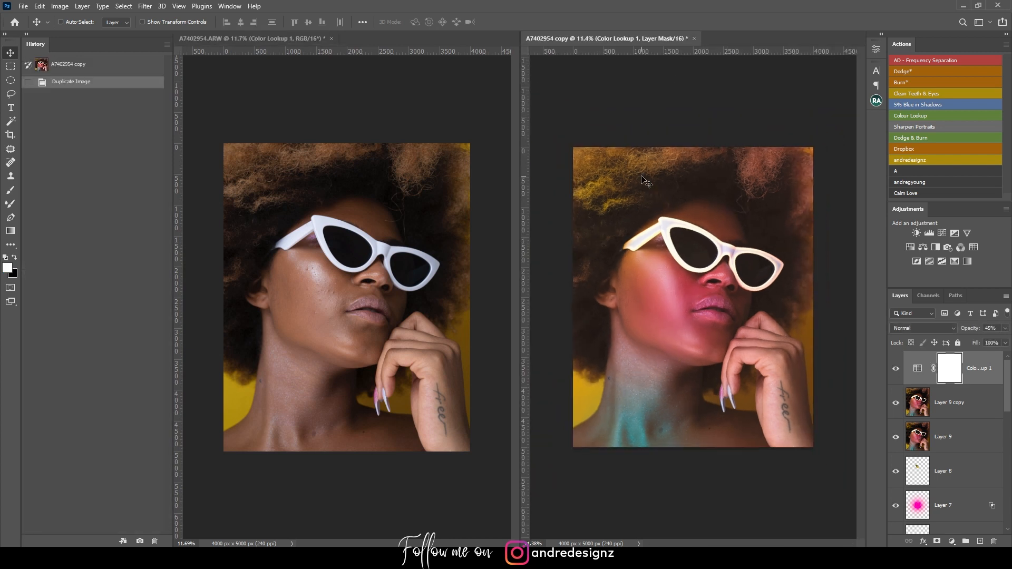